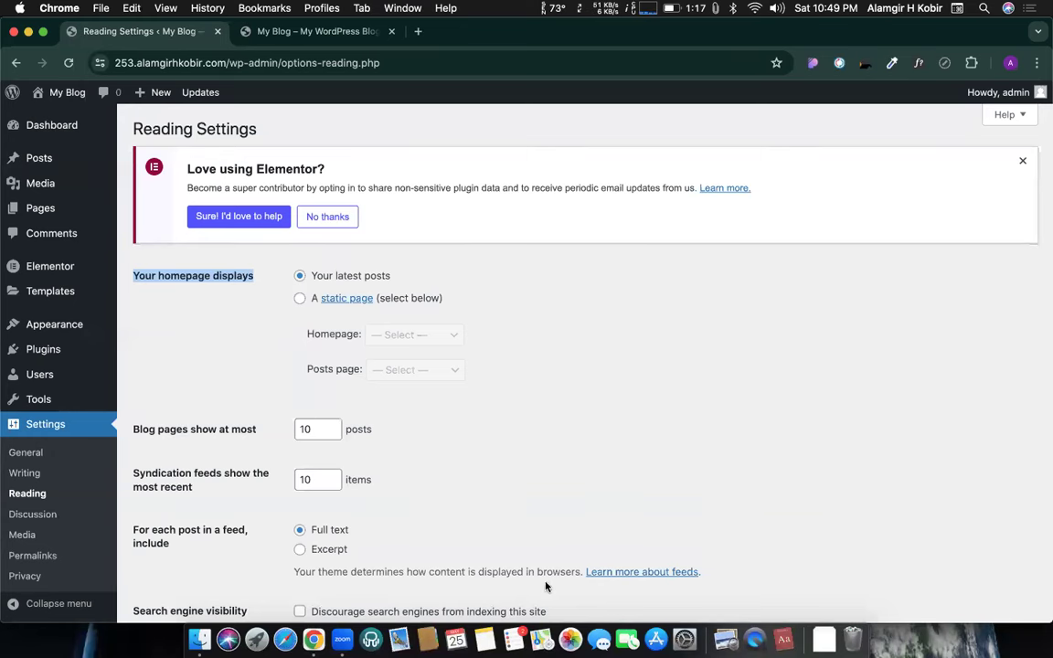
Review the site's front page at its root address, and look through the separate Home page linked in its navigation
click(291, 33)
click(256, 63)
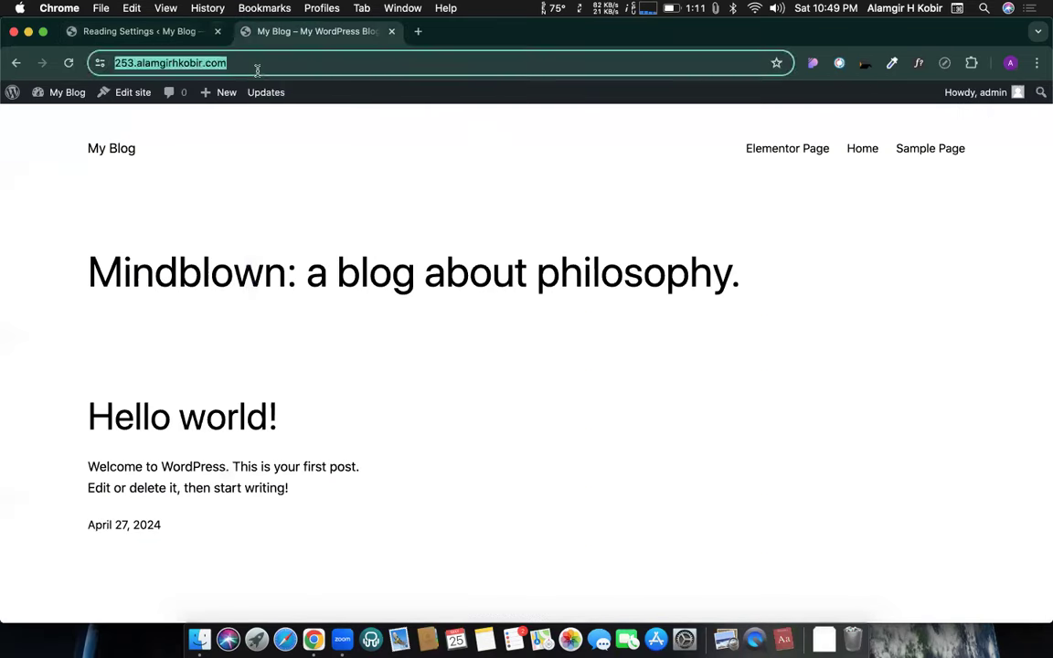
key(Return)
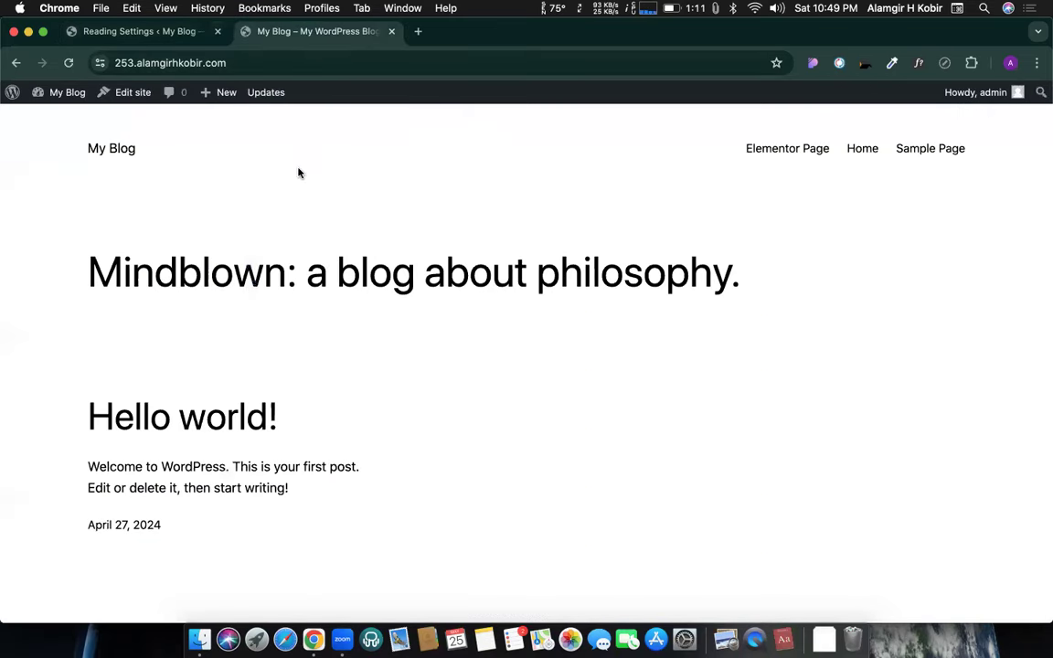
scroll(493, 343, down, 5)
scroll(493, 345, up, 5)
click(863, 148)
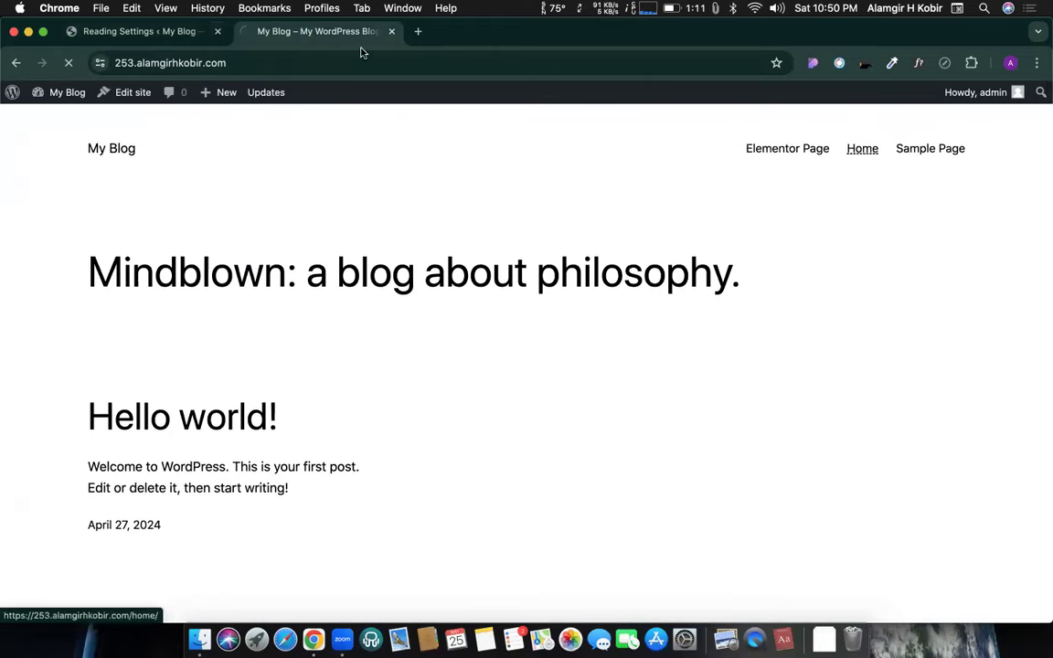
scroll(427, 450, down, 10)
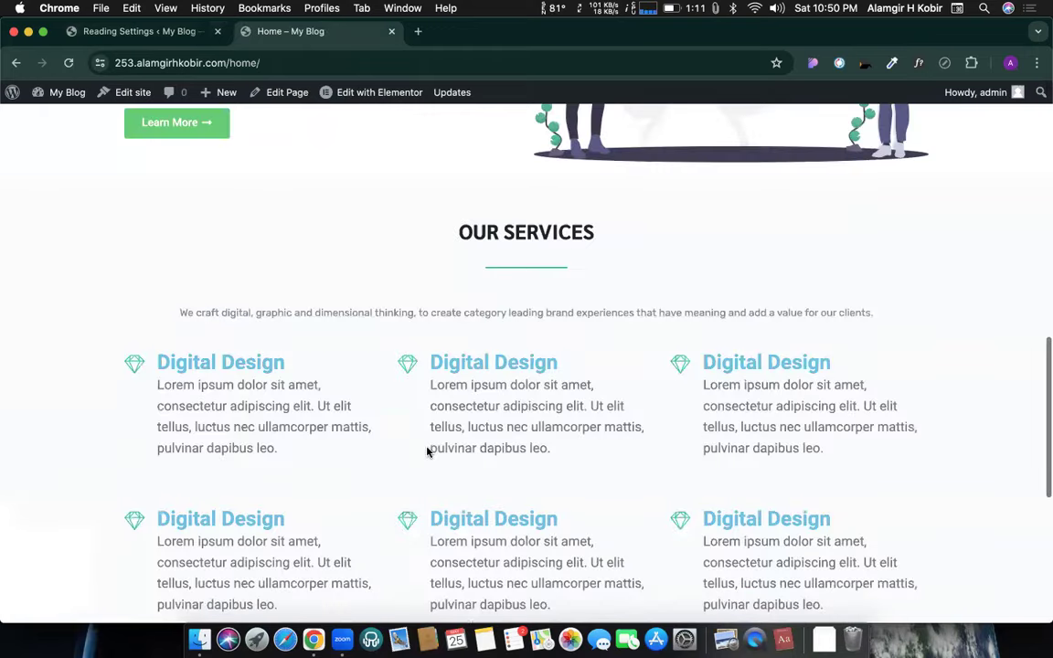
scroll(426, 449, up, 10)
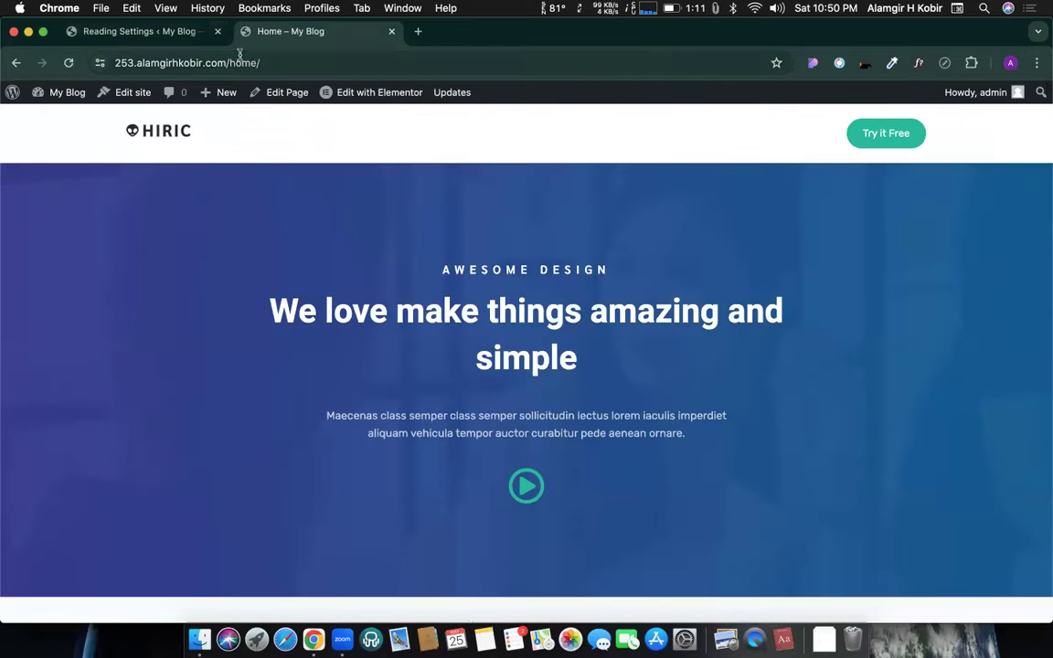
drag(230, 62, 260, 62)
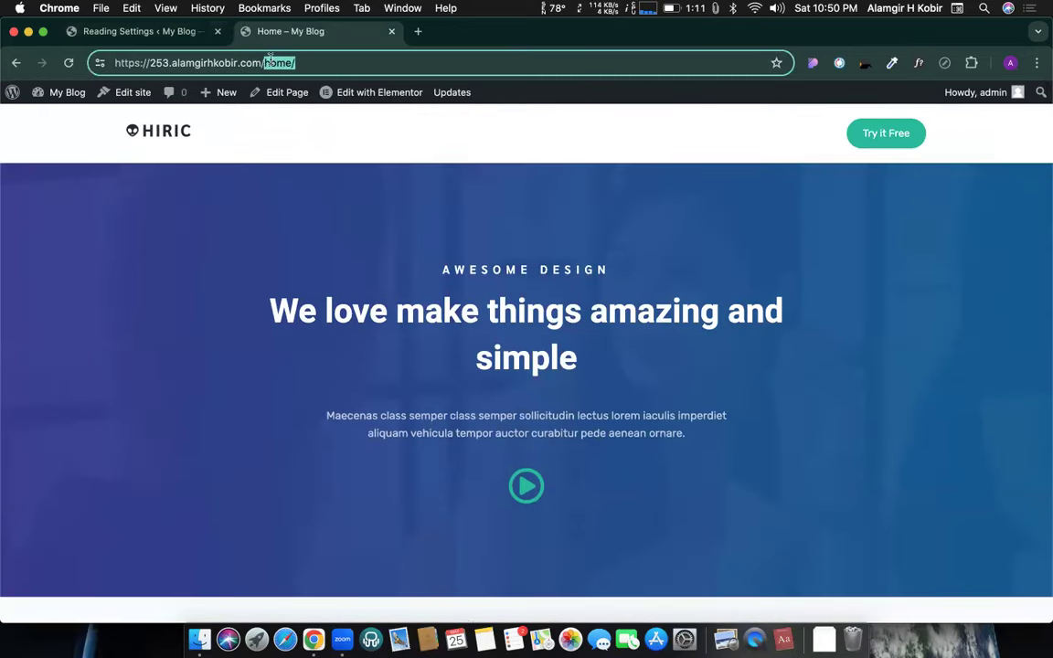
Make the homepage display a static page, choose Home as the homepage, and save the reading settings
click(150, 32)
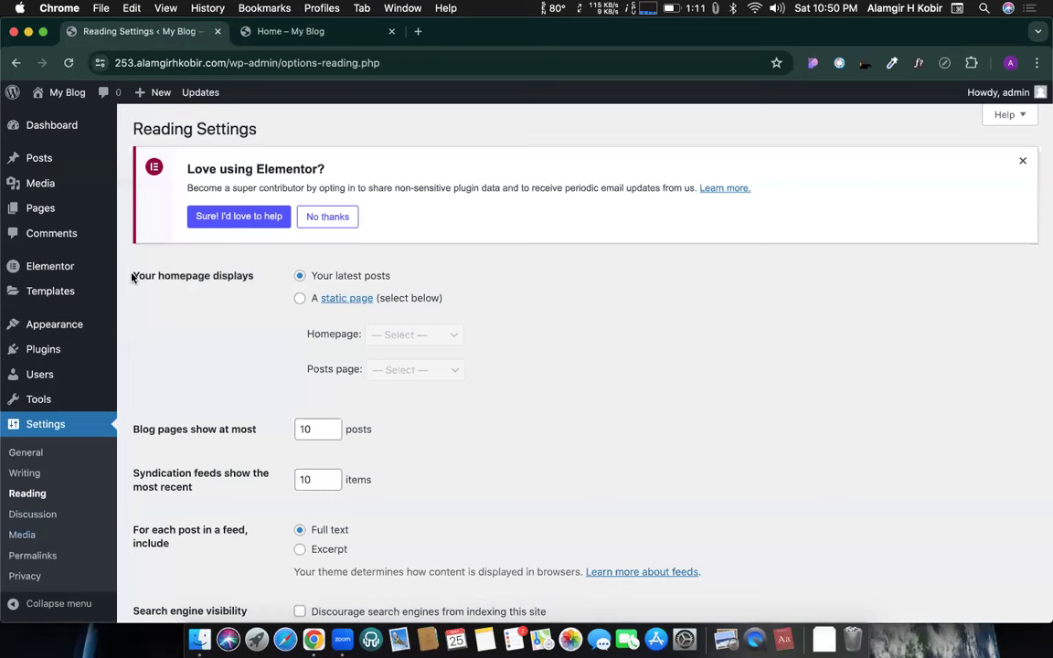
drag(133, 278, 254, 278)
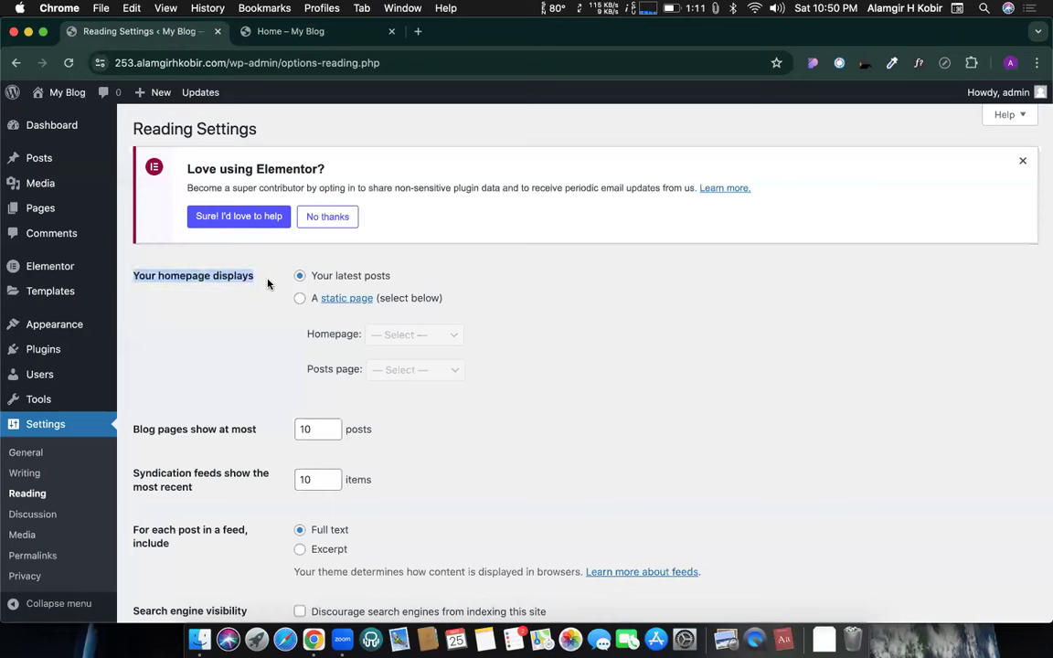
click(188, 288)
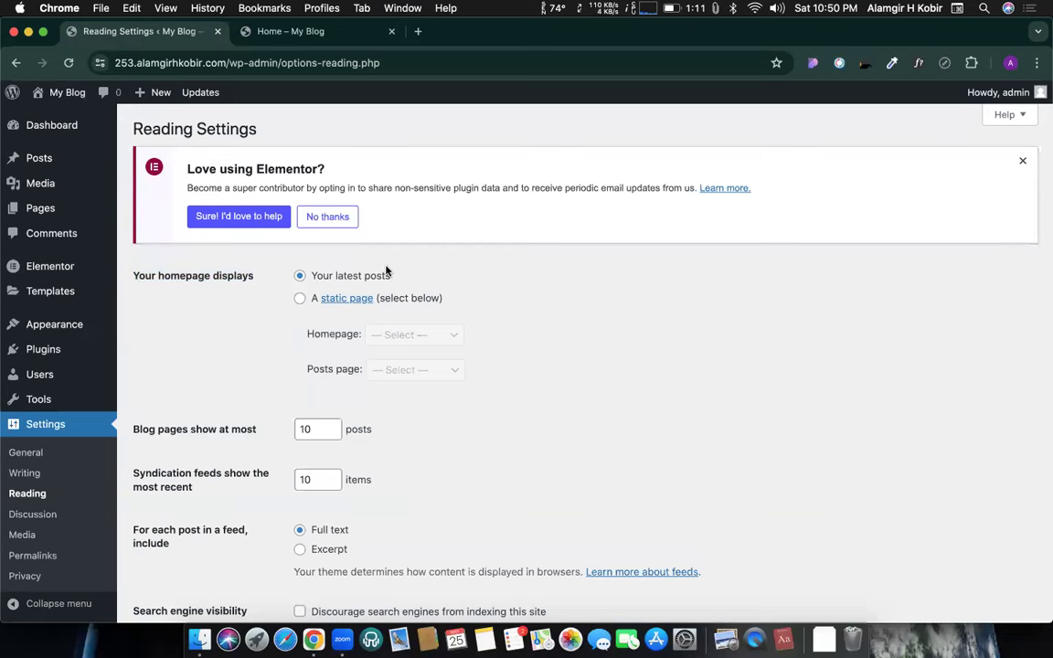
click(300, 300)
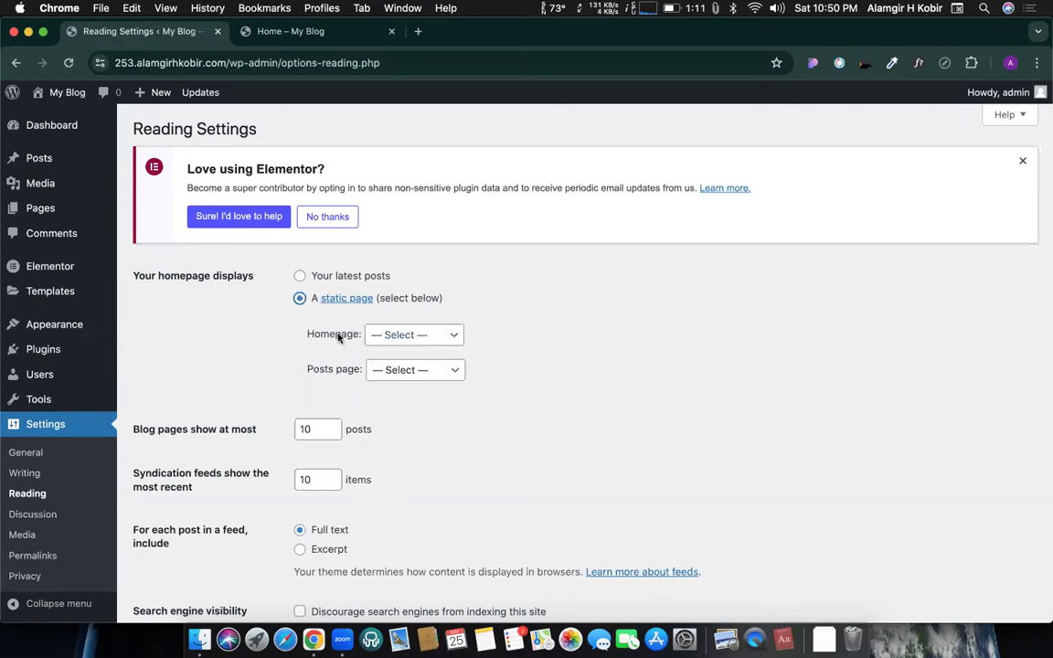
click(411, 335)
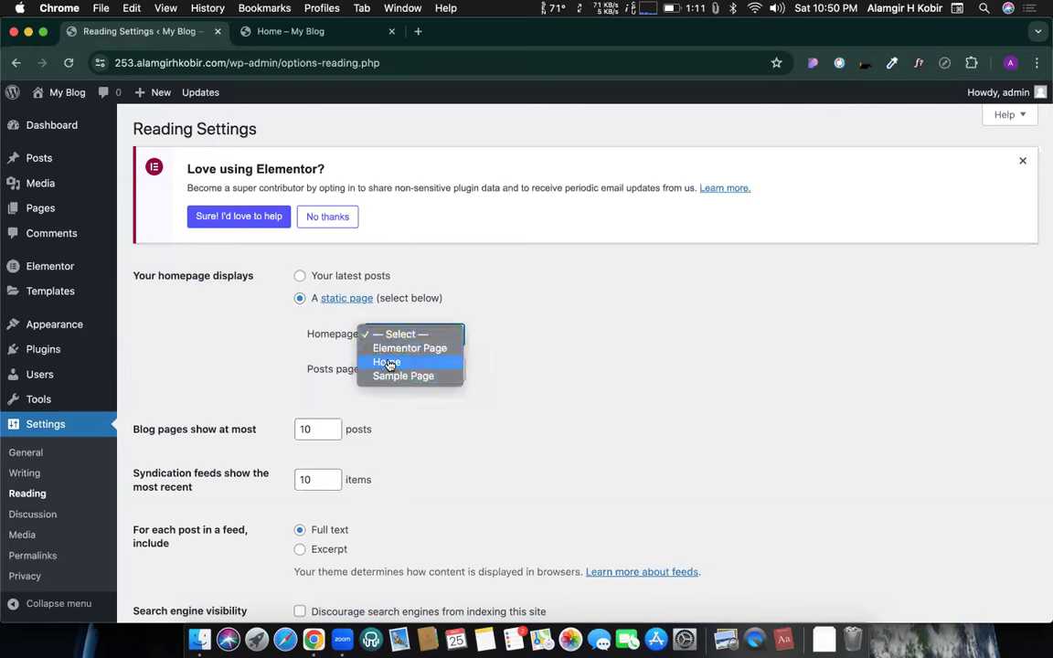
click(387, 362)
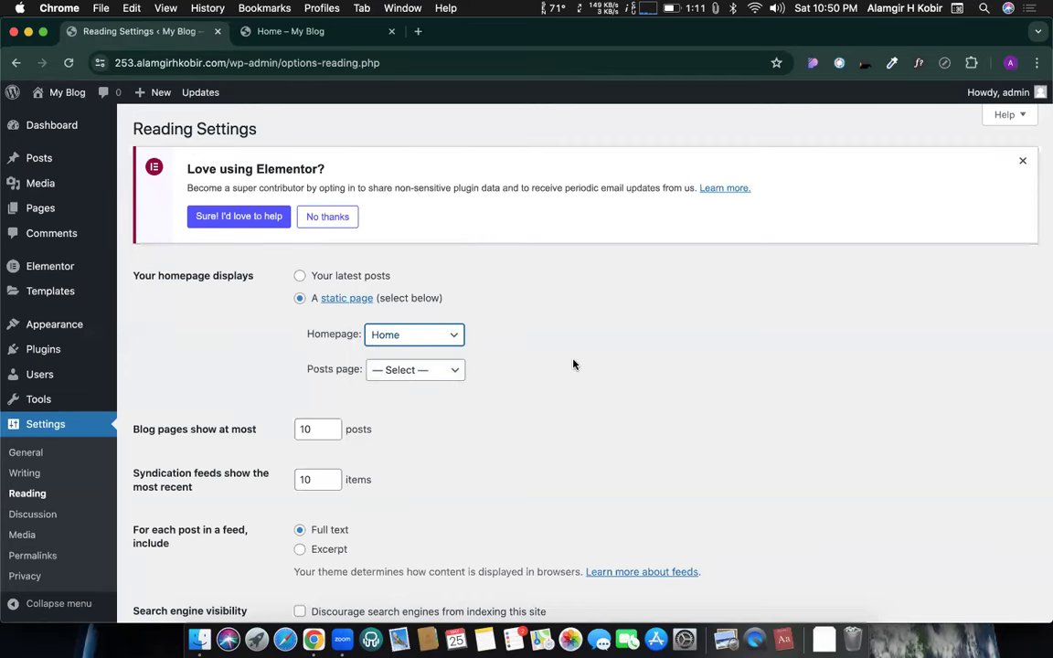
scroll(573, 364, down, 3)
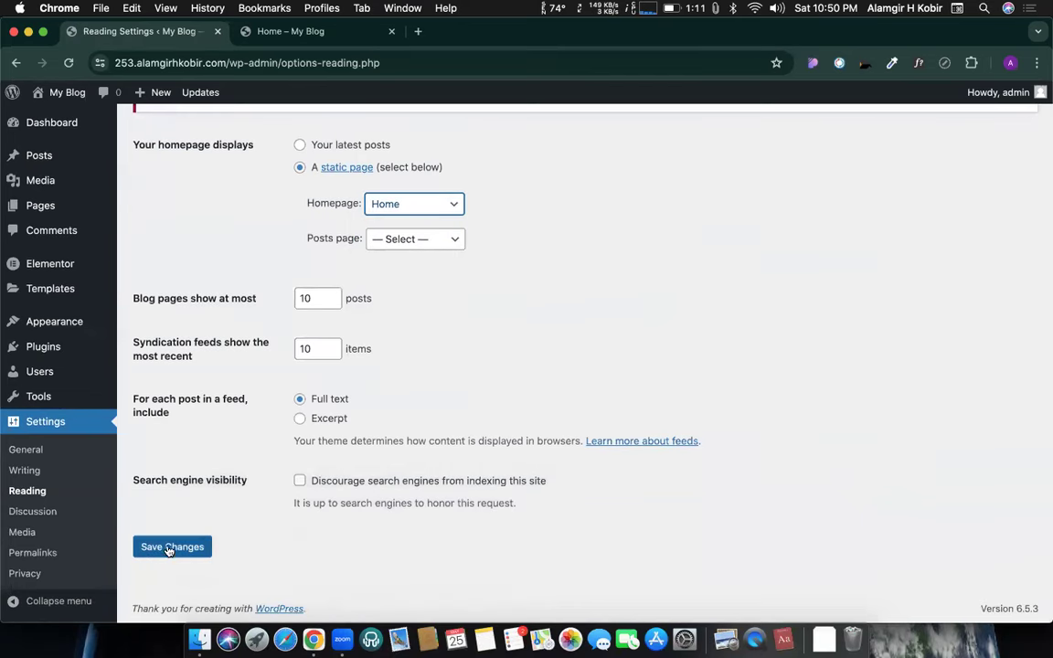
click(168, 548)
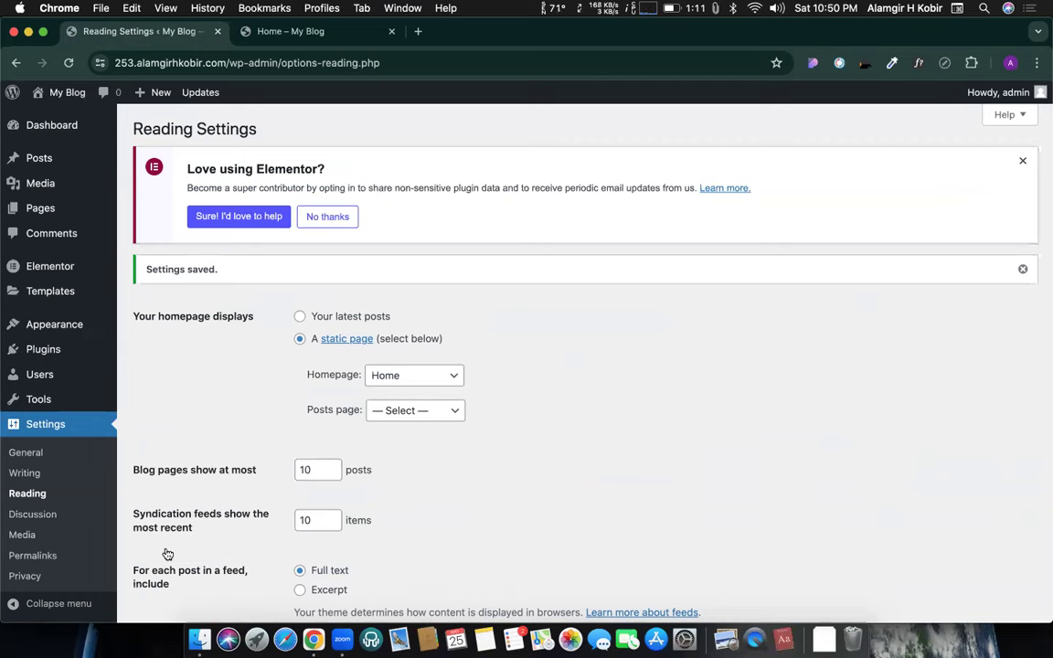
Visit the site in a new tab, close the old Home page tab, and review the new front page
scroll(365, 439, down, 3)
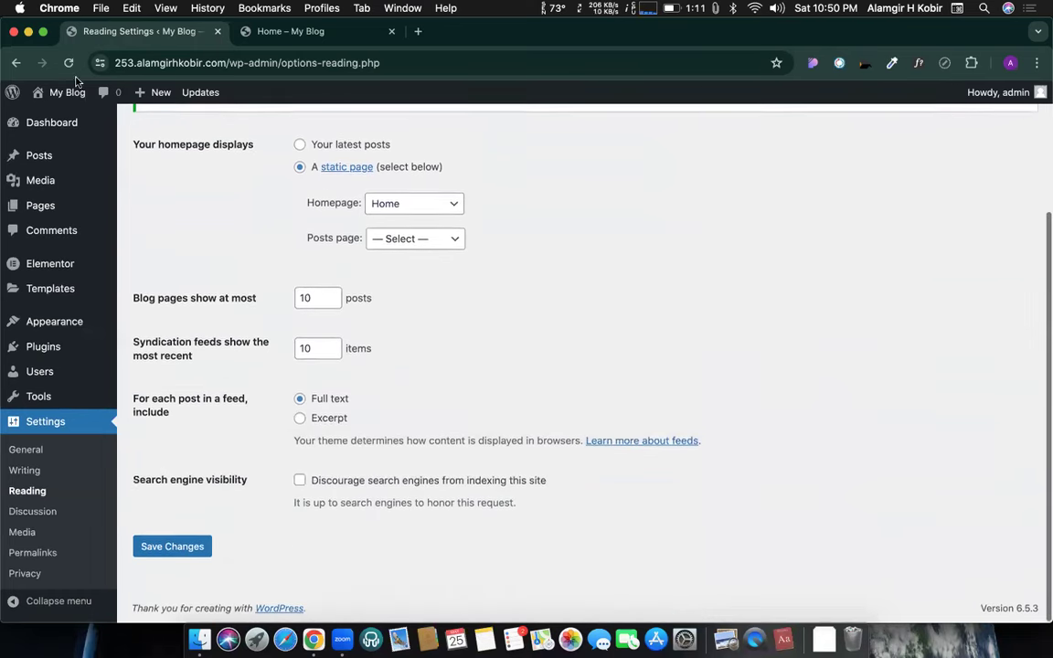
mouse_move(68, 93)
super+click(64, 115)
click(311, 31)
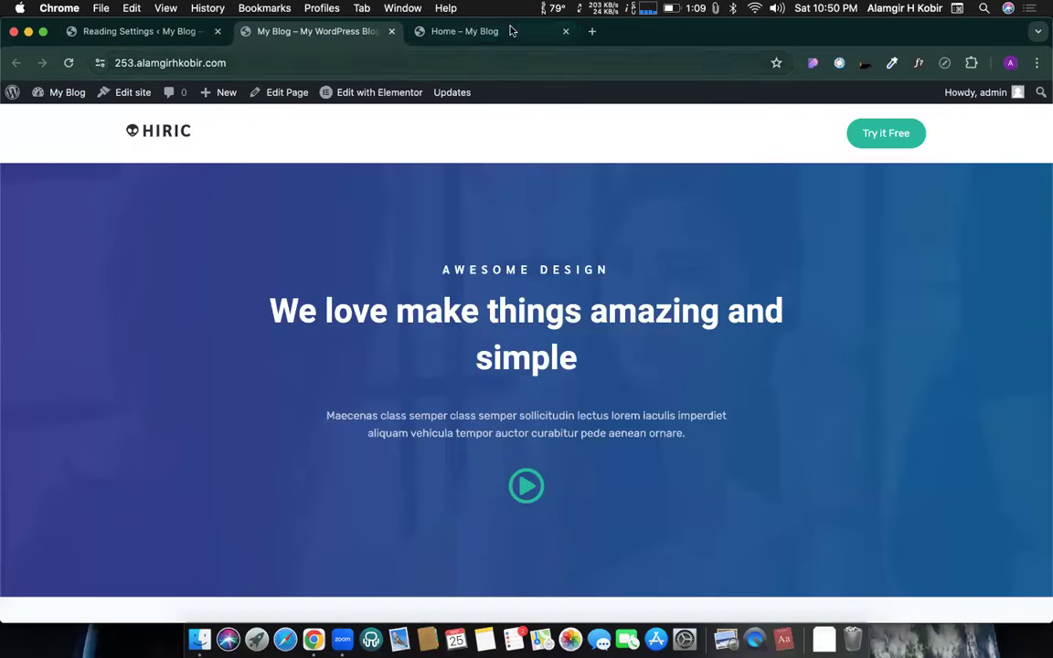
click(564, 31)
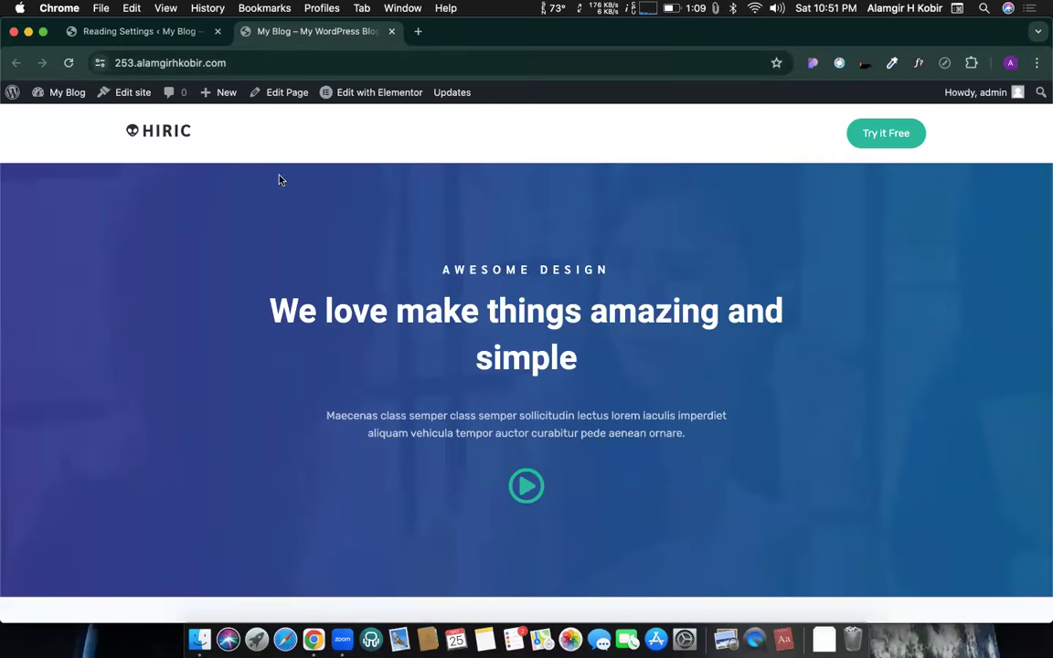
scroll(277, 177, down, 10)
scroll(279, 188, down, 5)
scroll(276, 188, up, 15)
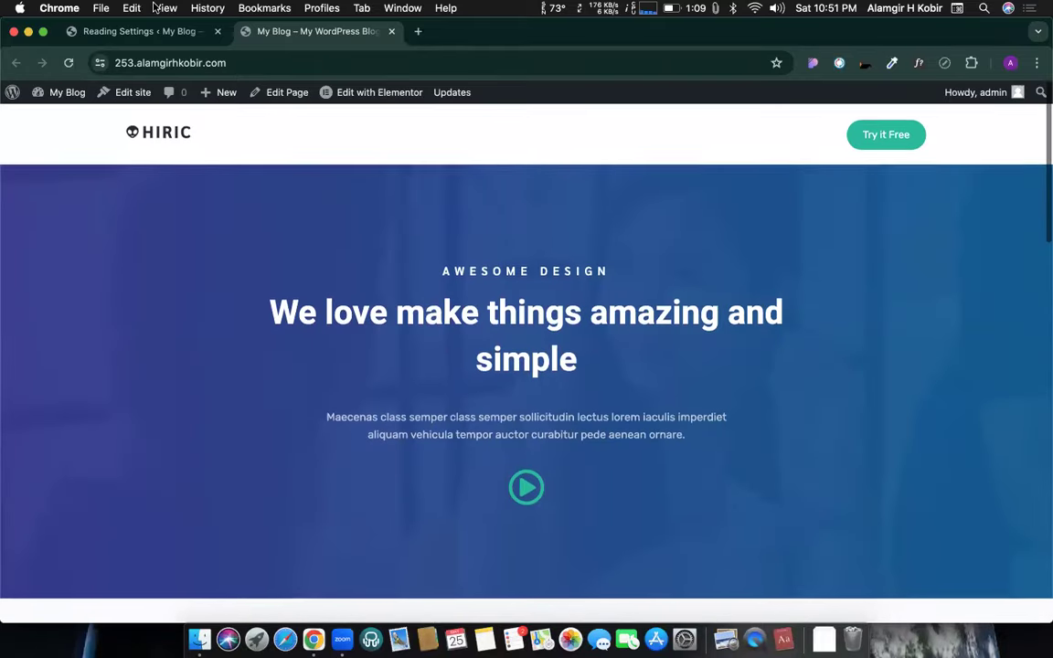
click(115, 37)
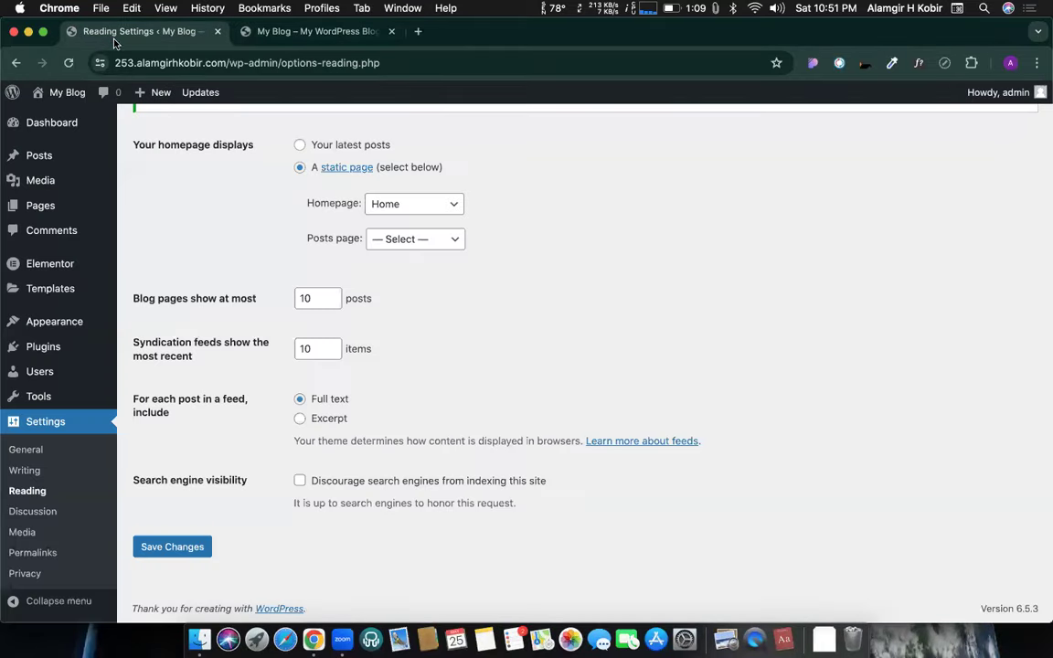
click(264, 36)
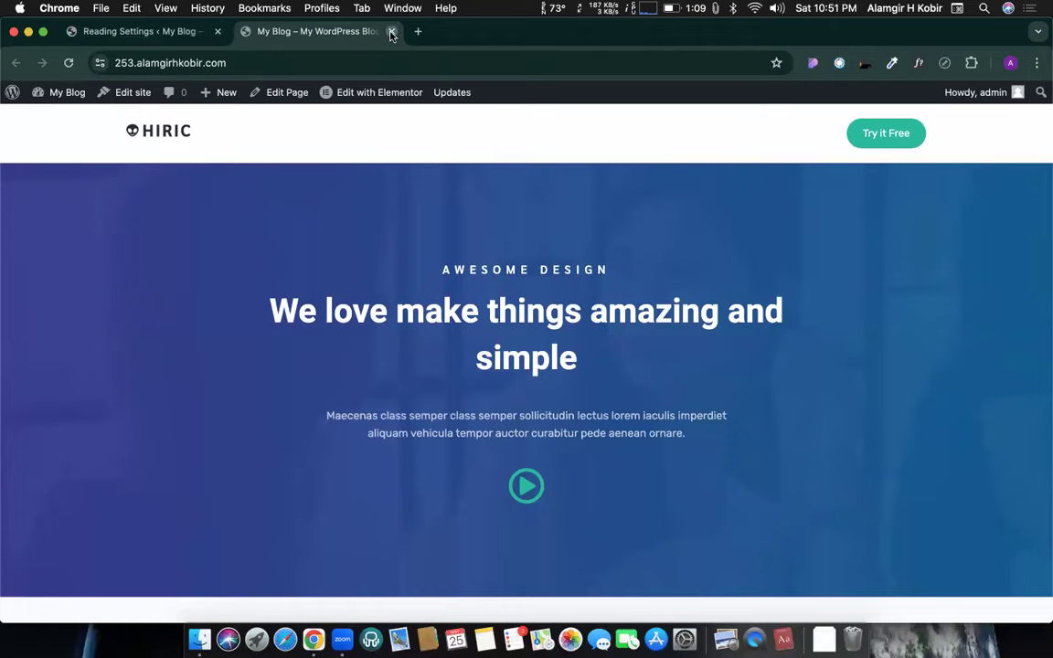
Replace the site preview tab with the Hiric demo at themesbrand.com/hiric/layout/index-1.html
click(391, 33)
click(242, 33)
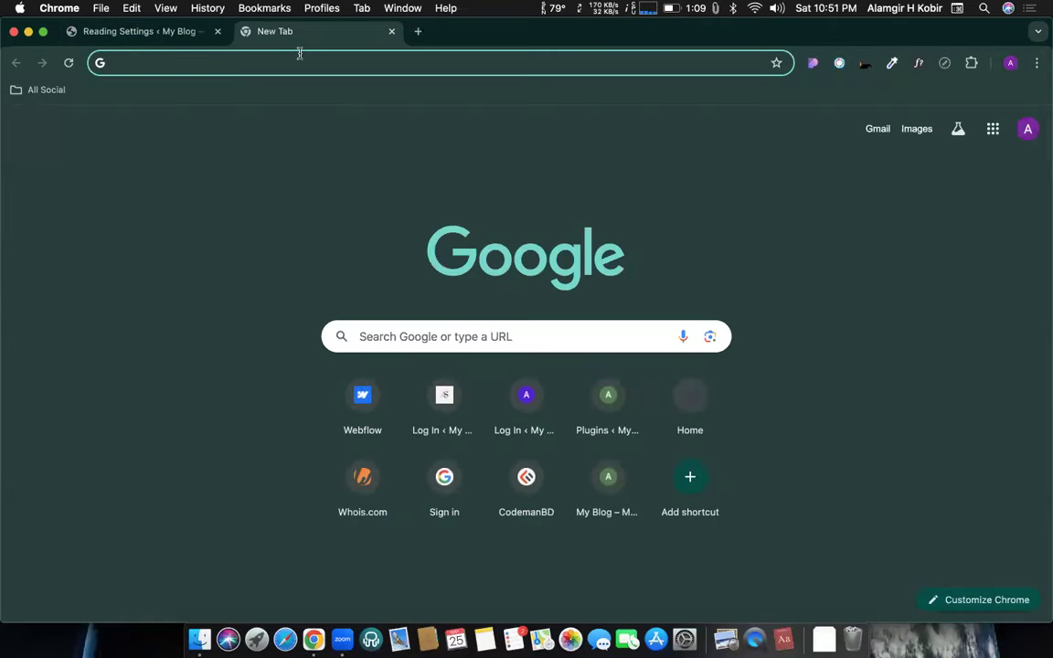
text(hiric)
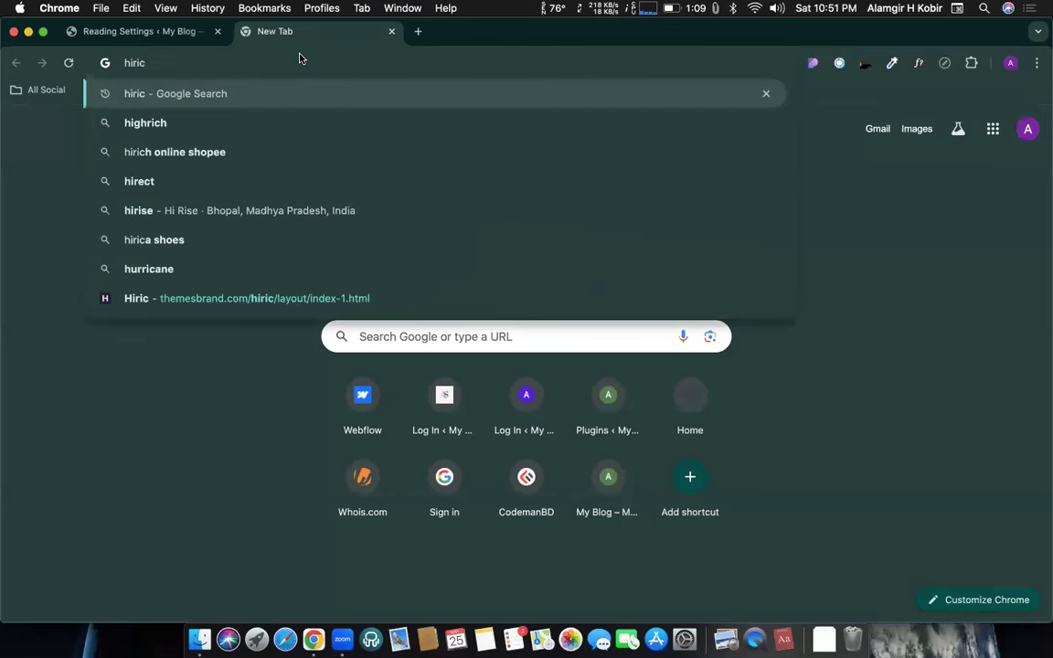
key(Down)
key(Down)
key(Down)
key(Down)
key(Down)
key(Down)
key(Down)
key(Return)
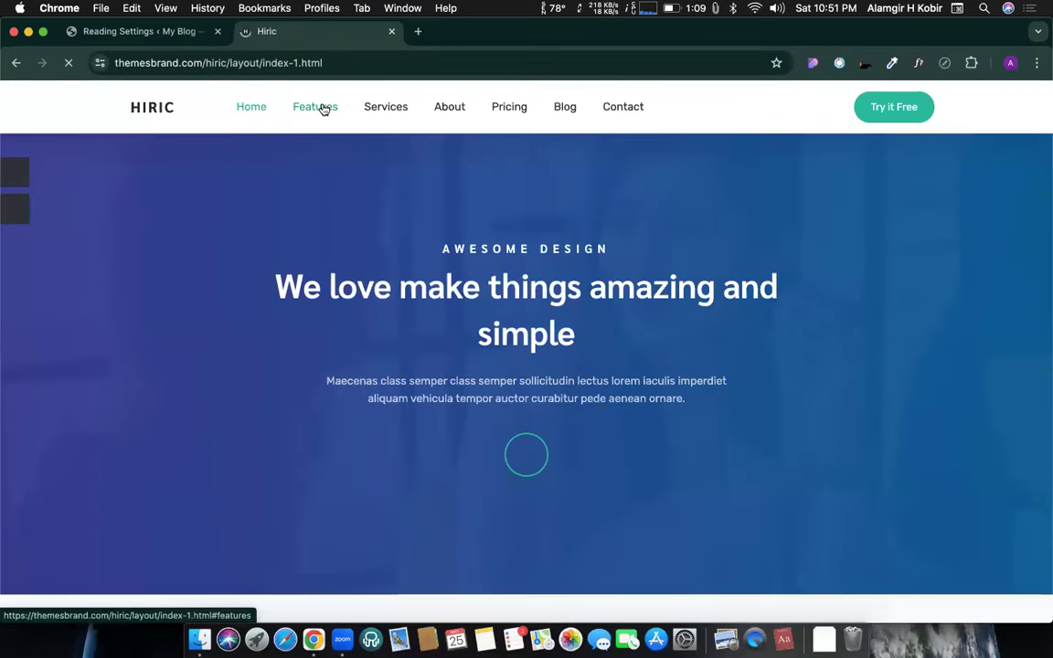
Look through the Hiric demo's Features, Services, About and pricing sections, and return to its Home section
click(326, 107)
click(383, 111)
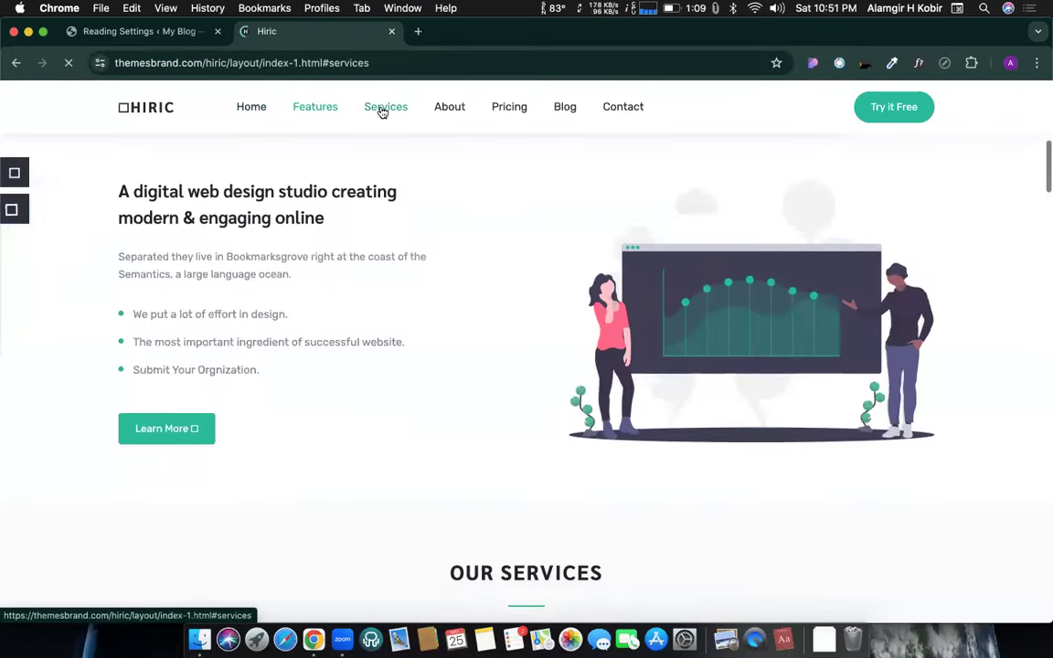
click(470, 109)
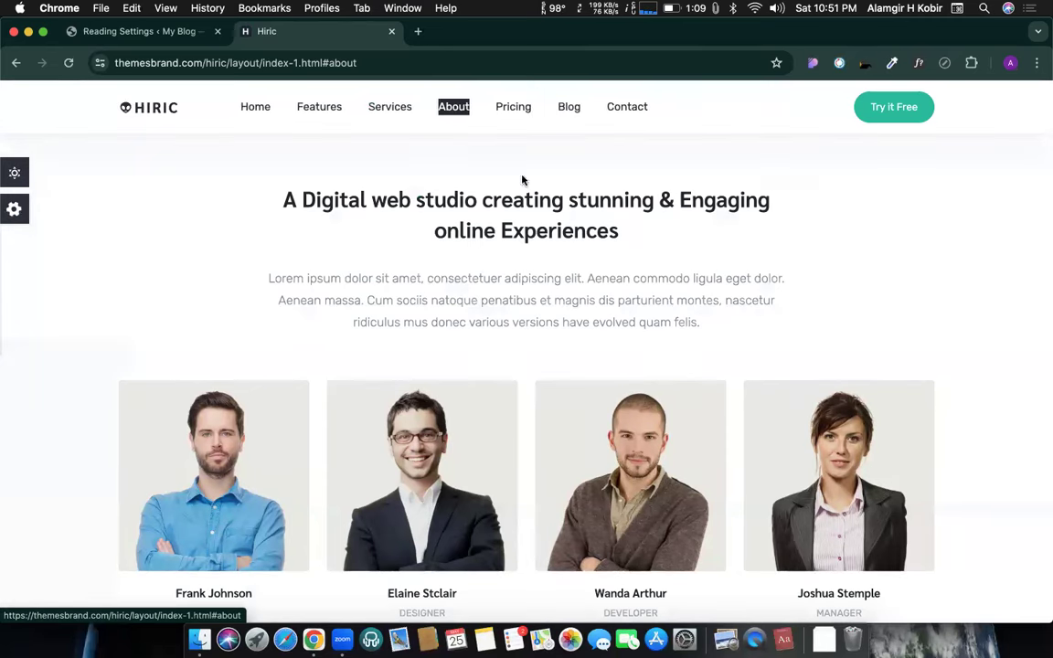
scroll(538, 411, down, 10)
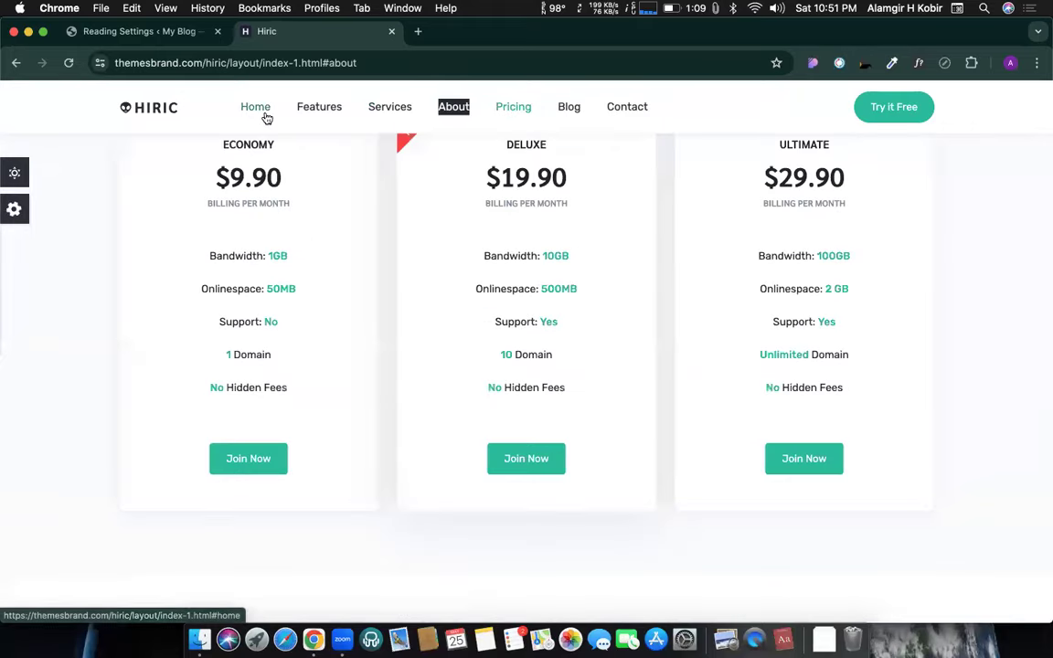
click(263, 107)
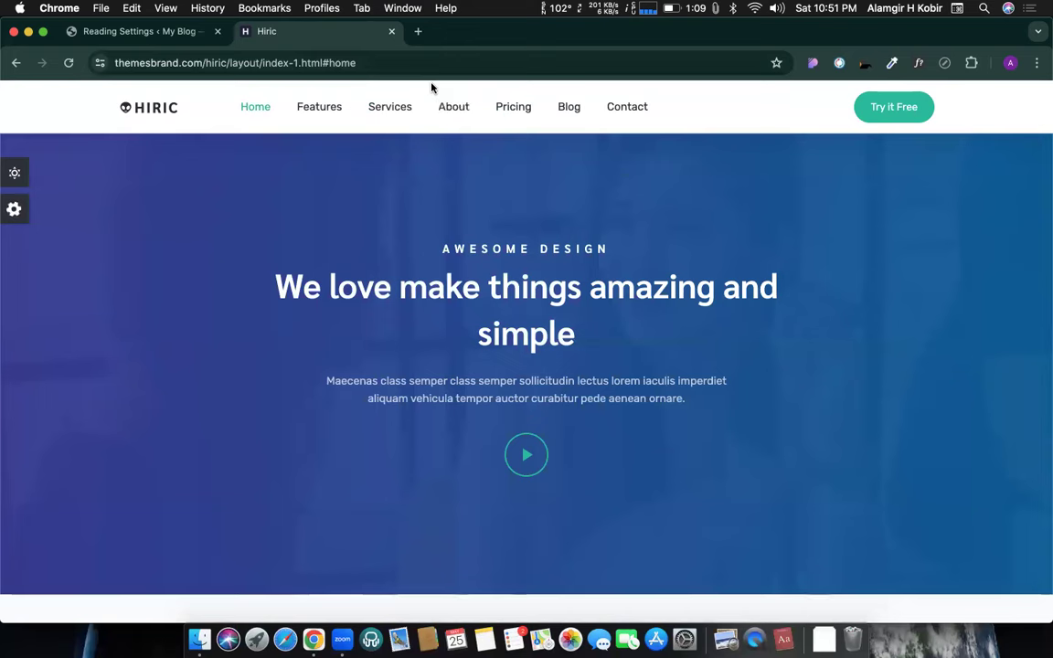
Visit the WordPress site from its dashboard and check the header and upper part of the front page
click(178, 32)
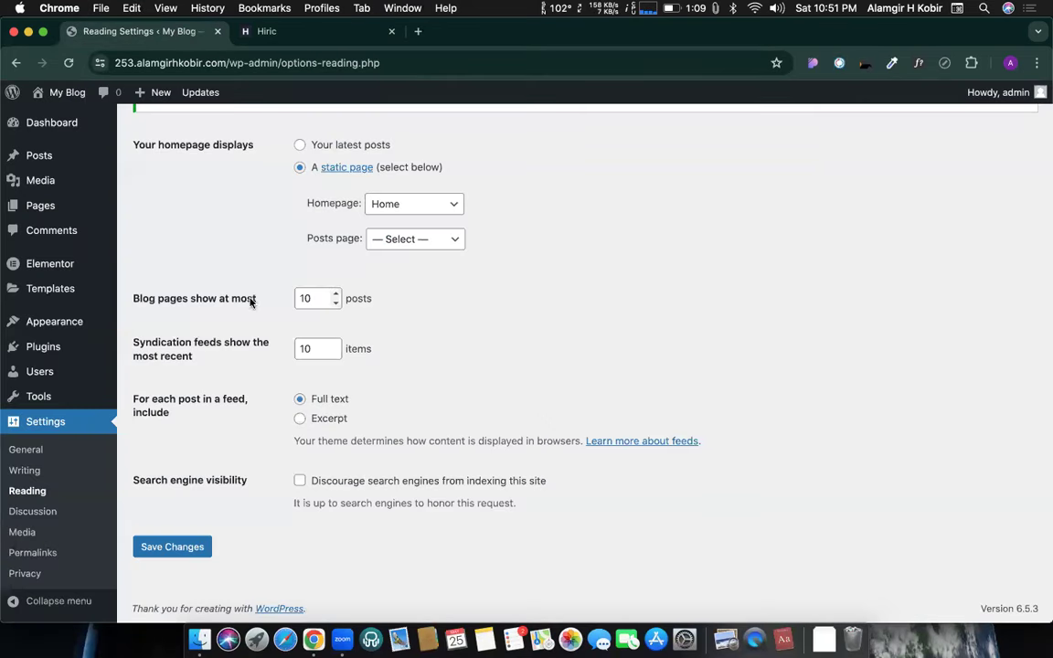
mouse_move(60, 92)
click(55, 114)
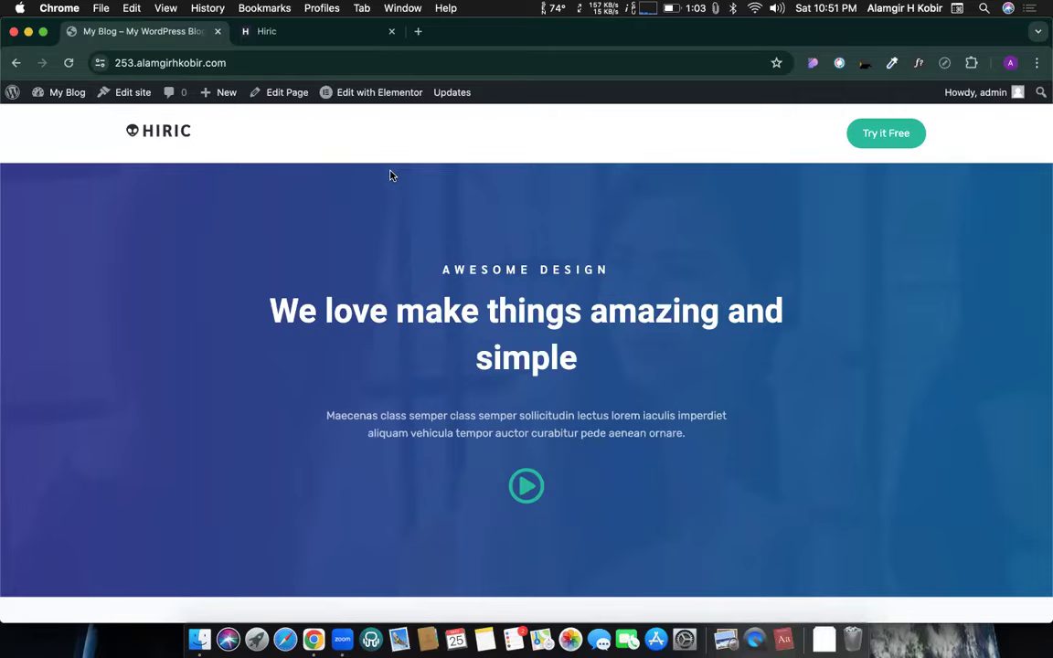
scroll(422, 309, down, 5)
scroll(423, 312, up, 5)
Test the Features, Services and Home navigation links in the Hiric demo's header
click(283, 33)
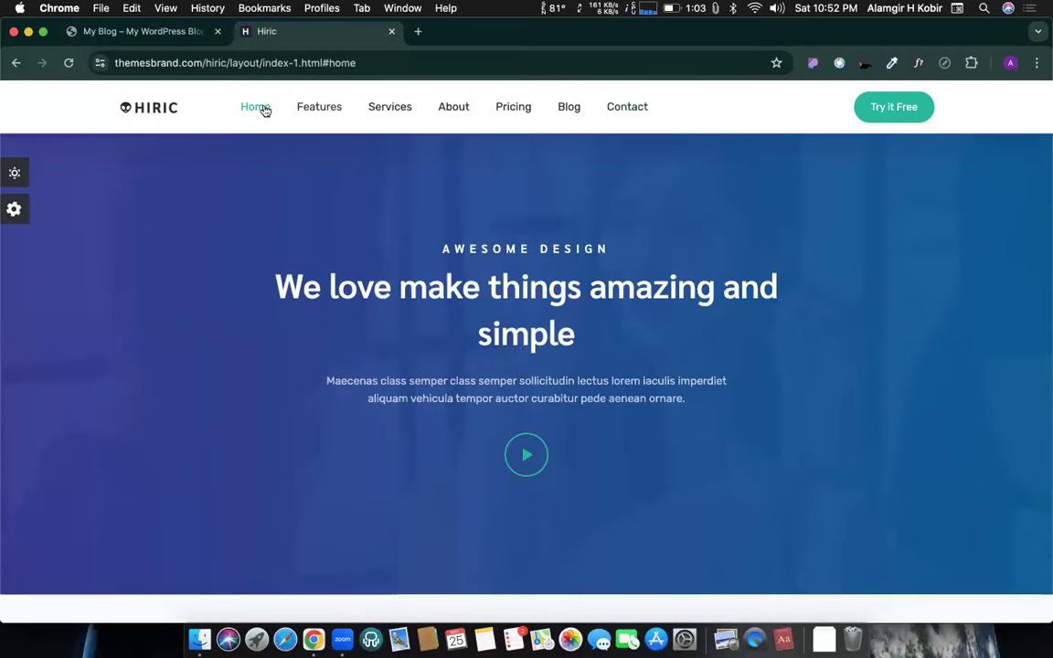
click(316, 112)
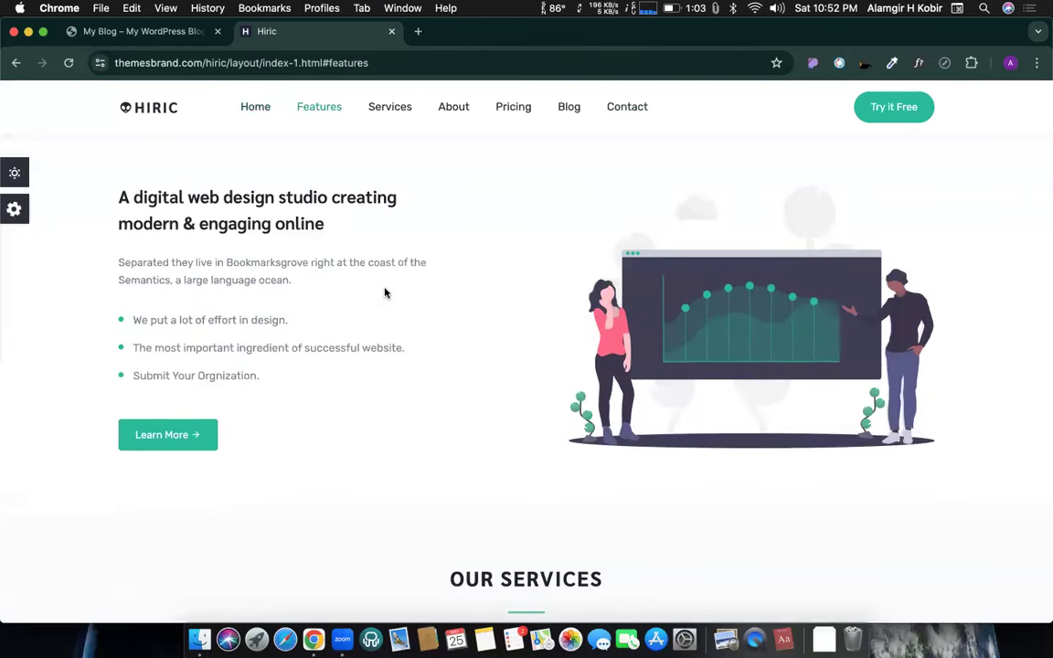
click(403, 116)
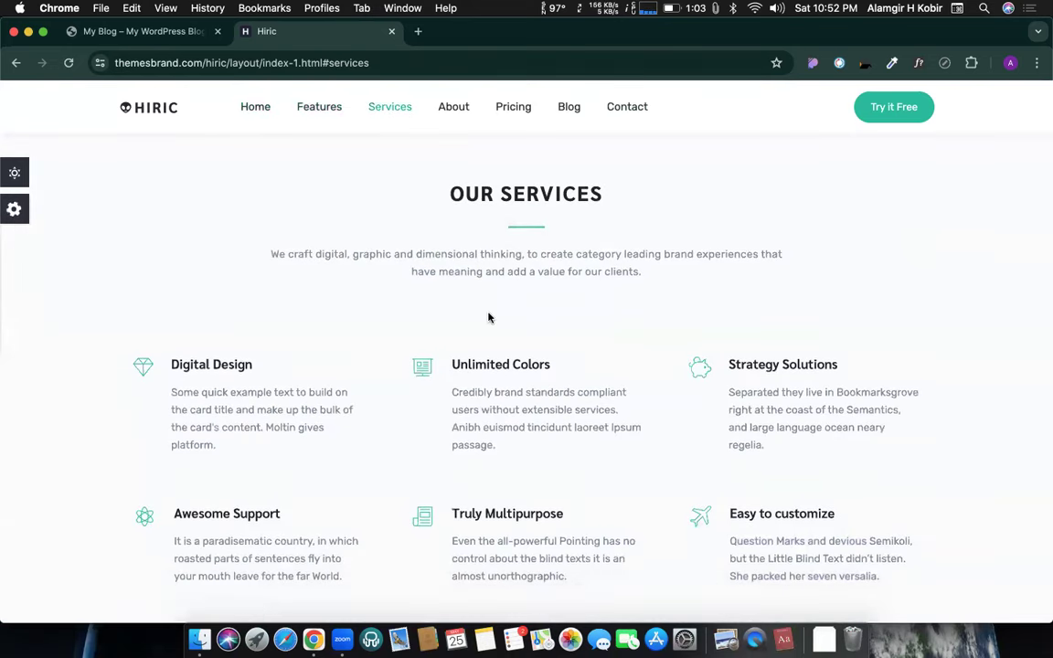
click(250, 106)
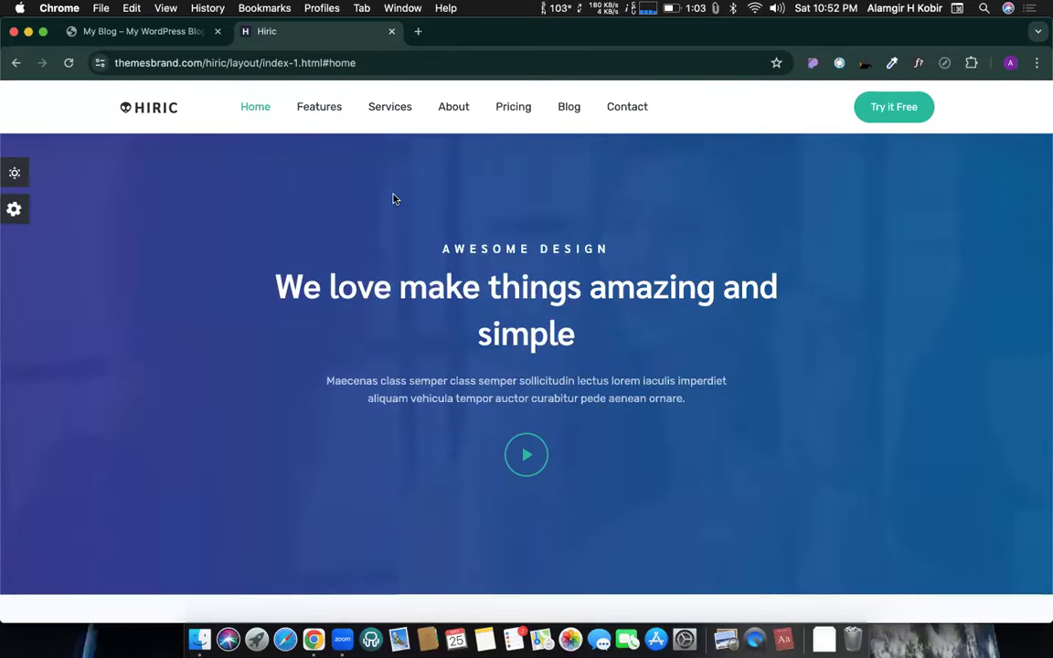
Open the WordPress site's front page for editing with Elementor
click(157, 35)
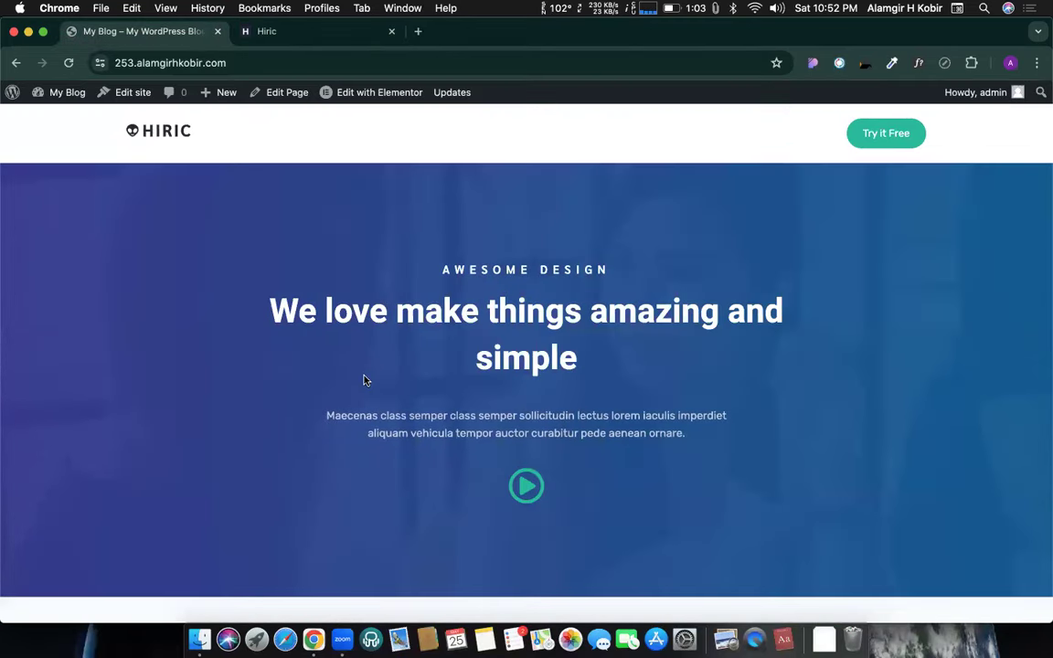
click(380, 92)
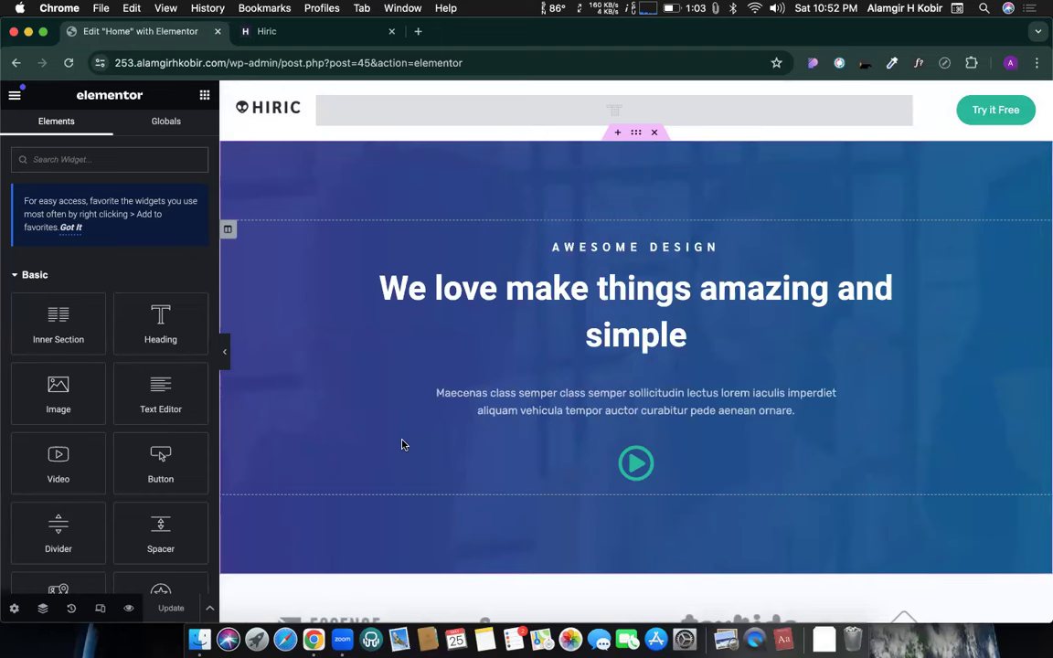
Add a two-column section at the end of the page and place an Image widget in its left column
click(607, 108)
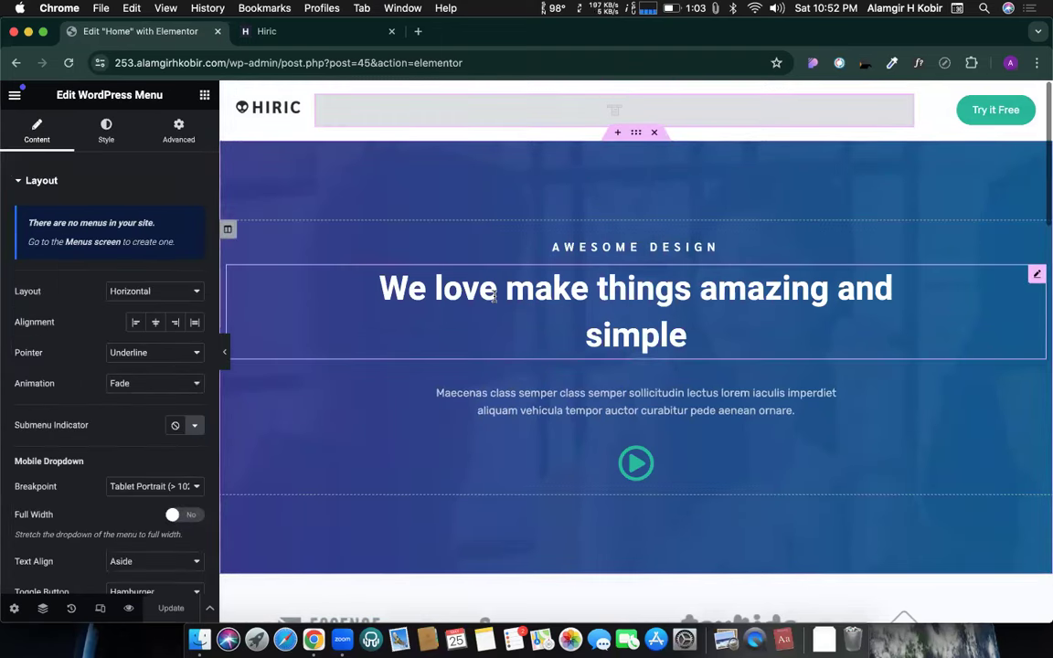
scroll(494, 296, down, 15)
scroll(494, 296, down, 5)
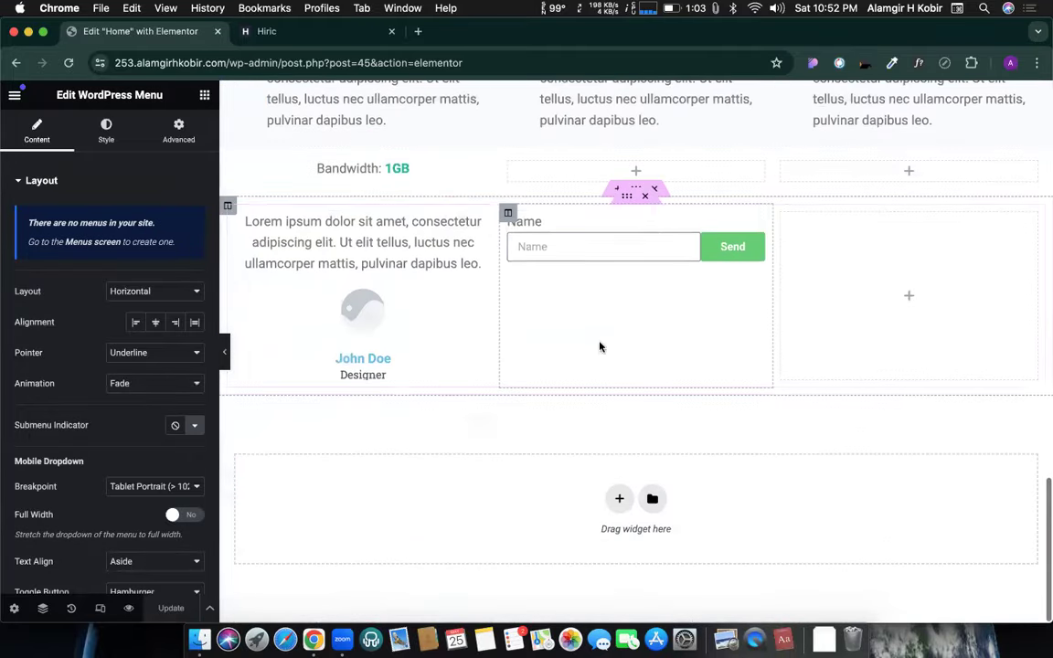
click(619, 504)
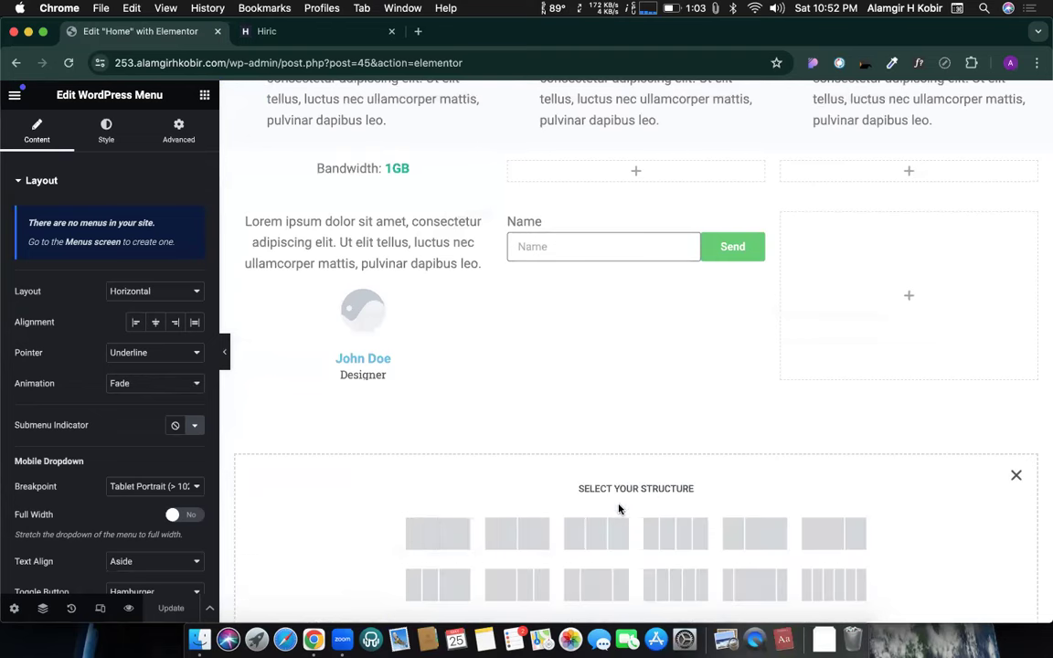
click(520, 541)
click(428, 376)
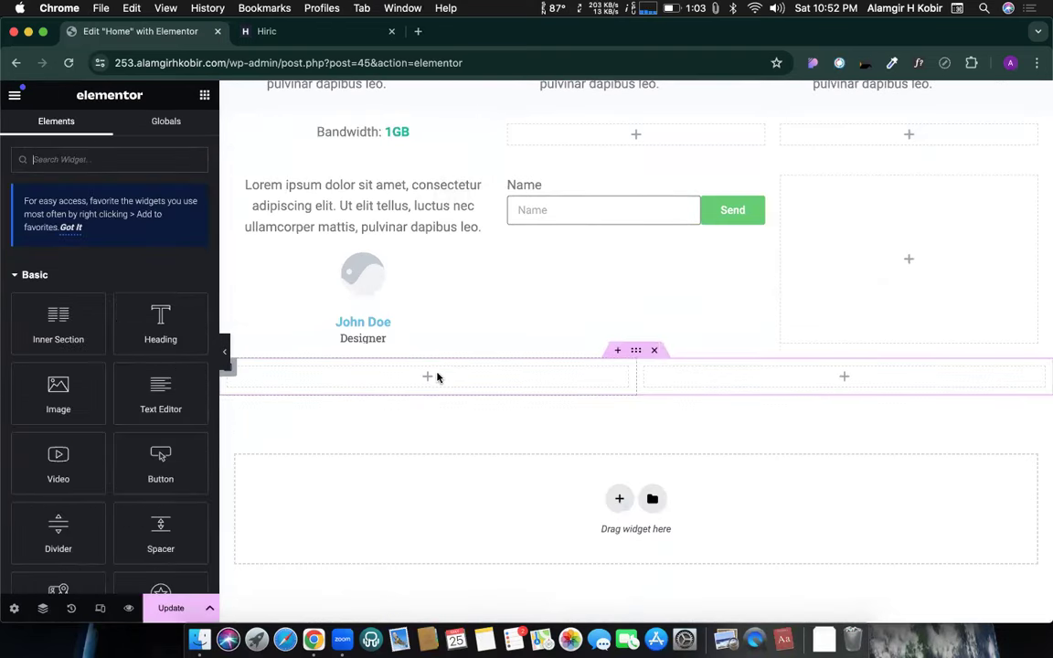
click(48, 374)
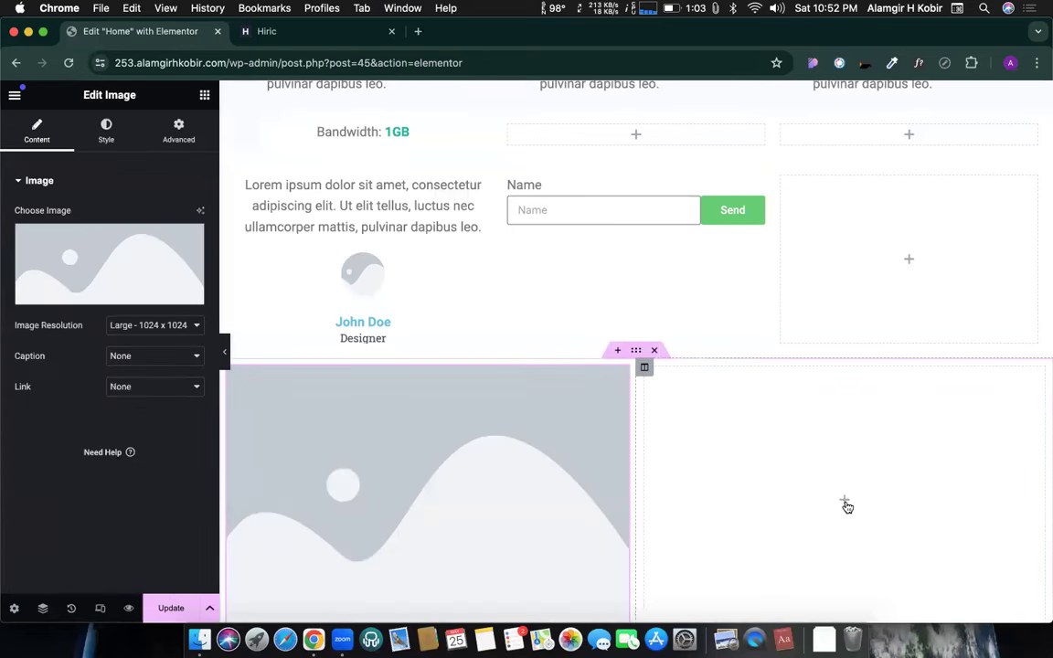
Add a Heading widget to the new section's right column and a Text Editor widget below it
click(845, 504)
scroll(68, 347, down, 2)
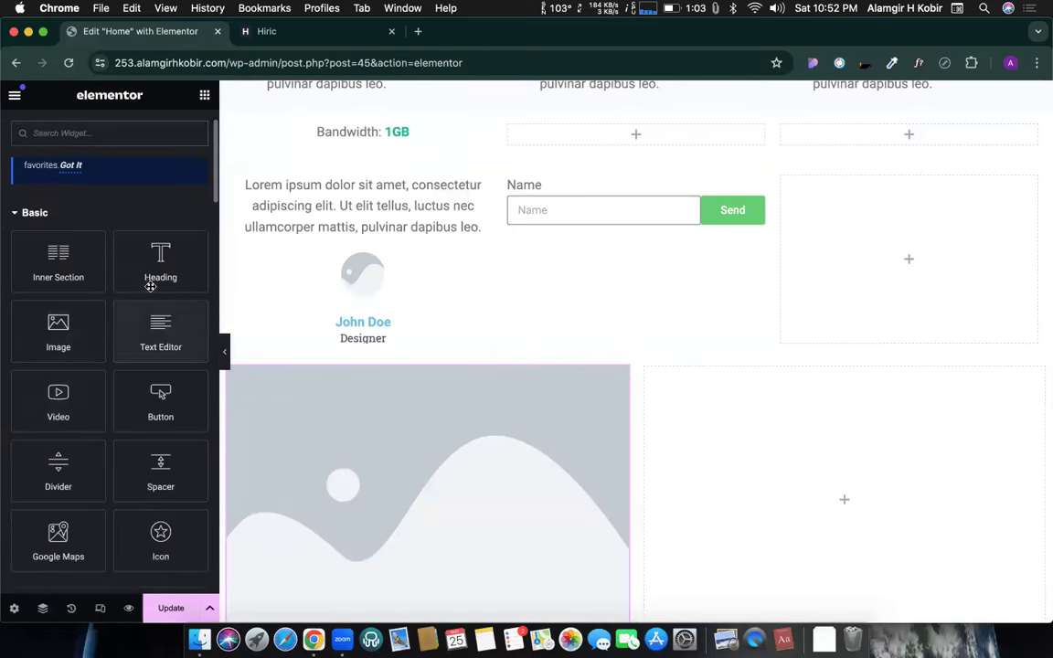
drag(150, 286, 496, 406)
drag(616, 365, 777, 265)
scroll(263, 242, up, 3)
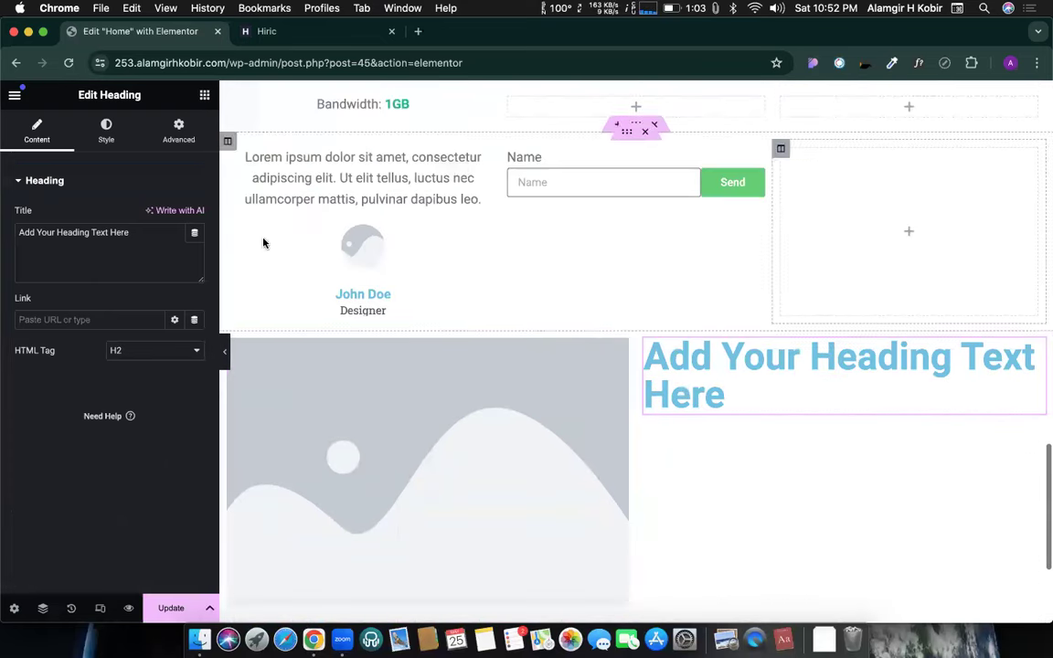
click(204, 94)
drag(147, 391, 783, 412)
Switch to the Hiric demo and copy the word "About" from its header navigation
click(275, 31)
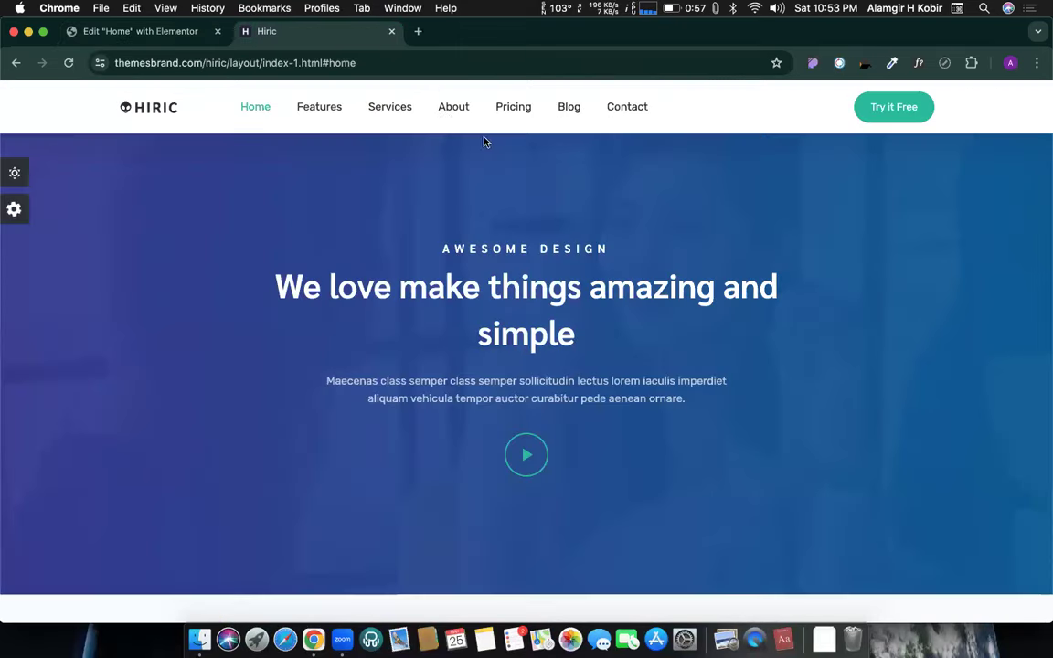
right_click(441, 108)
click(463, 152)
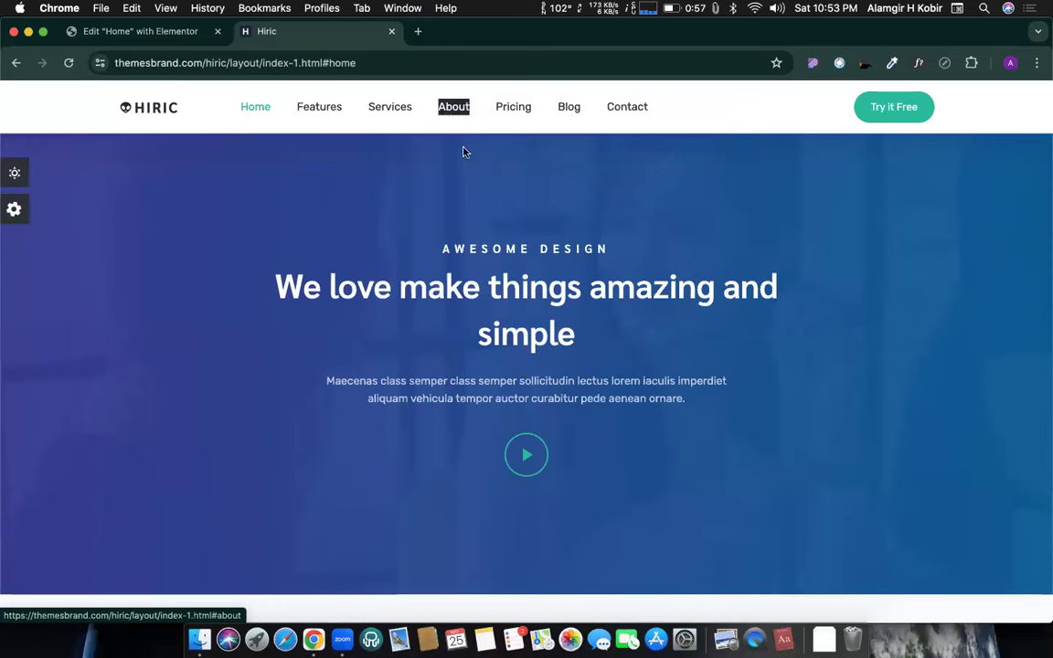
right_click(452, 107)
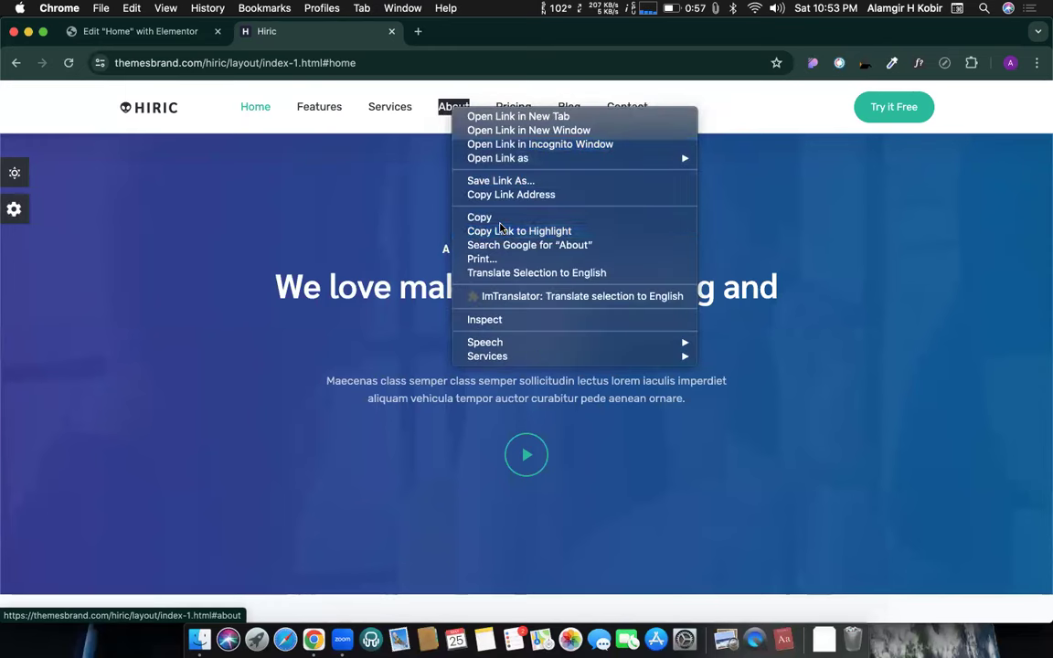
click(500, 227)
right_click(458, 111)
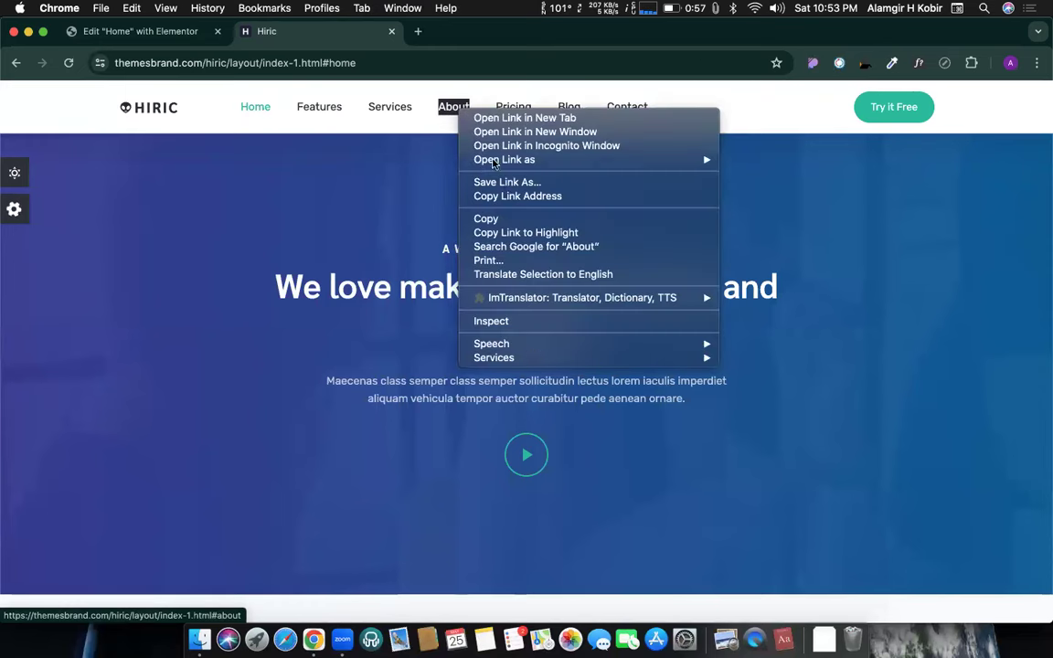
click(492, 219)
Back in the Elementor page, replace "Add Your" with "About" in the new heading's title
click(151, 30)
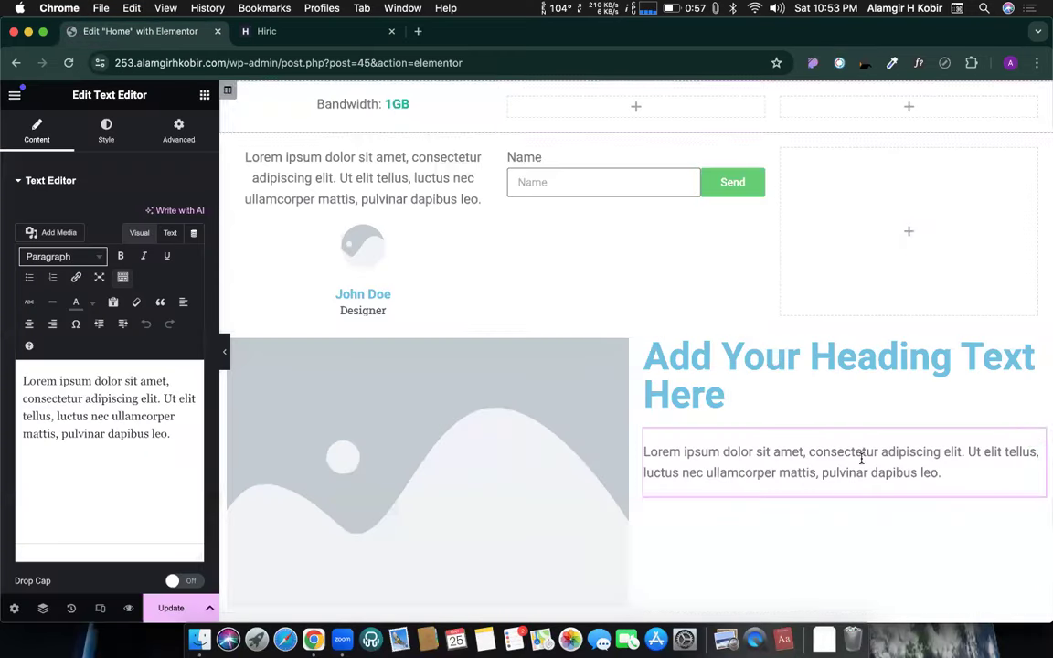
click(795, 395)
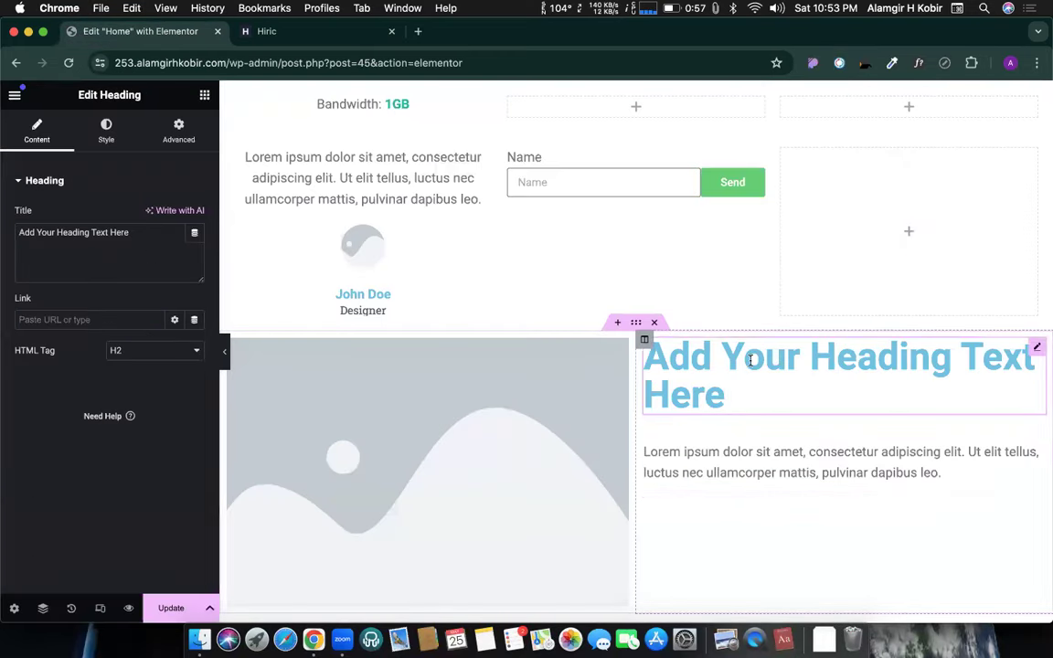
click(18, 234)
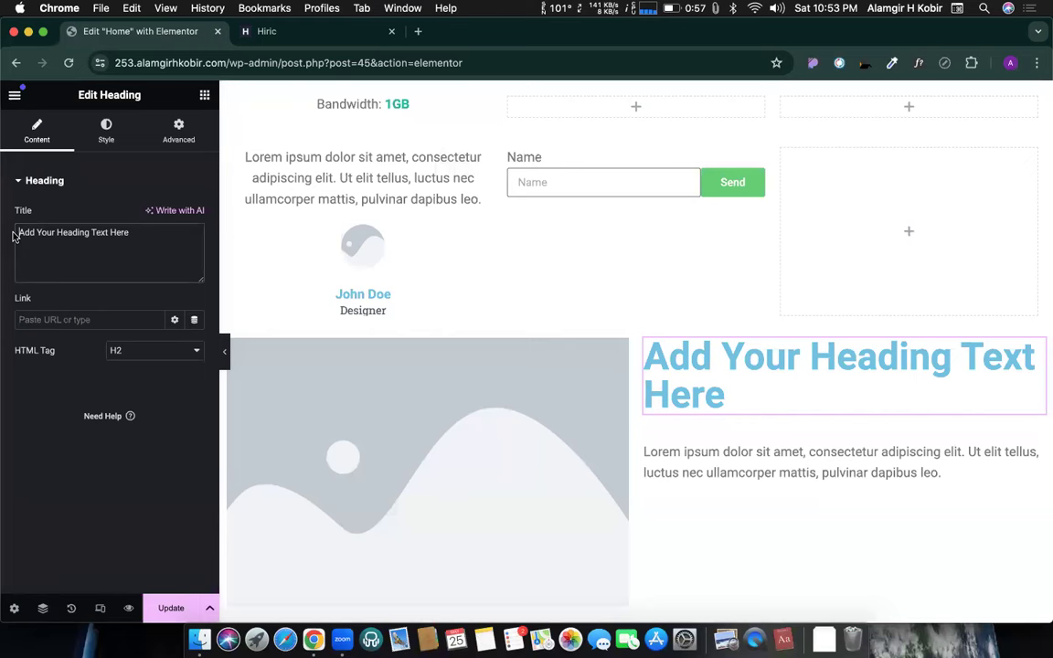
drag(56, 232, 15, 231)
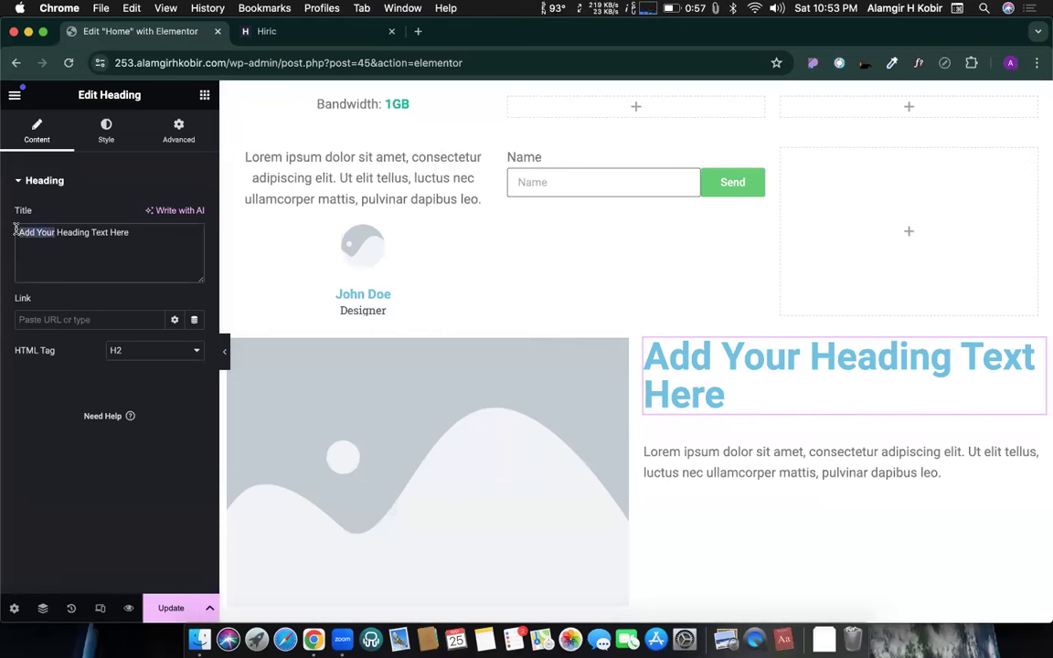
text(About)
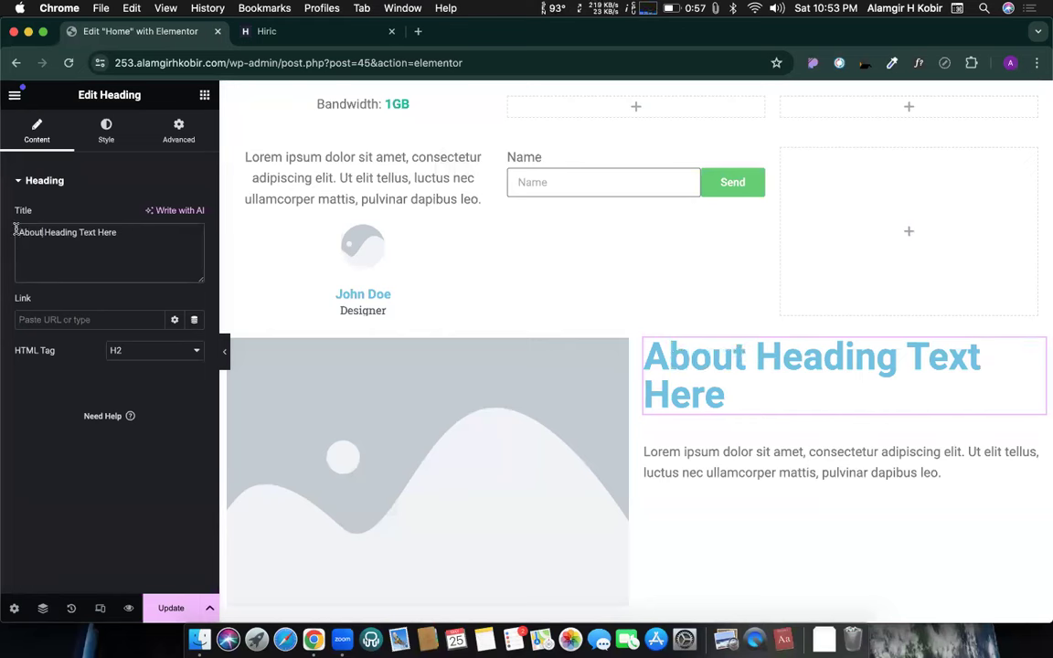
Set the new section's image to the Murakami book photo from the media library
click(741, 443)
click(550, 386)
click(157, 252)
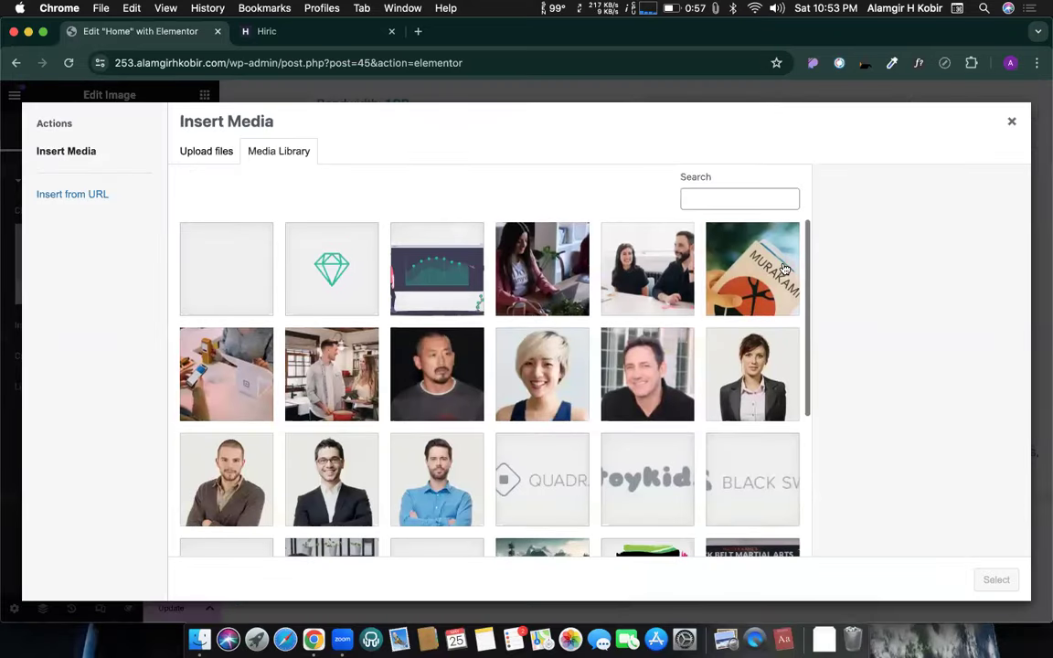
click(783, 268)
click(995, 579)
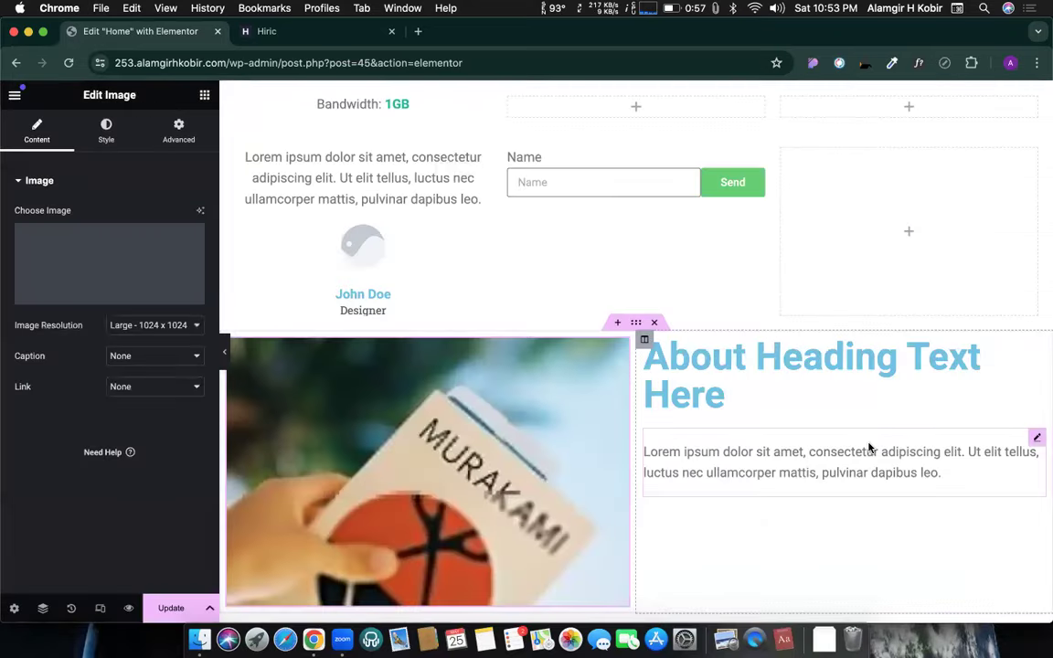
Change the "About Heading Text Here" heading's text color to dark grey and its font size to 36 px
scroll(861, 454, down, 1)
click(811, 324)
click(106, 130)
click(195, 245)
click(111, 395)
click(209, 271)
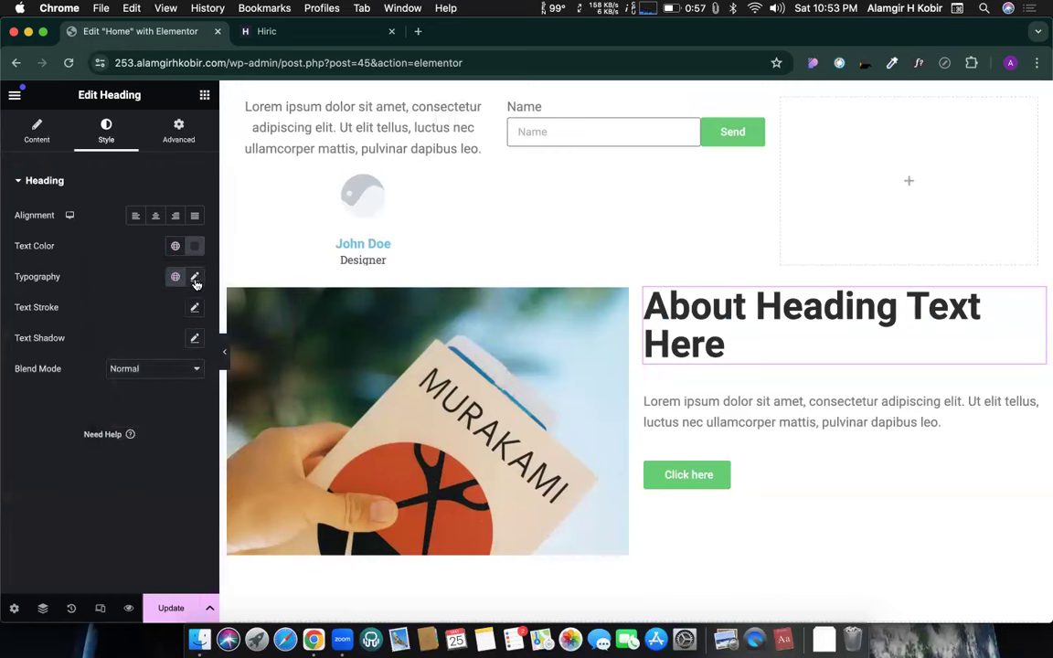
click(195, 276)
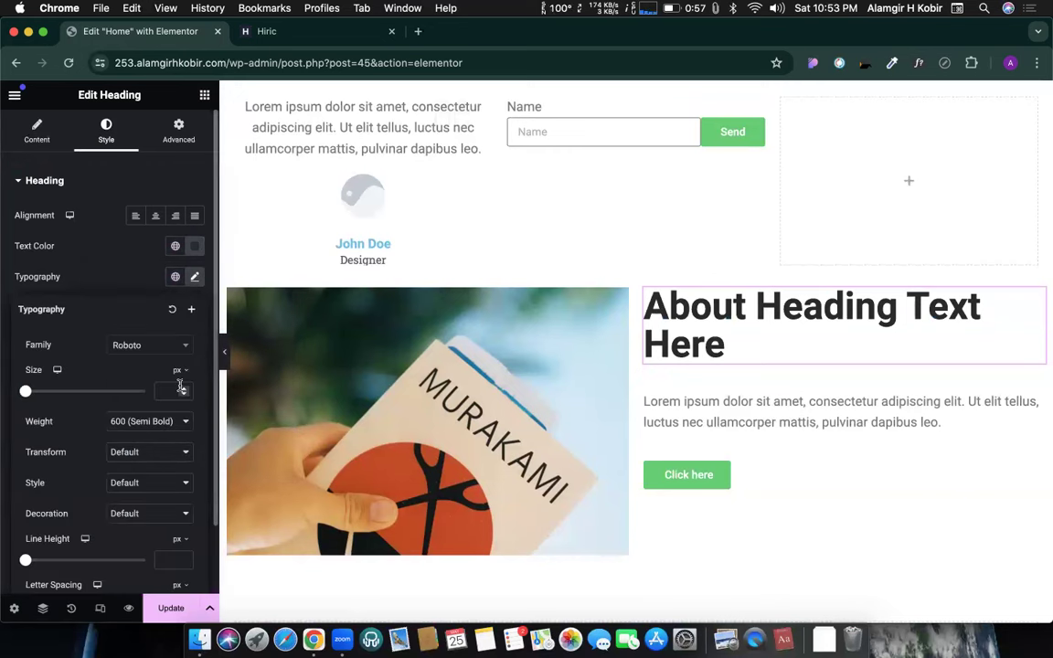
text(36)
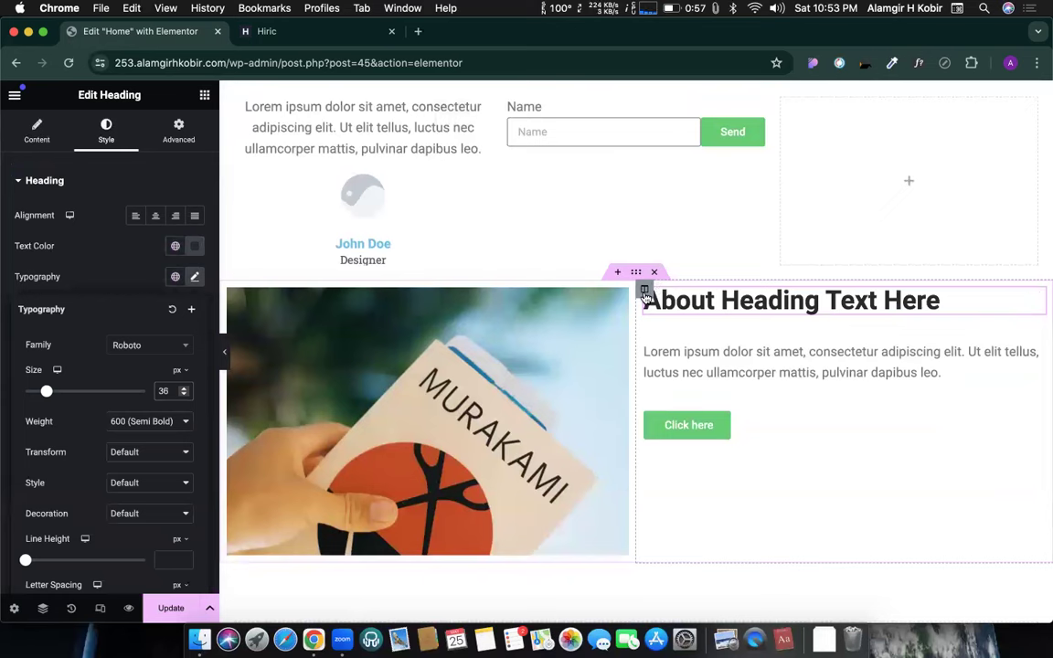
Set the vertical alignment of the About section's right column to Middle
click(643, 288)
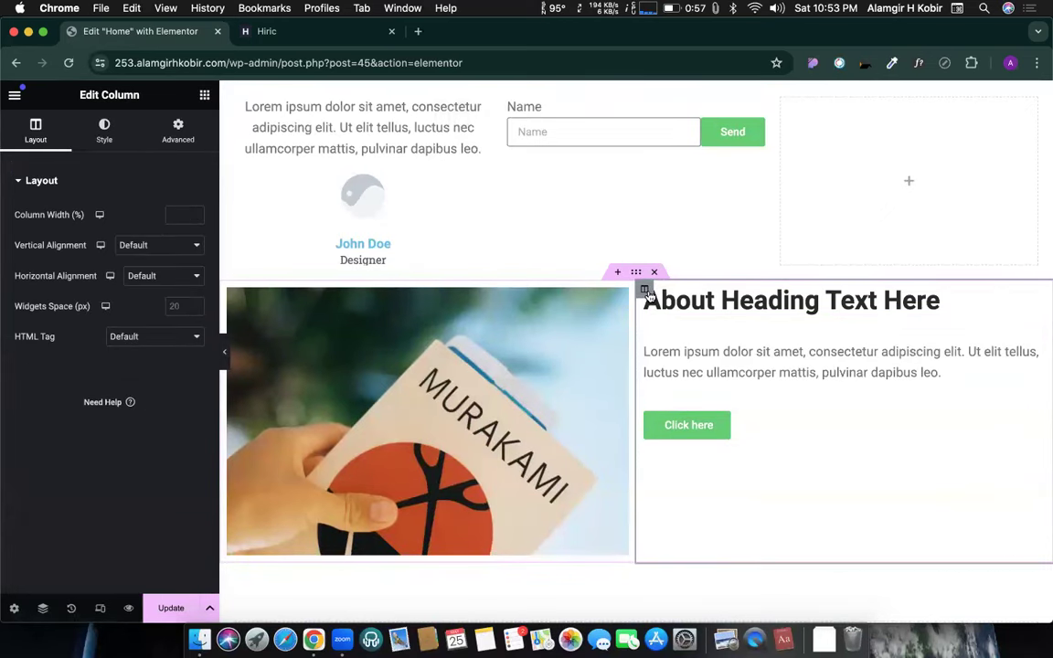
click(139, 245)
click(137, 269)
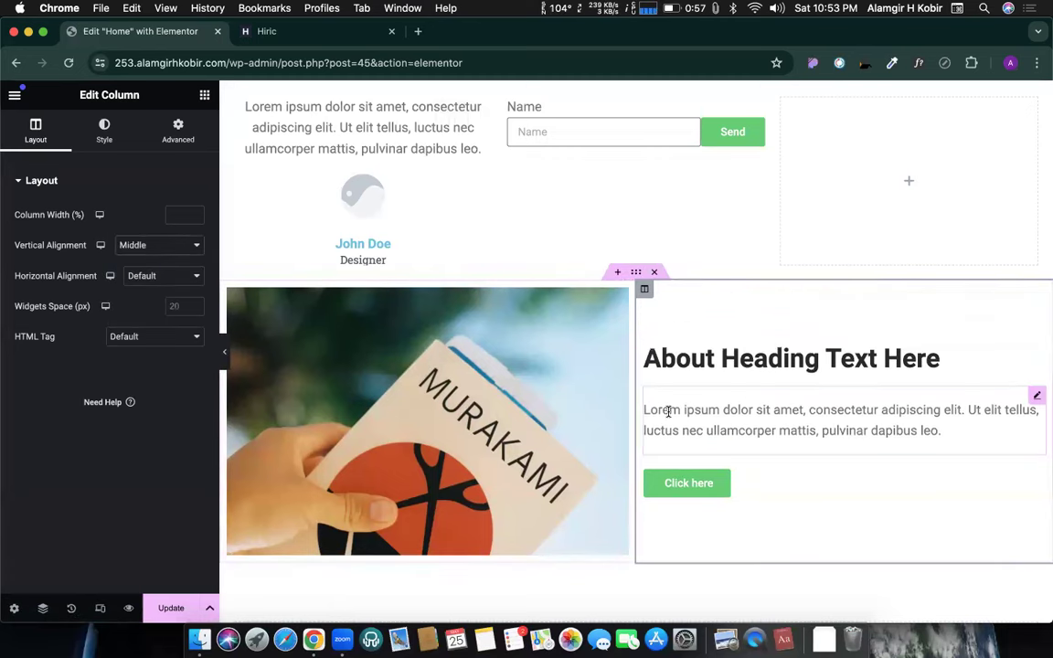
Look over the page from the hero to the new About section and search the widgets for "anc"
scroll(617, 304, up, 20)
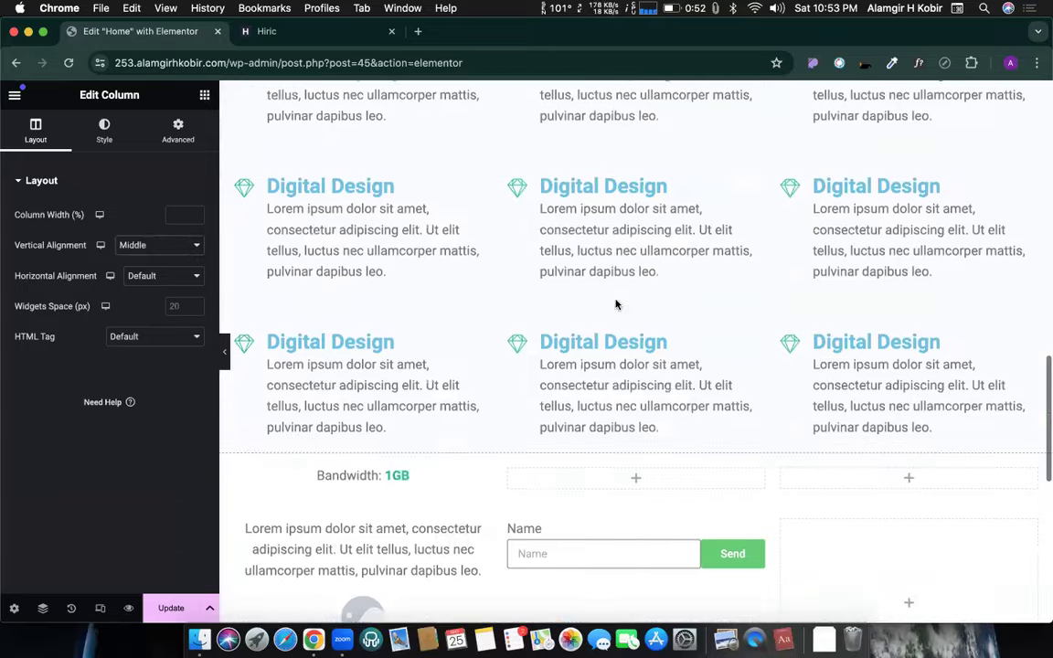
scroll(654, 476, down, 15)
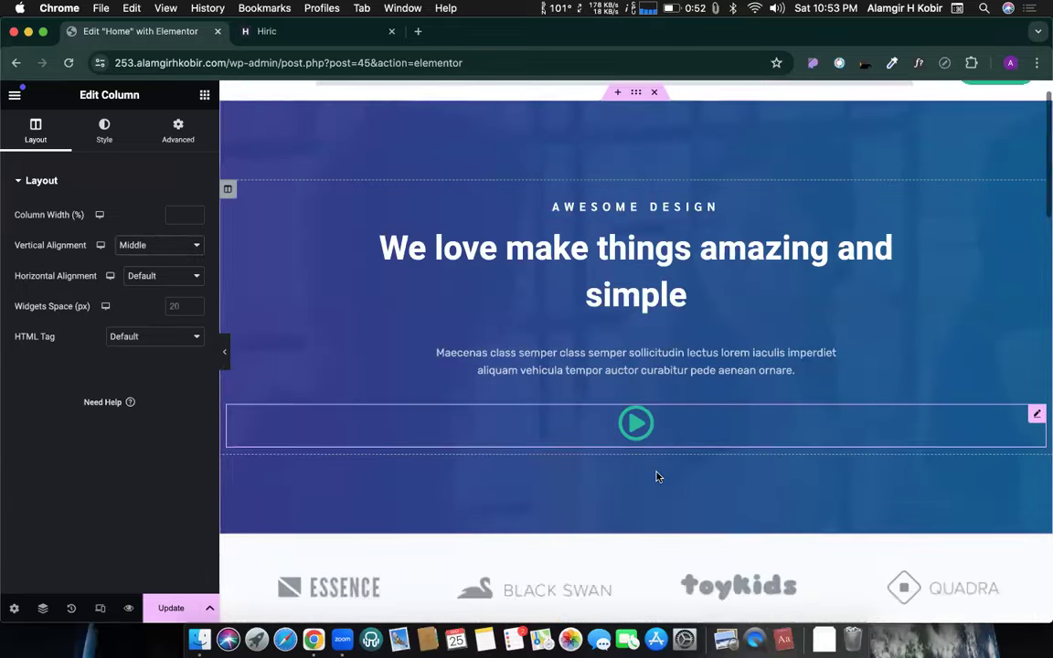
scroll(656, 476, down, 5)
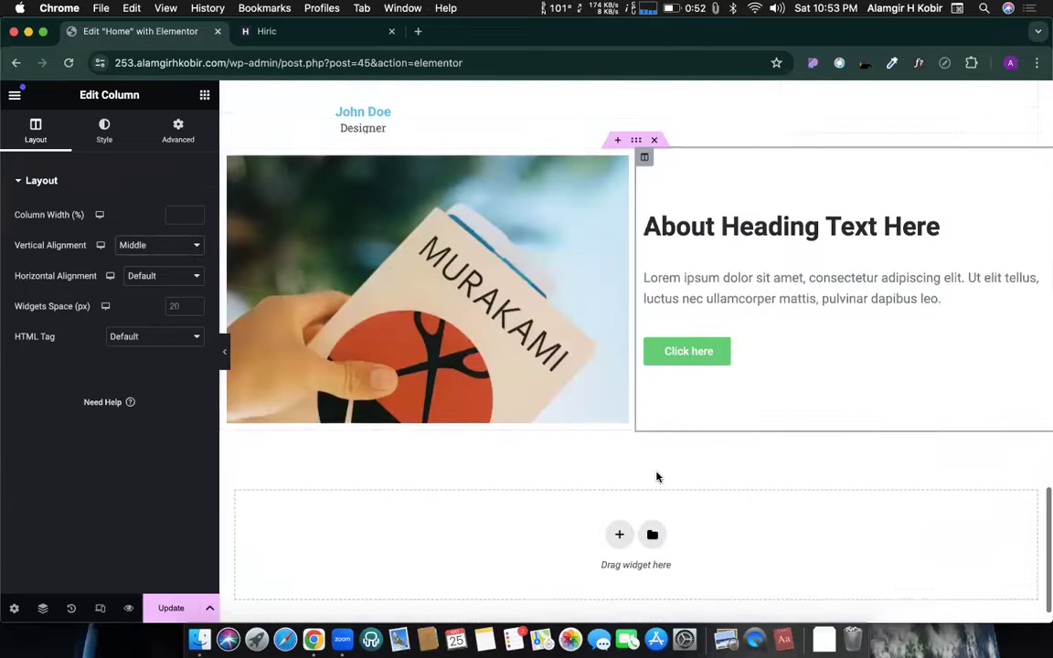
scroll(656, 476, up, 7)
scroll(656, 476, up, 15)
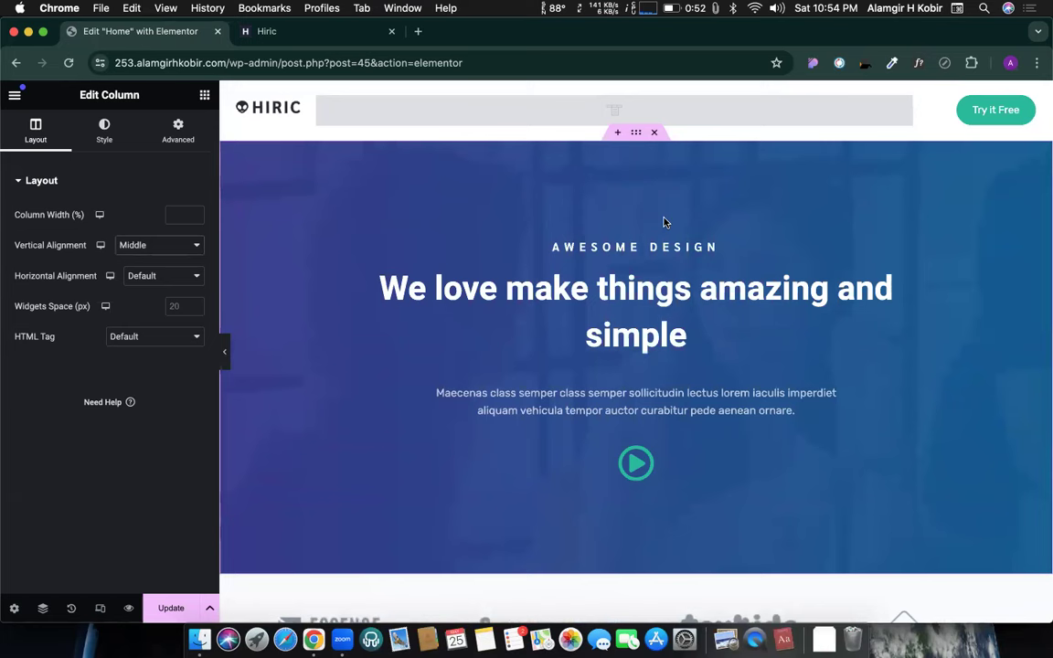
click(205, 97)
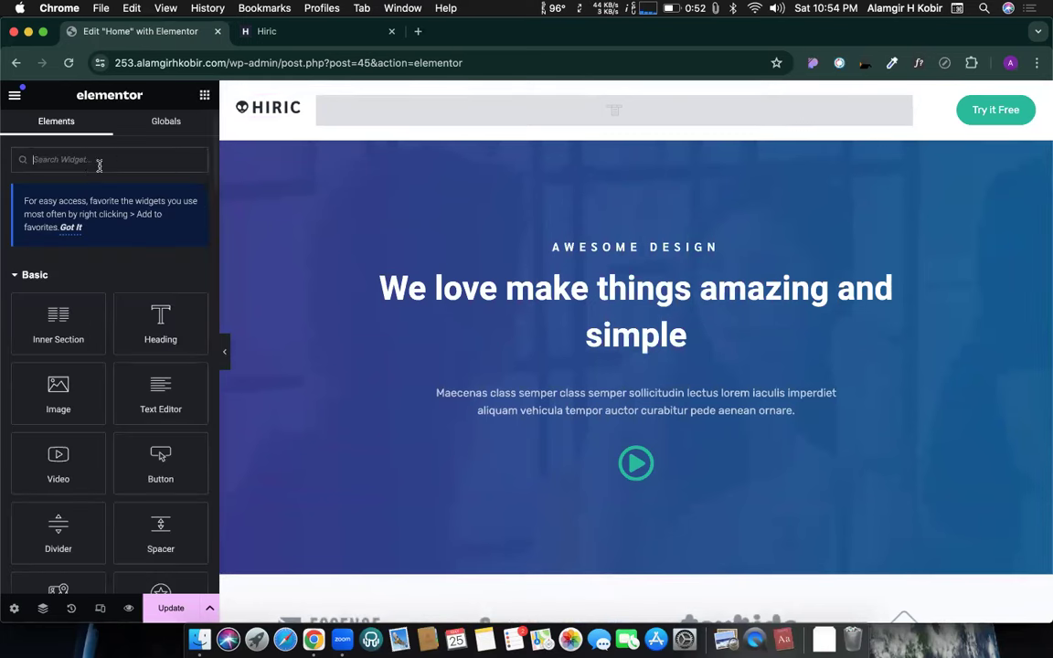
text(anc)
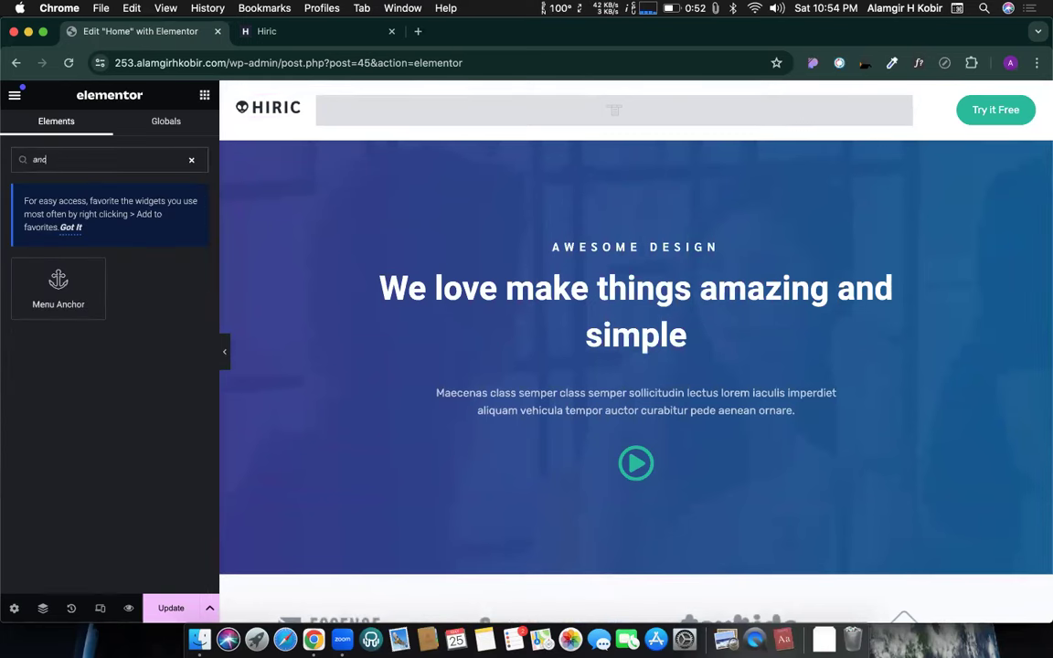
scroll(467, 369, down, 2)
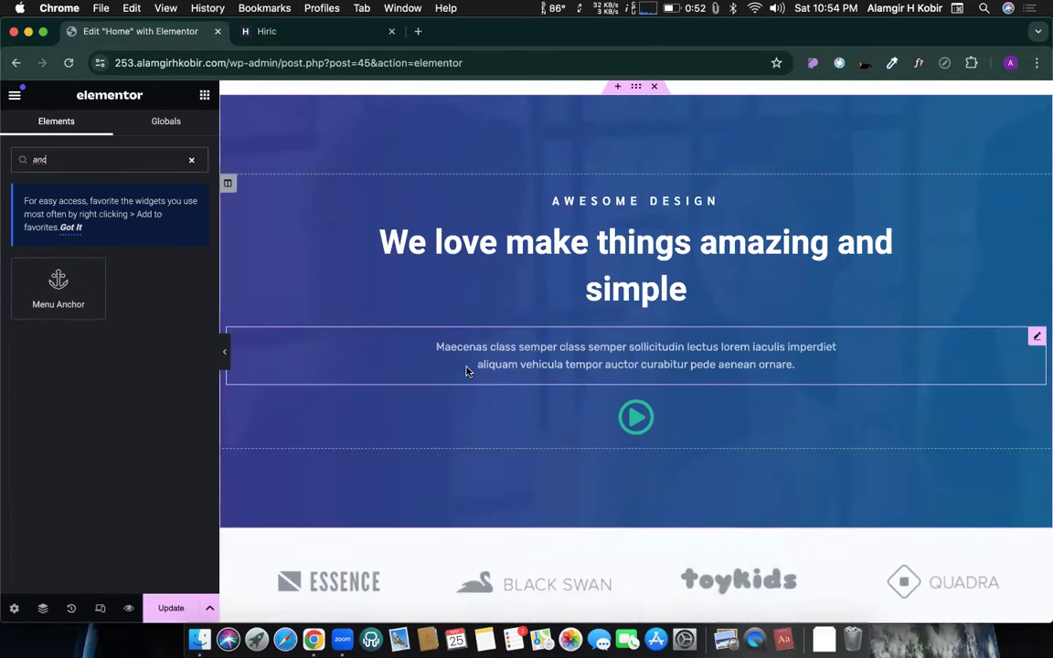
scroll(966, 371, up, 2)
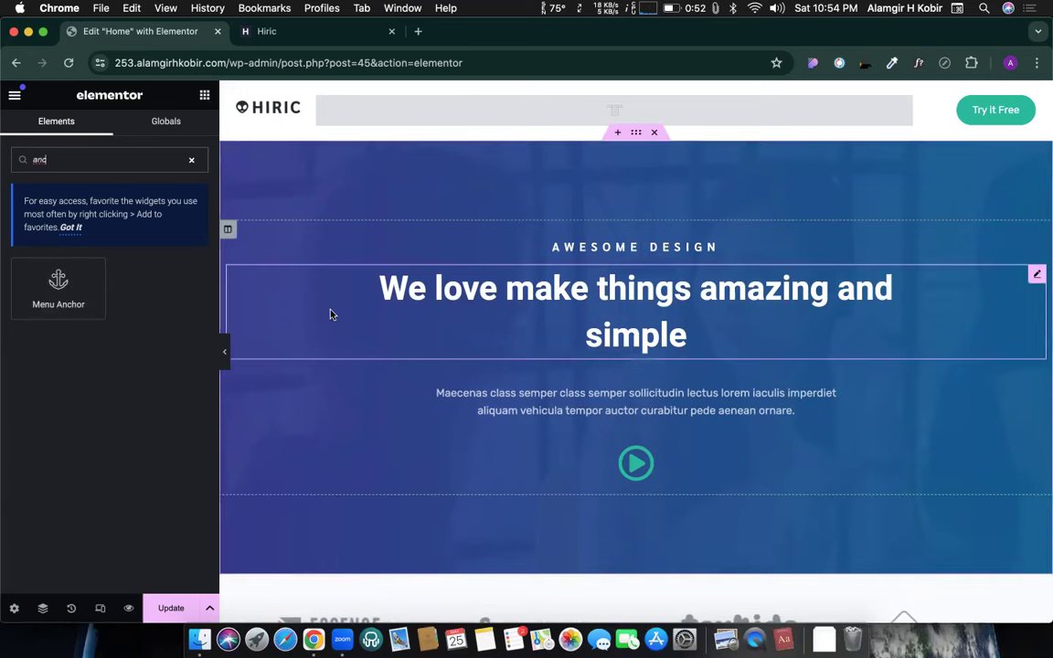
Open the hero section's advanced settings and examine the CSS ID and CSS Classes options
click(635, 132)
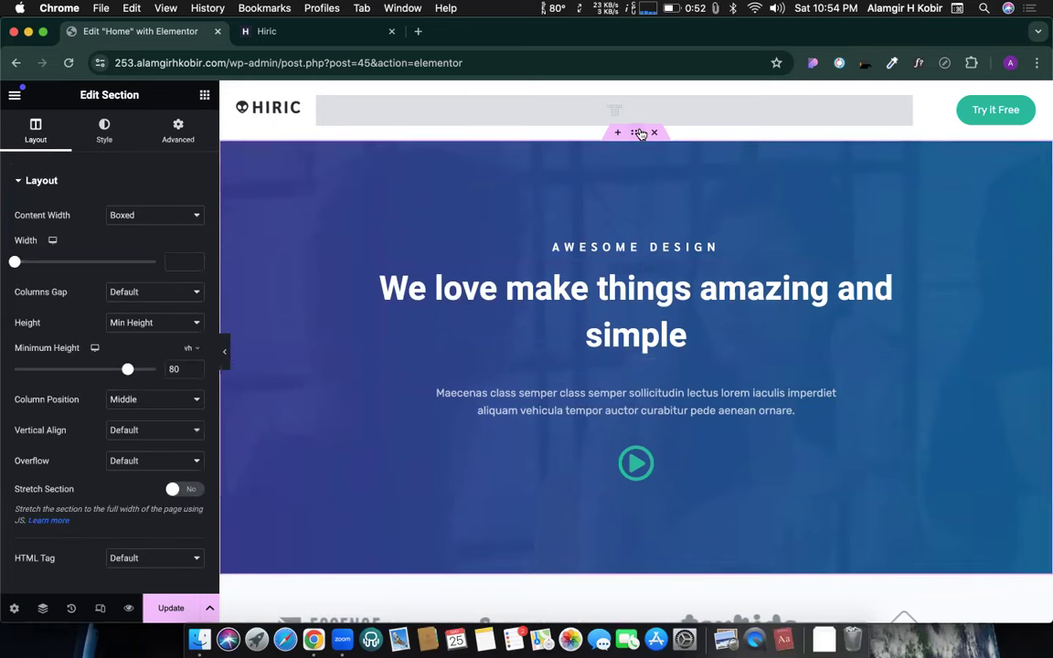
scroll(585, 293, down, 1)
scroll(585, 292, up, 1)
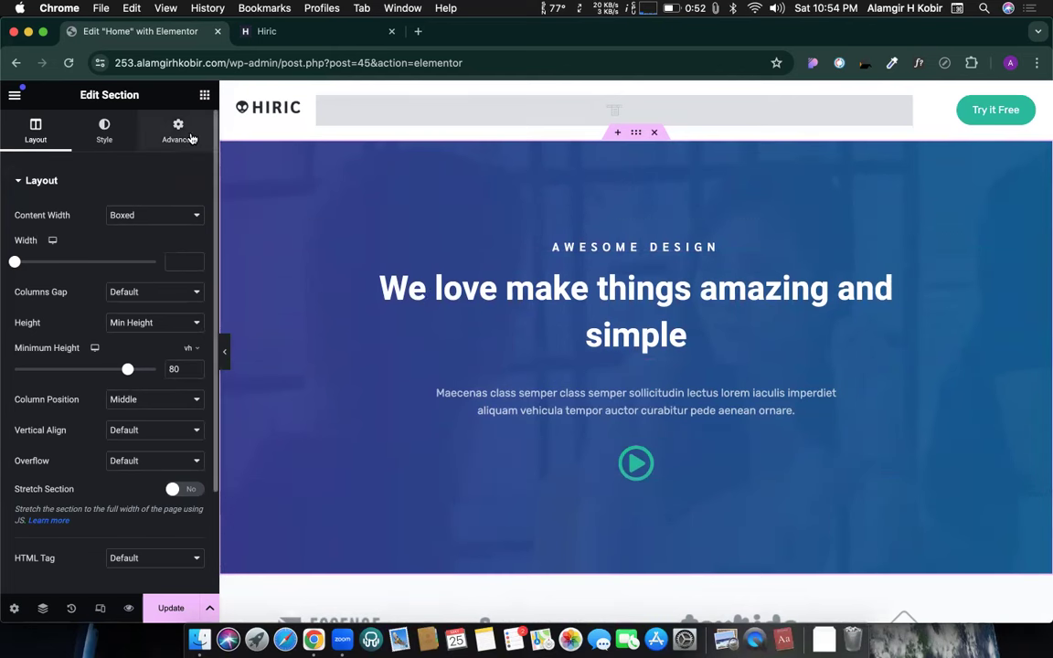
click(189, 138)
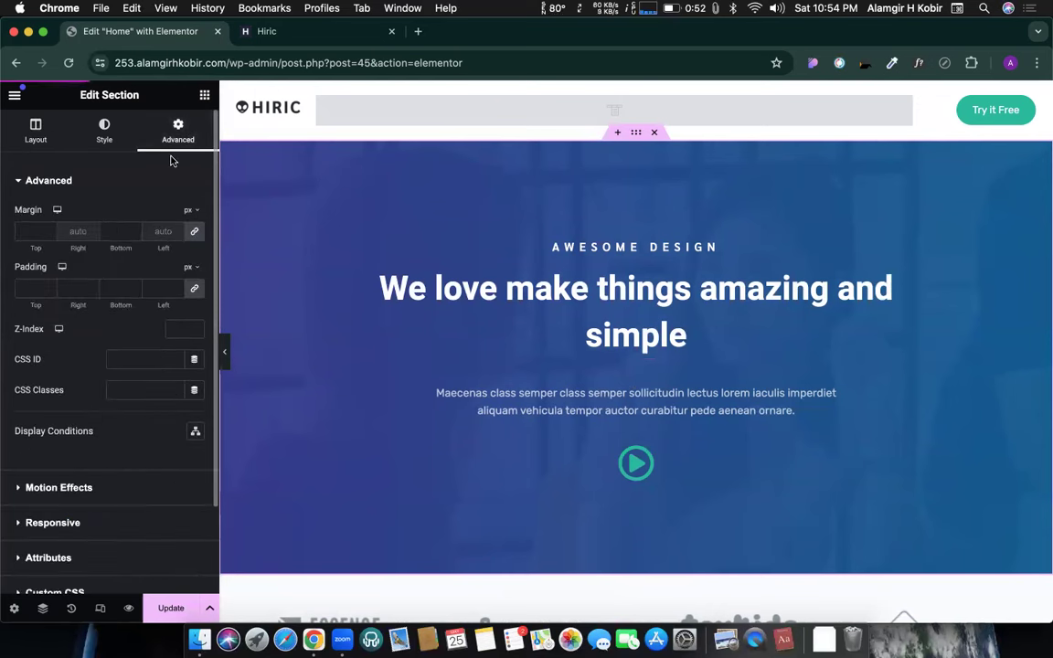
triple_click(41, 370)
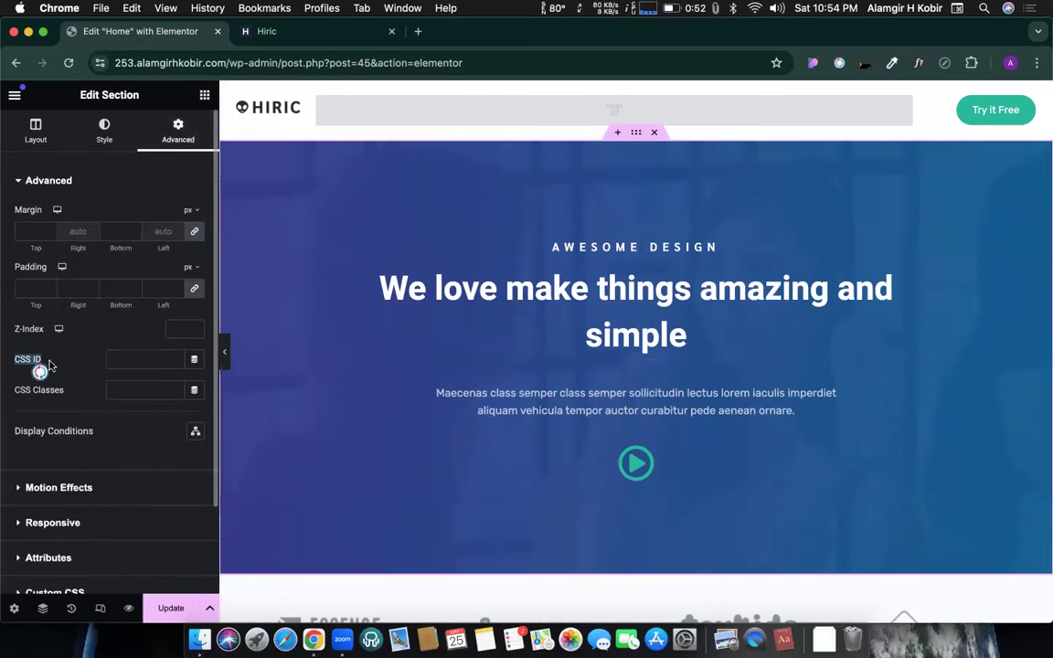
click(65, 369)
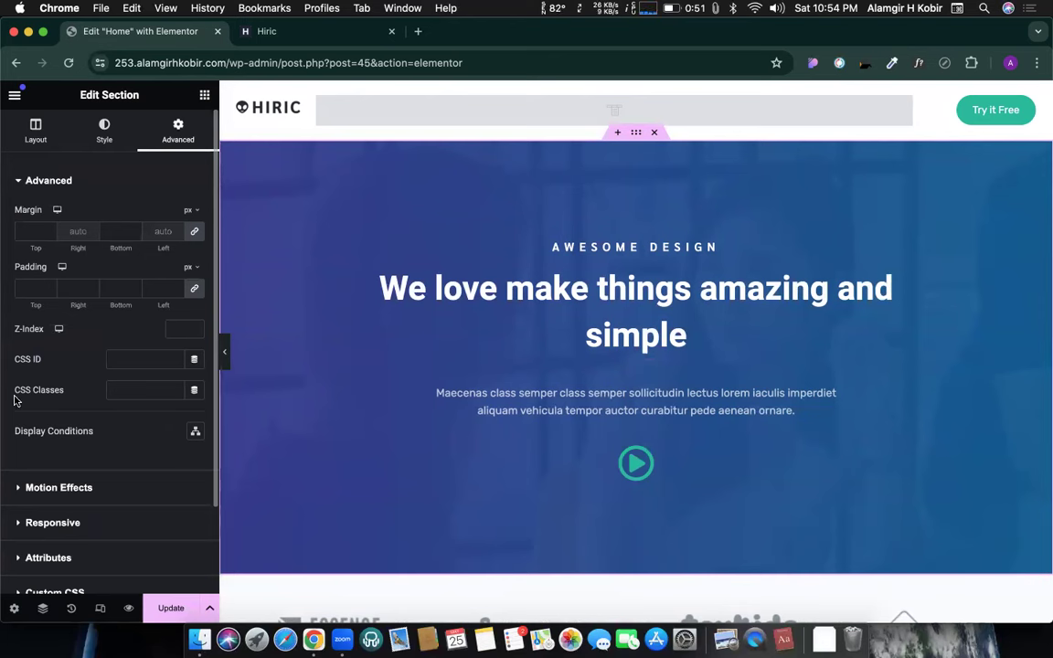
triple_click(66, 391)
click(51, 366)
drag(45, 363, 12, 347)
click(52, 369)
scroll(474, 357, down, 5)
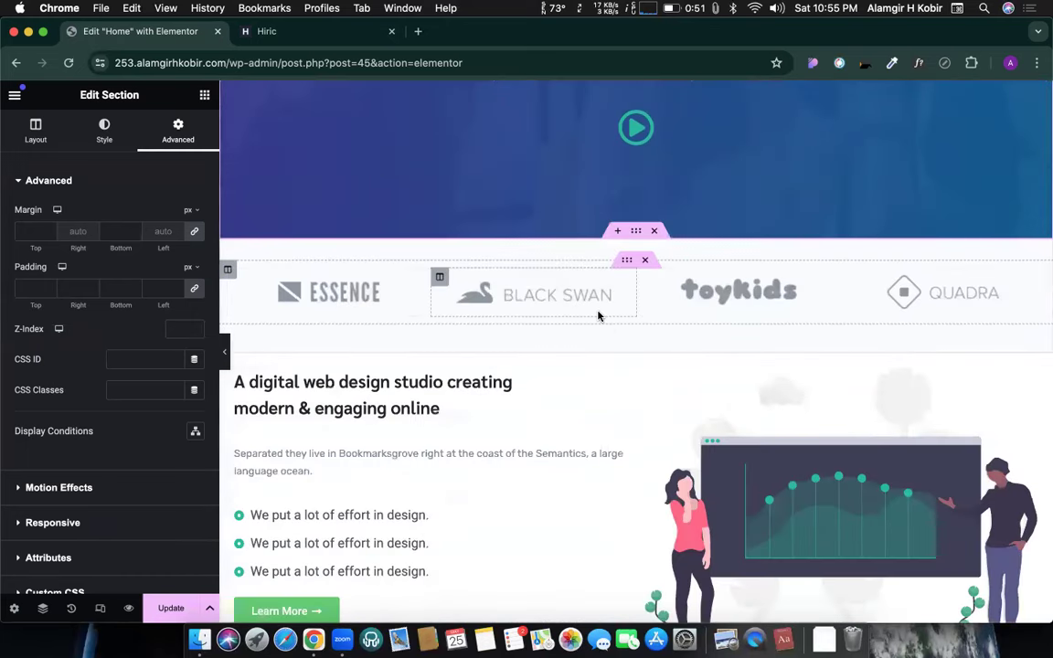
scroll(599, 316, up, 4)
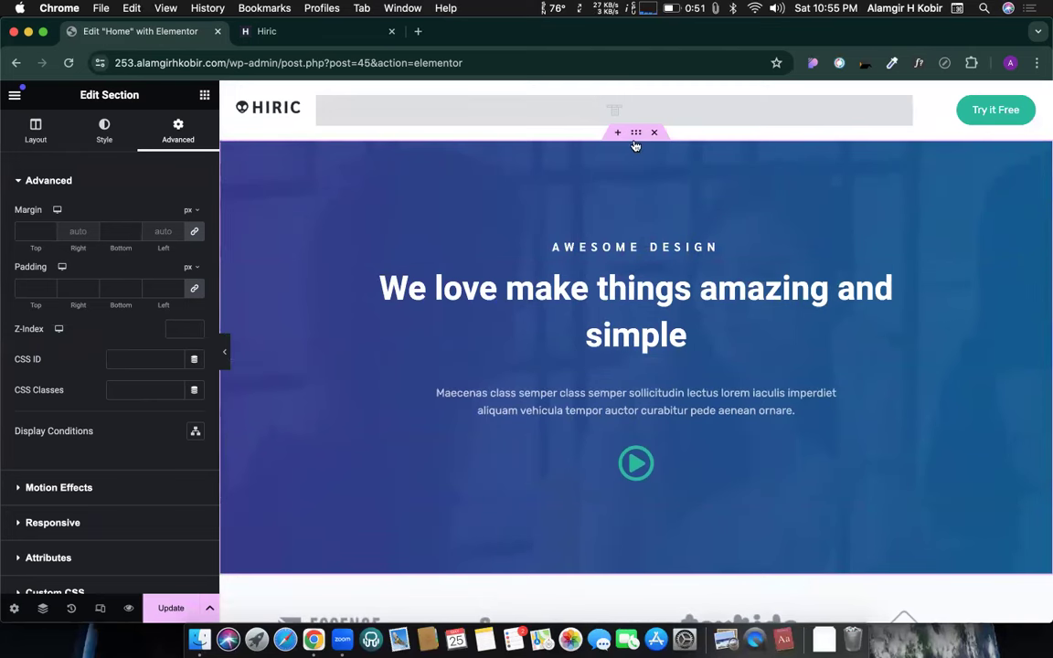
Set the hero section's CSS ID to "home"
text(sbdaoivd)
key(super+a)
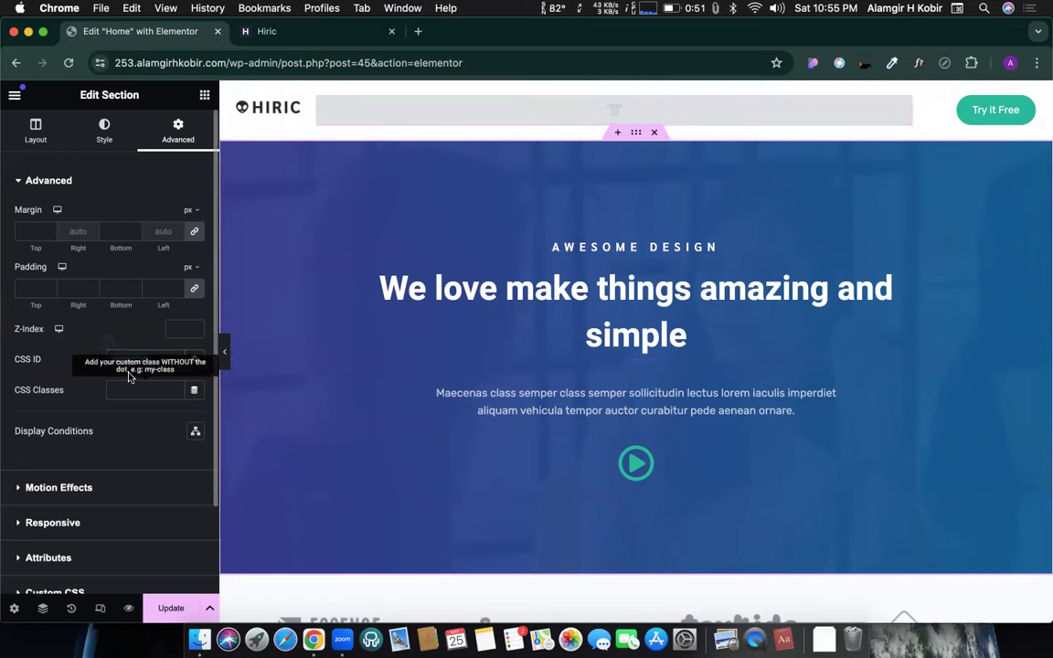
text(home)
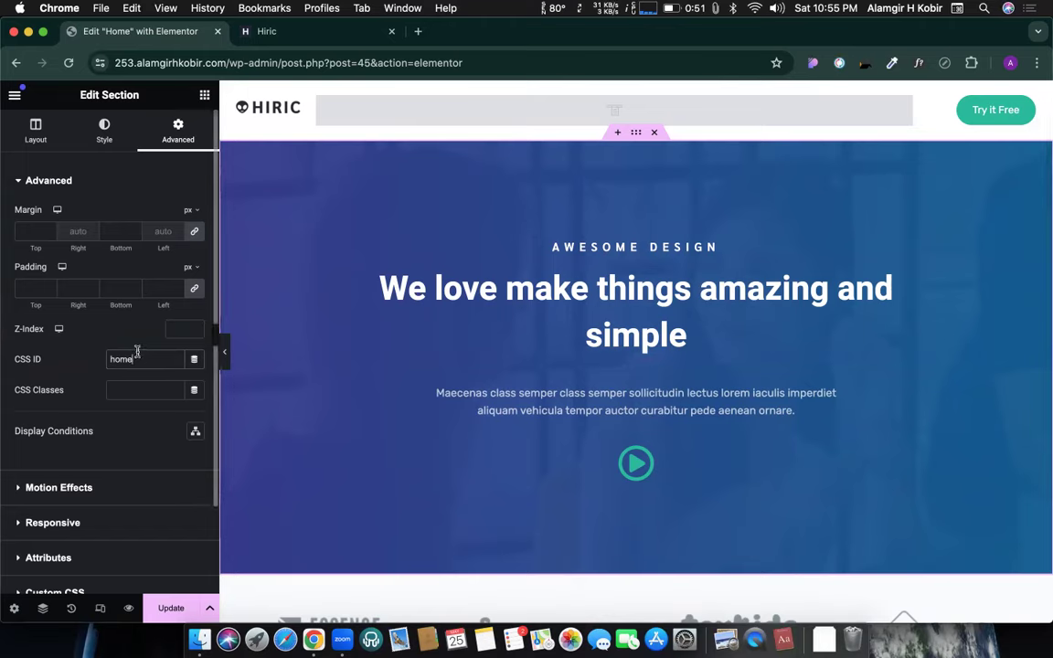
scroll(121, 359, up, 5)
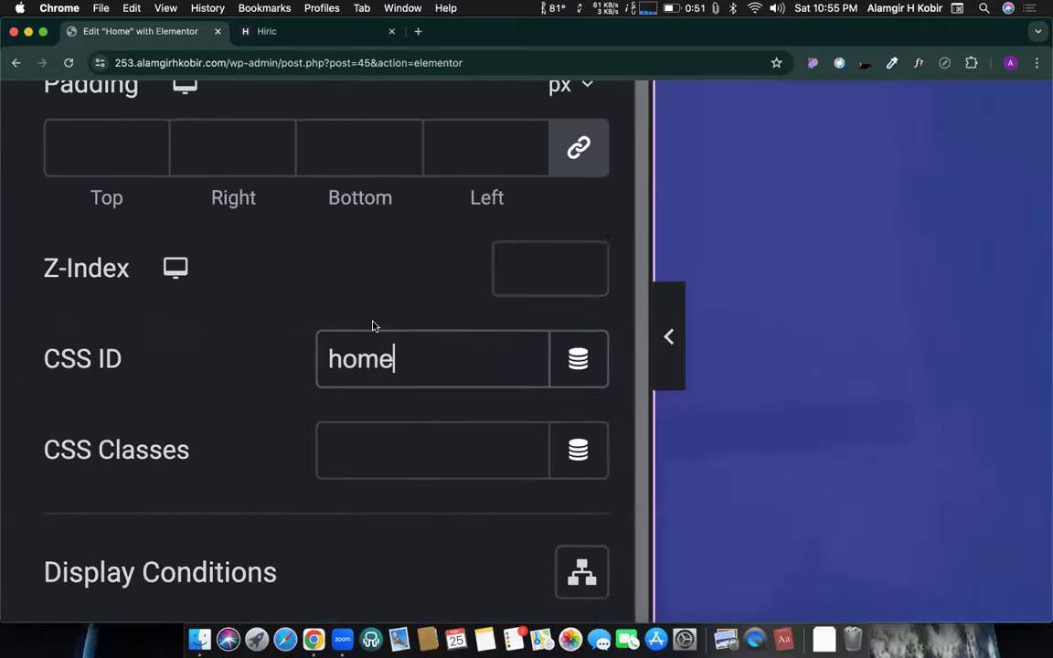
scroll(352, 340, down, 5)
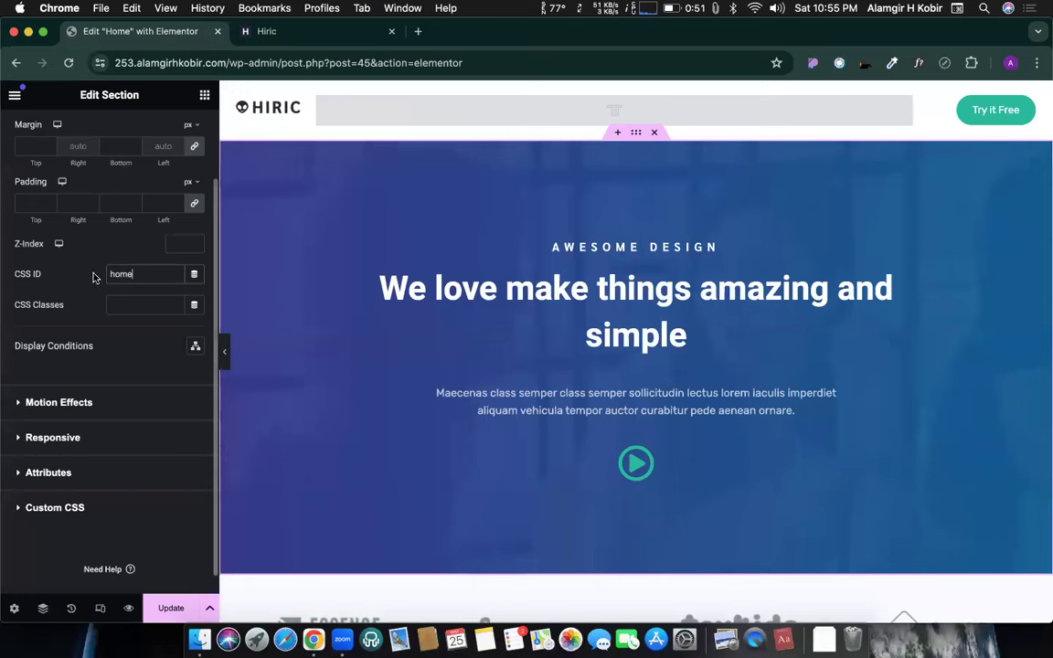
key(super+a)
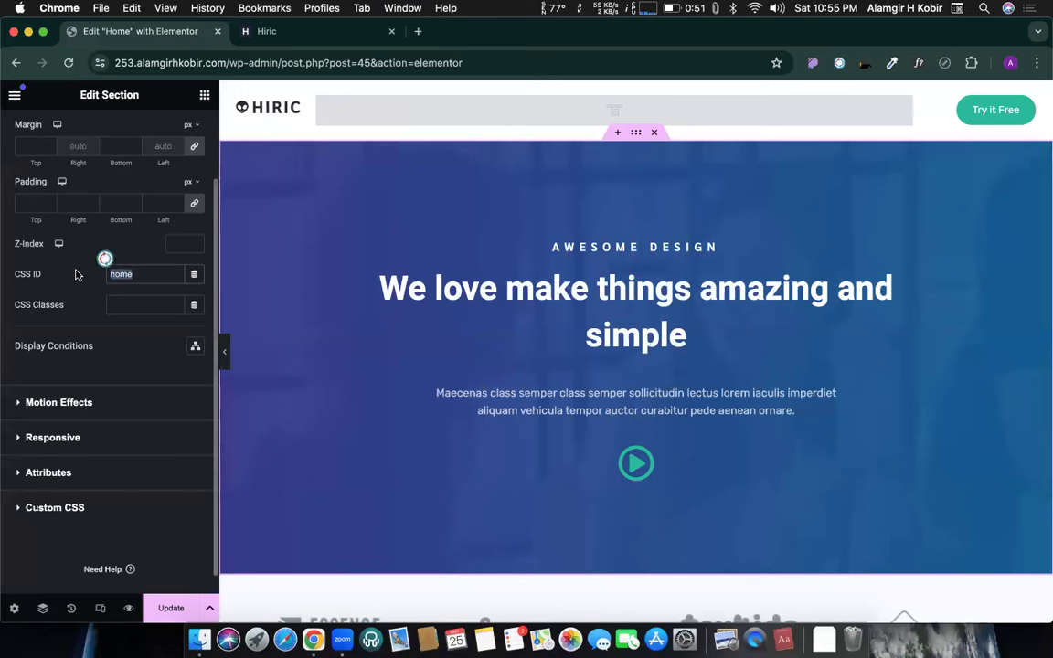
click(119, 267)
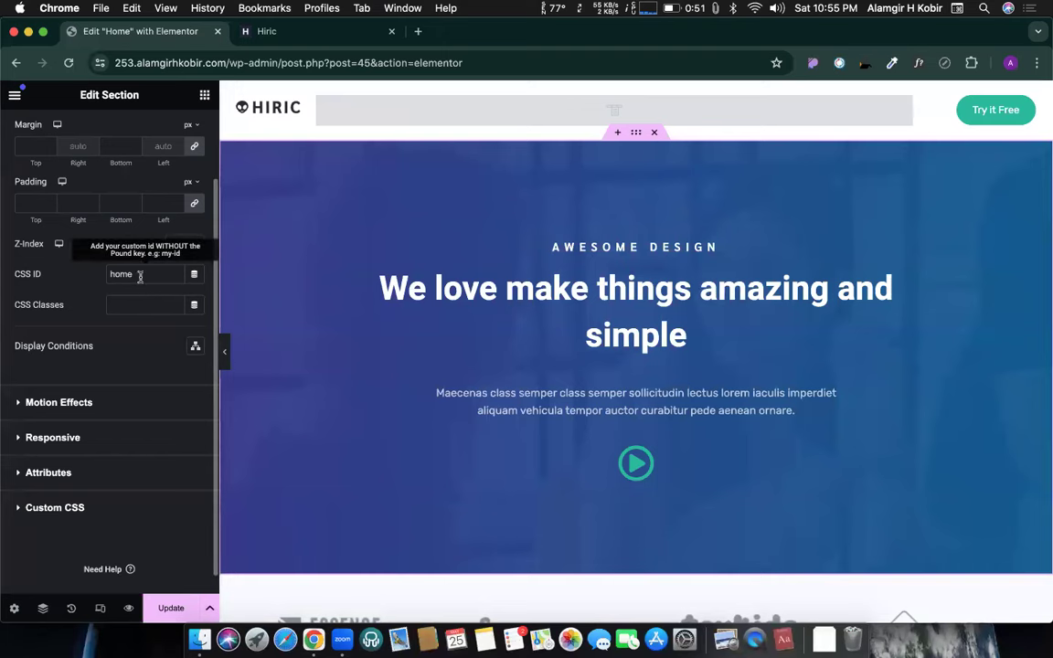
Compare the sections below the hero with the menu items on the Hiric demo site
scroll(505, 423, down, 5)
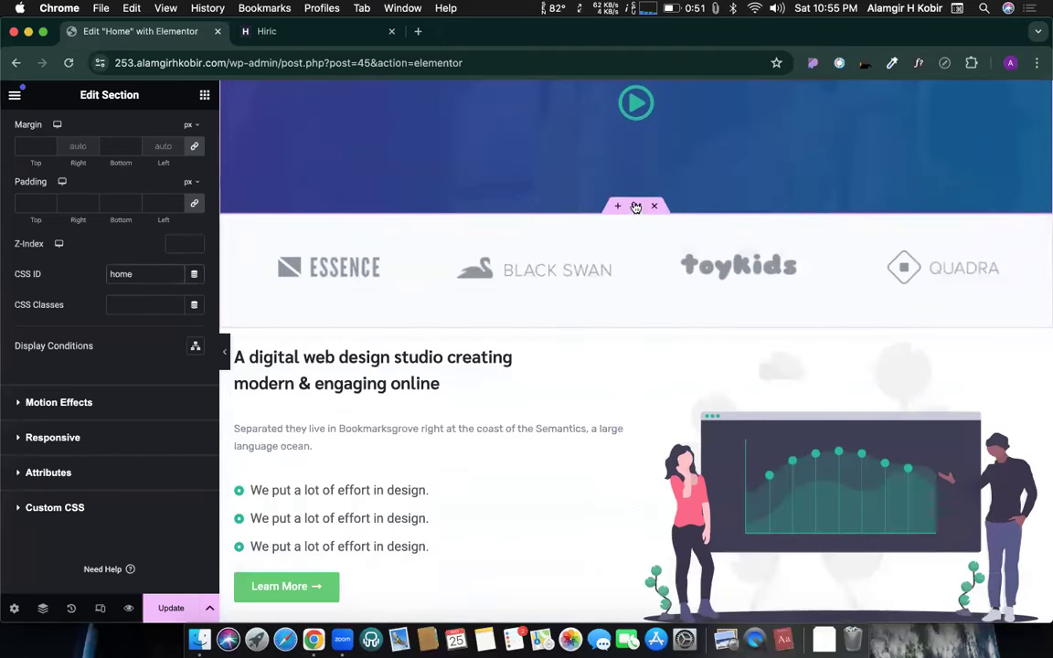
scroll(635, 205, up, 5)
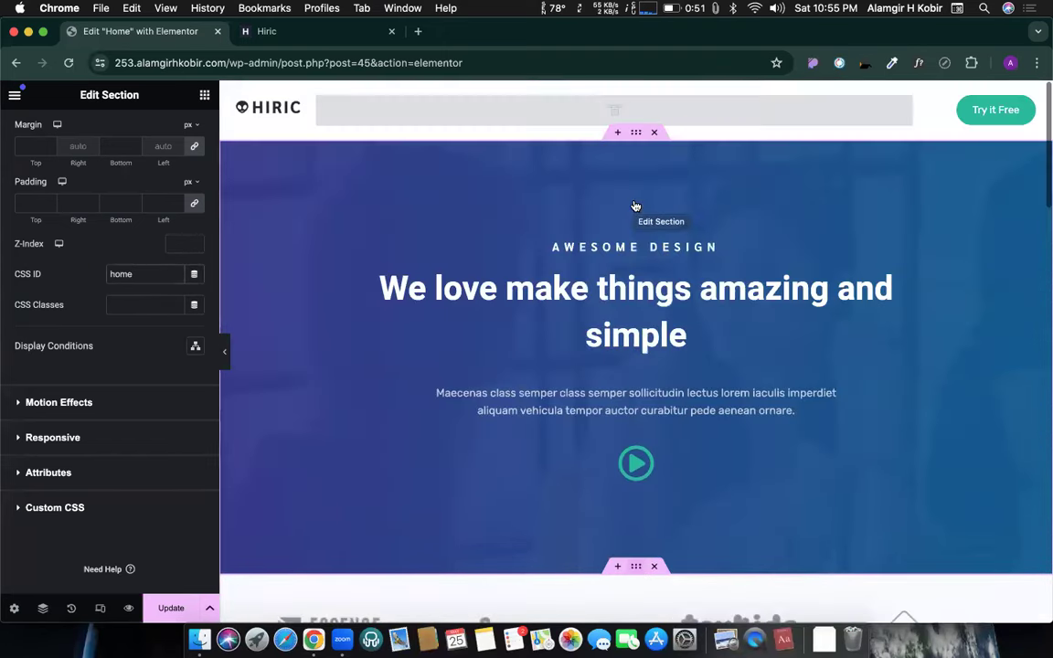
scroll(656, 311, down, 3)
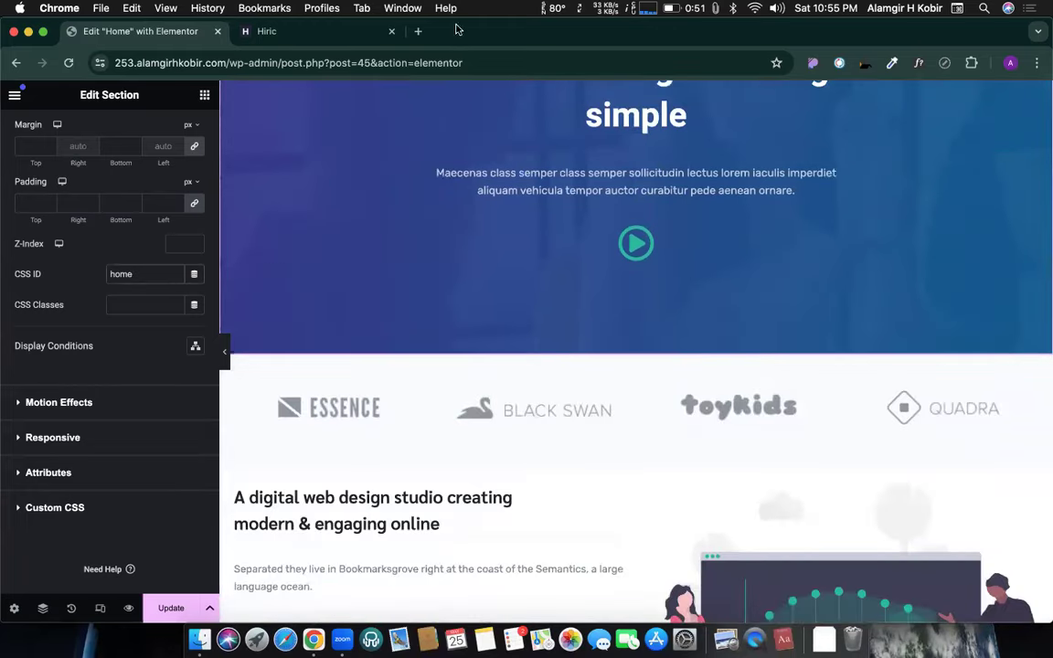
click(308, 37)
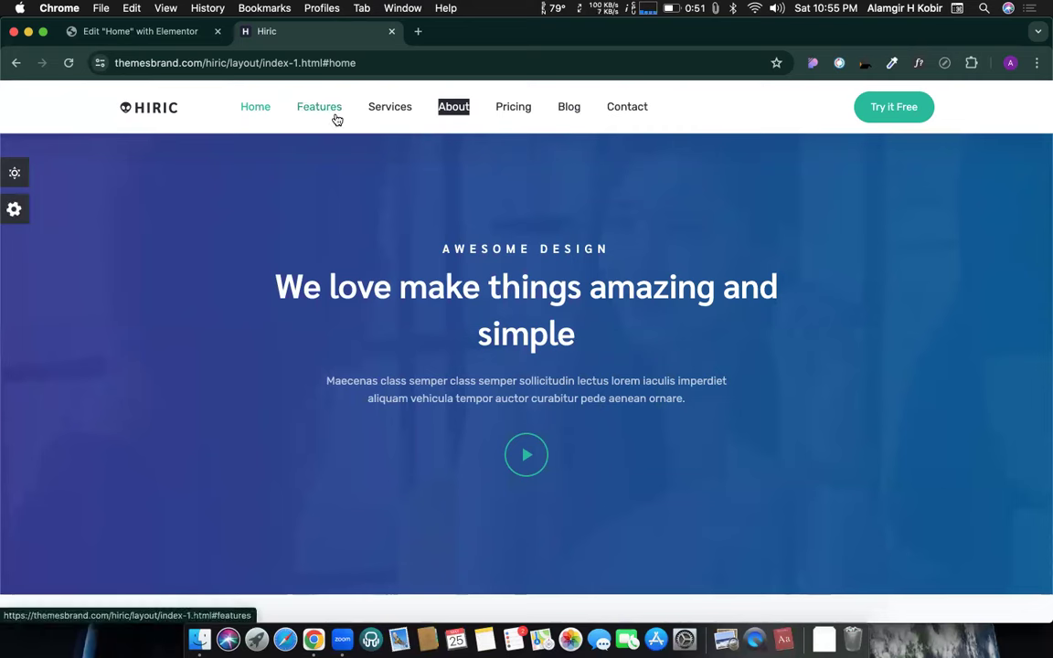
click(137, 33)
scroll(489, 322, down, 5)
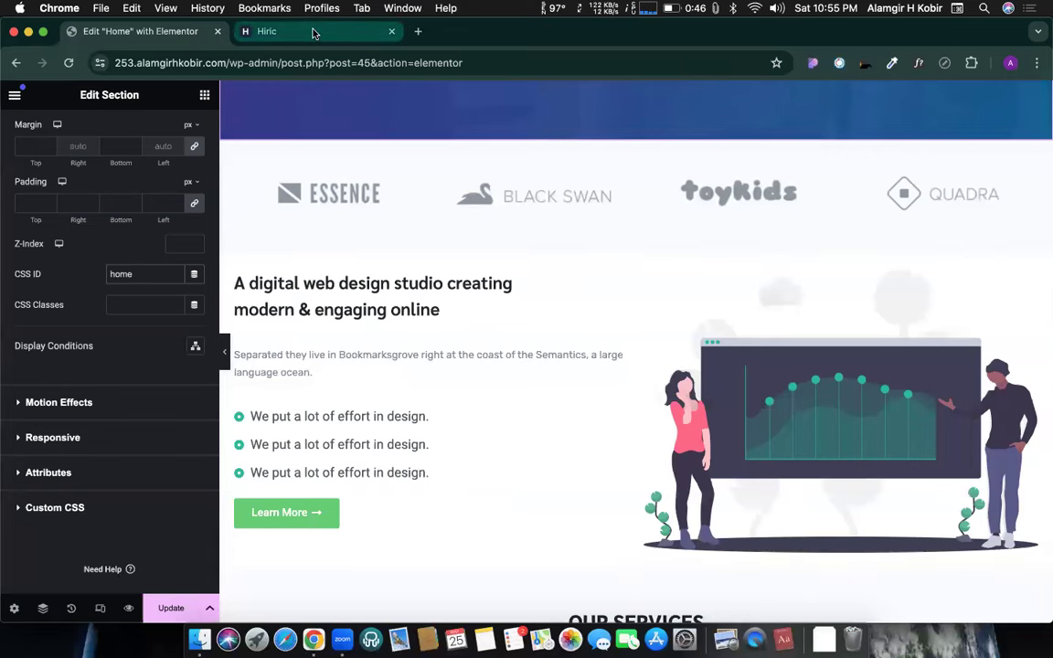
click(270, 31)
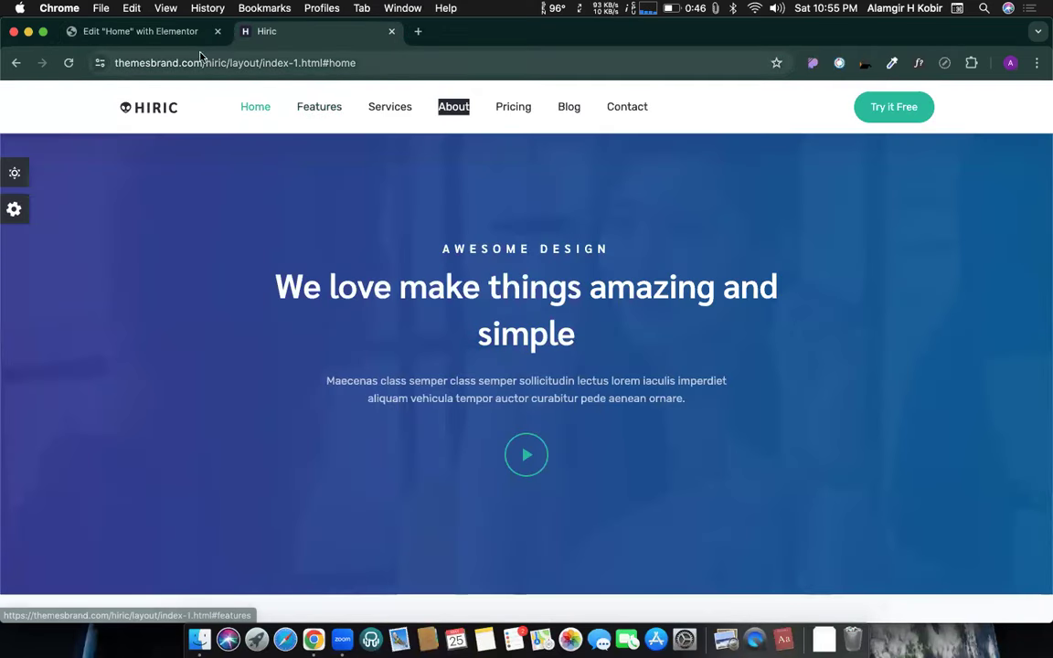
Back in the Elementor editor, set the CSS ID of the "A digital web design studio" section to "feature"
click(146, 31)
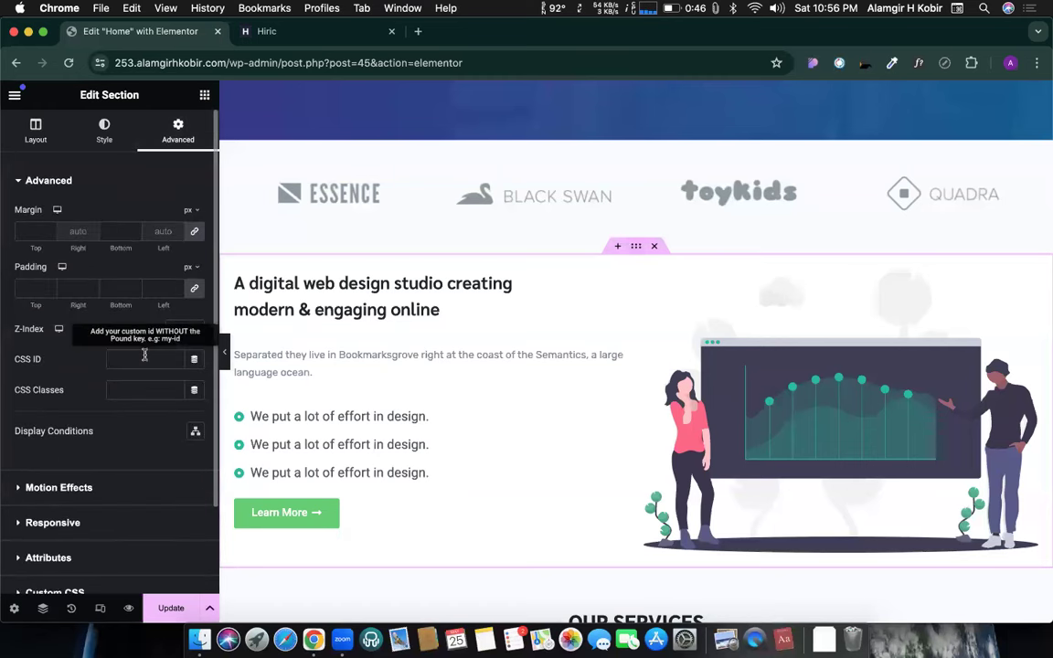
text(ture)
scroll(551, 414, down, 2)
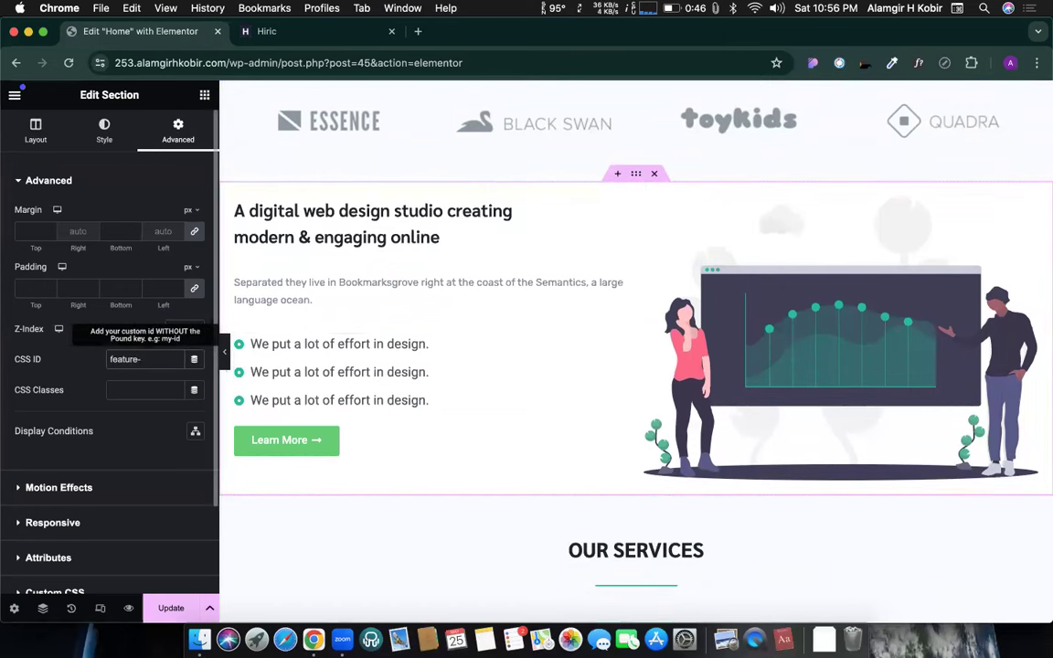
text(-dskvn)
key(BackSpace)
key(BackSpace)
key(BackSpace)
key(BackSpace)
key(BackSpace)
key(BackSpace)
scroll(564, 537, down, 6)
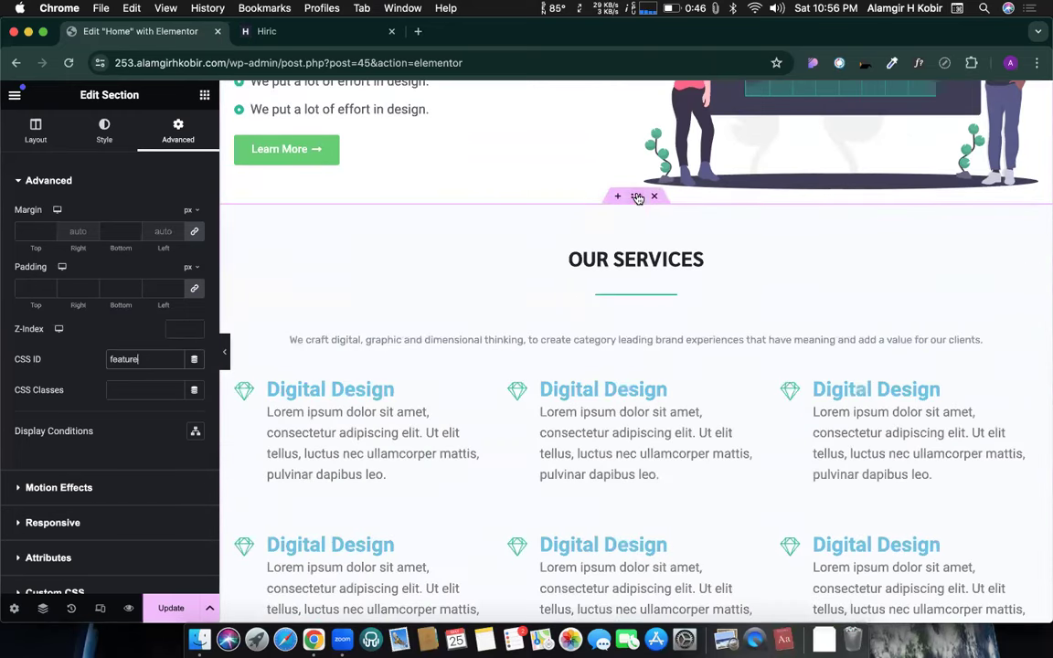
Set the CSS ID of the "Our Services" section to "Services"
click(635, 195)
click(178, 131)
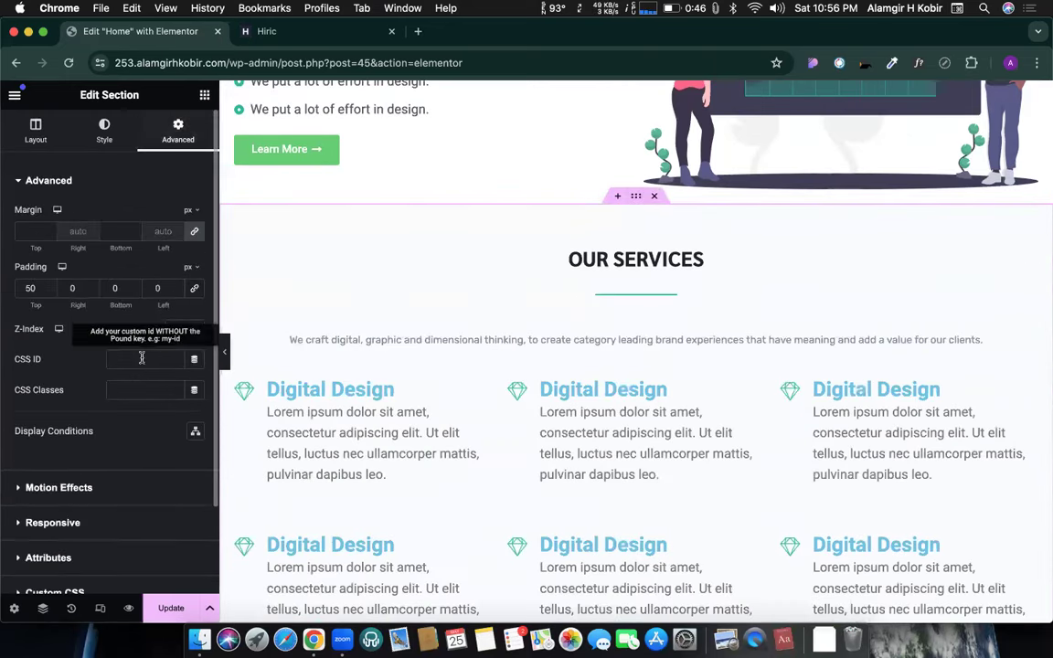
text(s)
key(BackSpace)
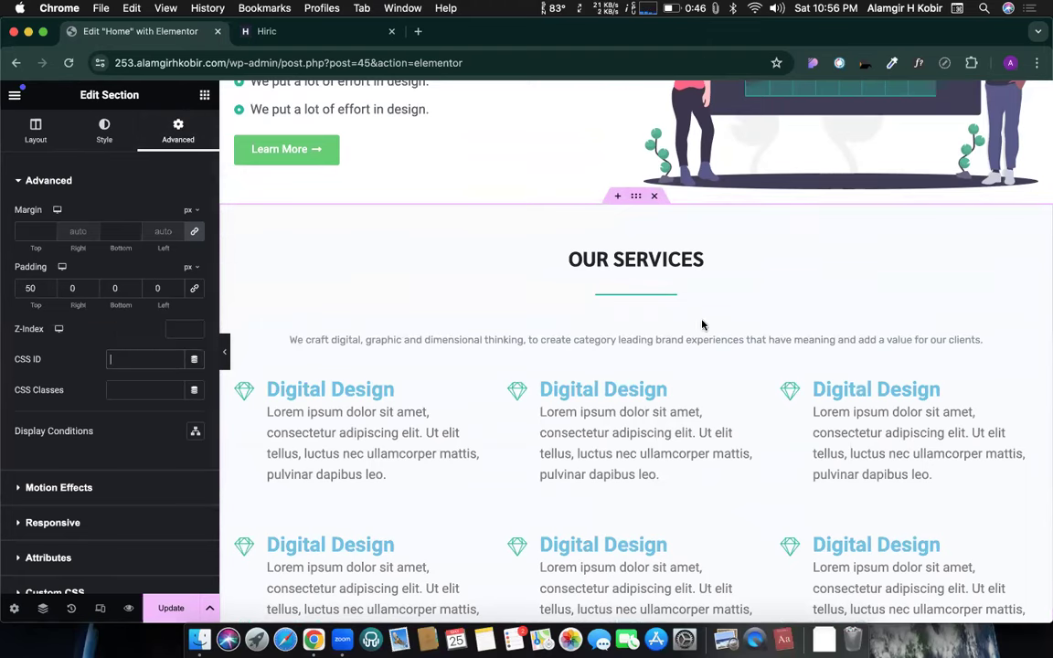
scroll(685, 384, down, 2)
scroll(685, 380, up, 3)
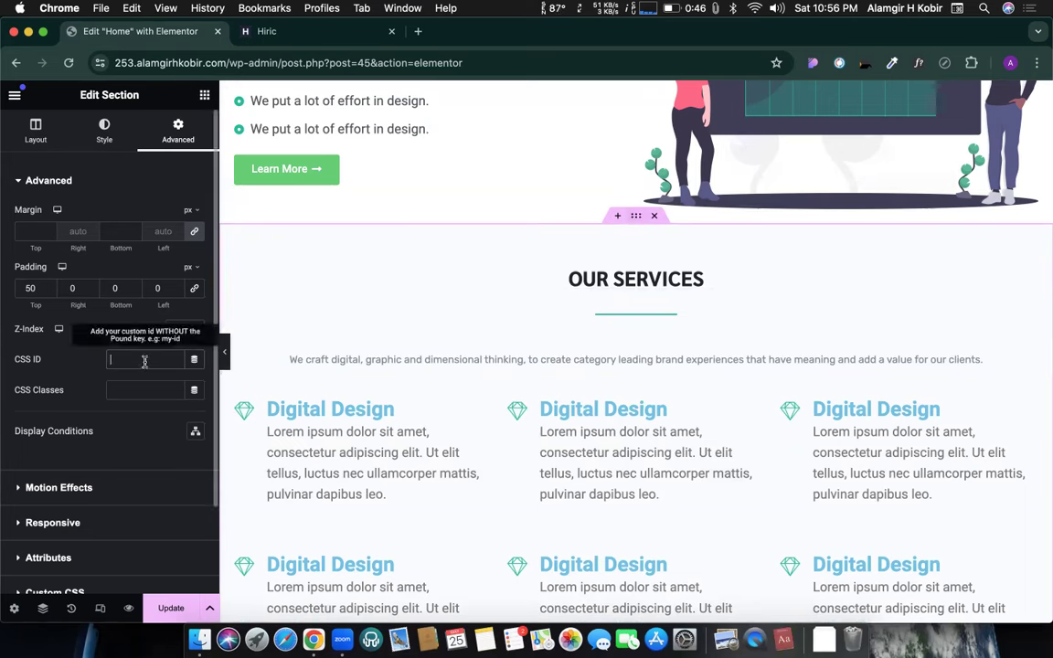
text(Services)
click(206, 95)
Set the CSS ID of the section with the "About Heading Text Here" heading to "about"
scroll(560, 370, down, 10)
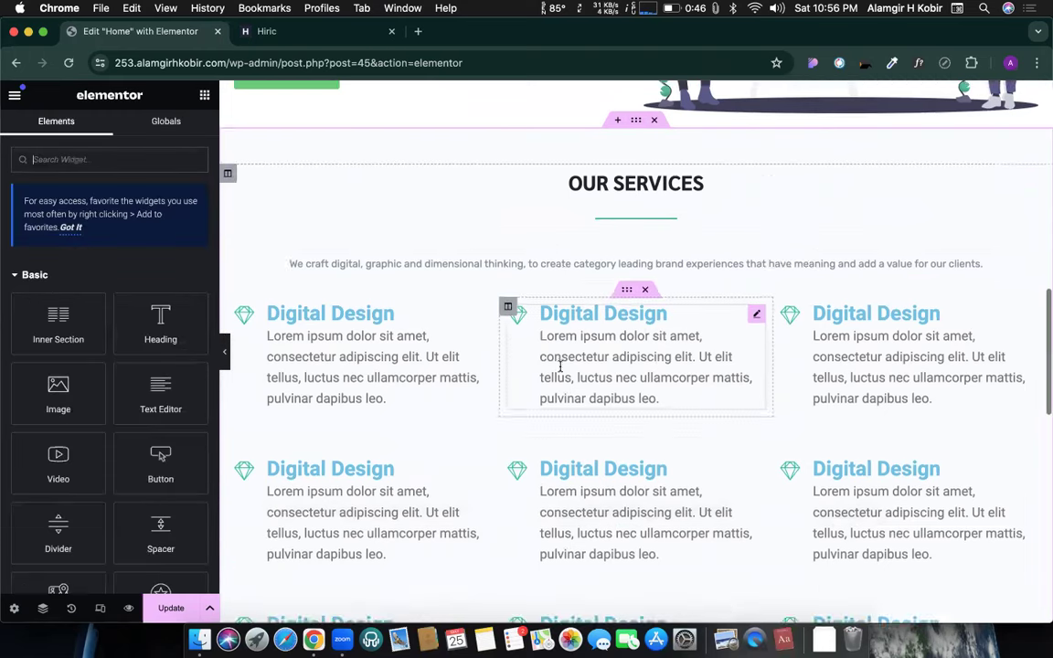
scroll(560, 370, down, 4)
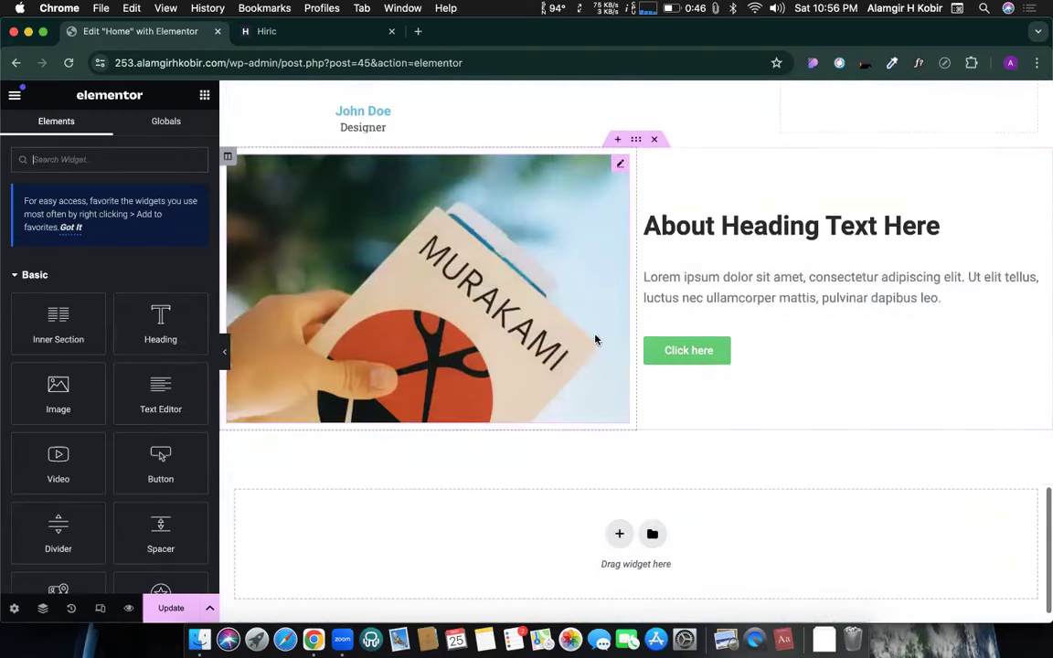
click(375, 160)
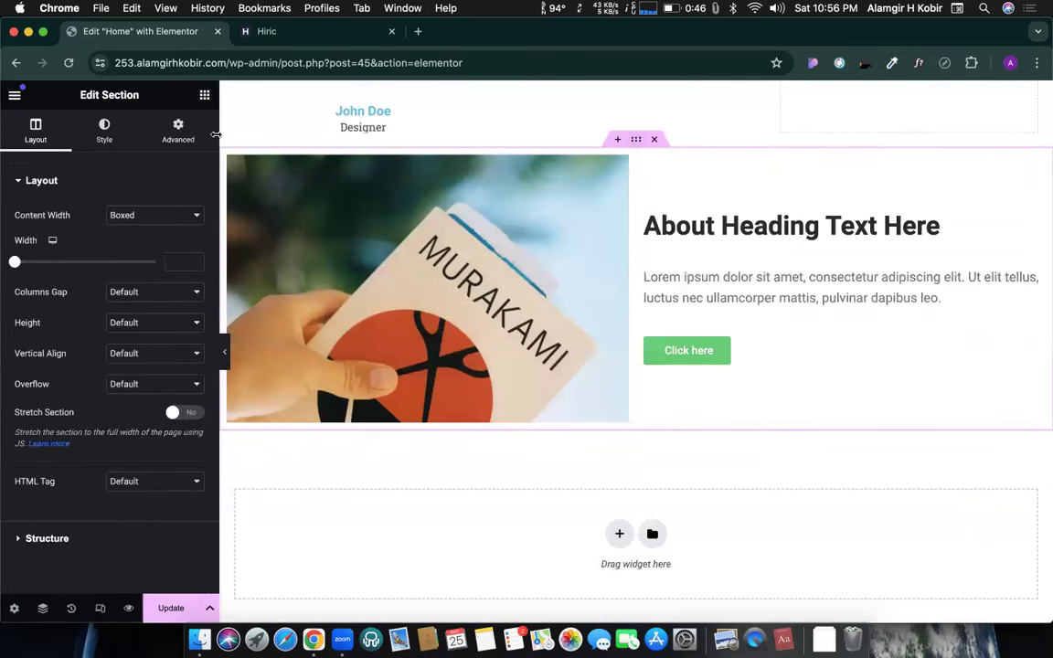
click(177, 130)
click(146, 360)
text(about)
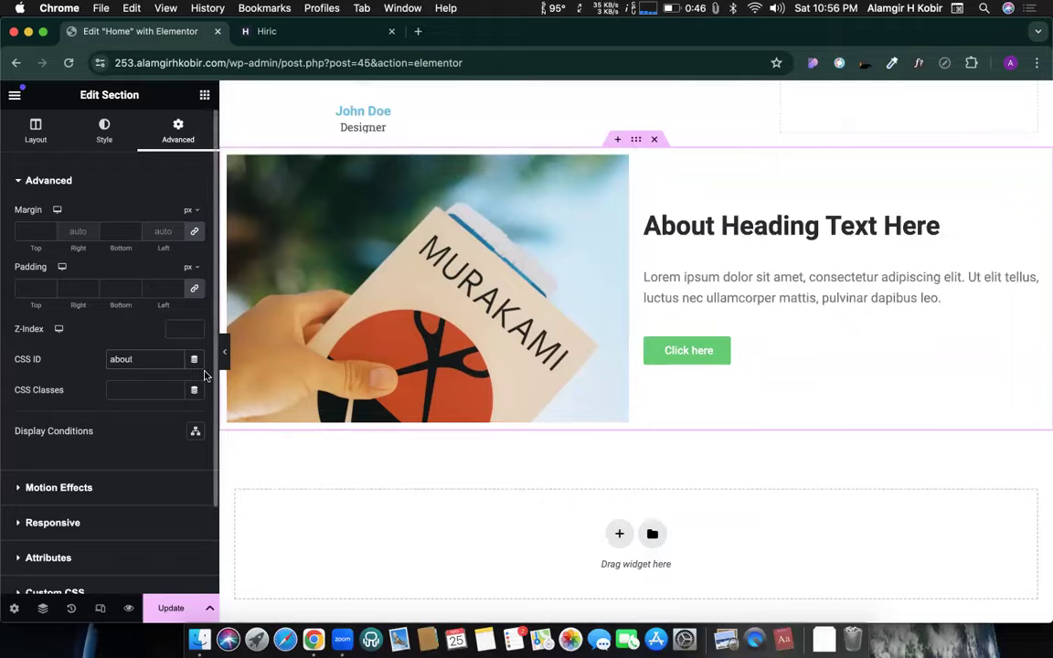
Save the Home page with its new section IDs
scroll(309, 412, down, 6)
scroll(309, 412, up, 10)
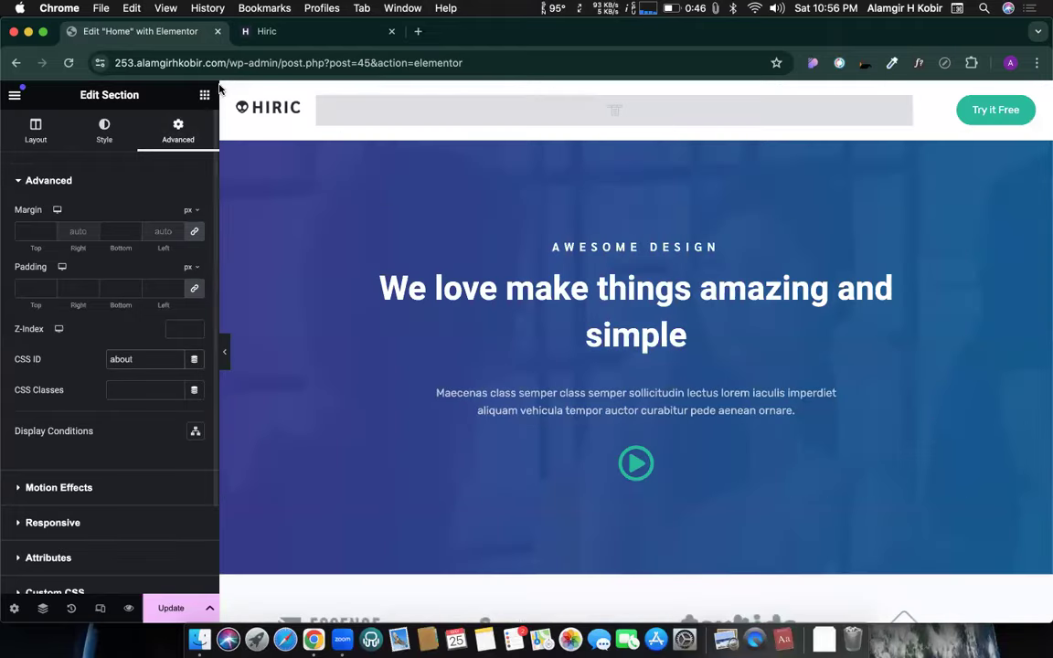
click(205, 95)
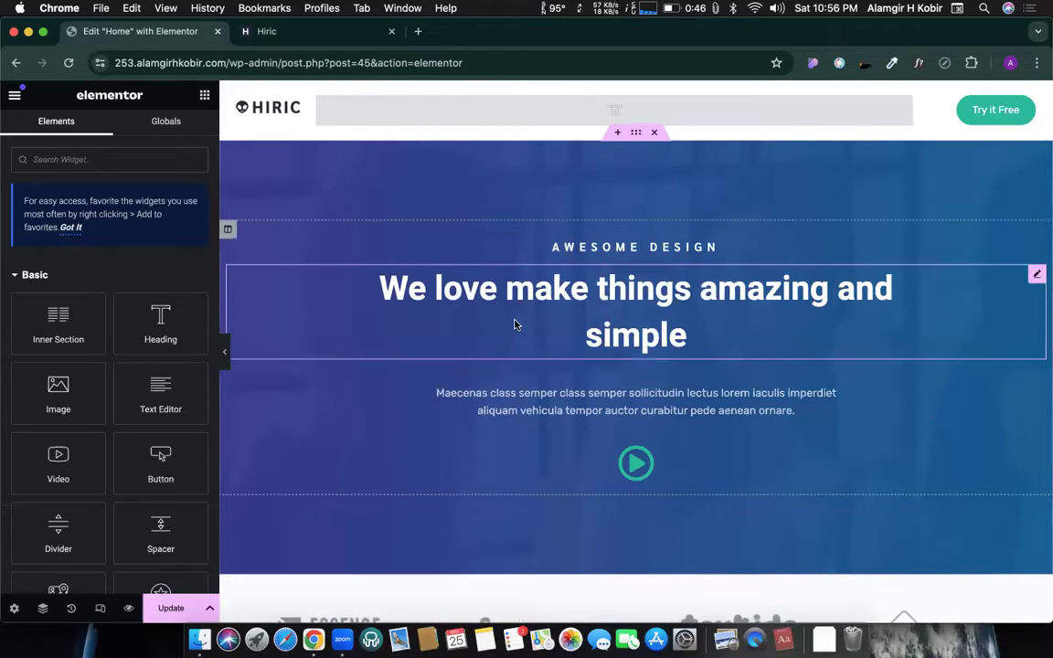
scroll(514, 324, down, 5)
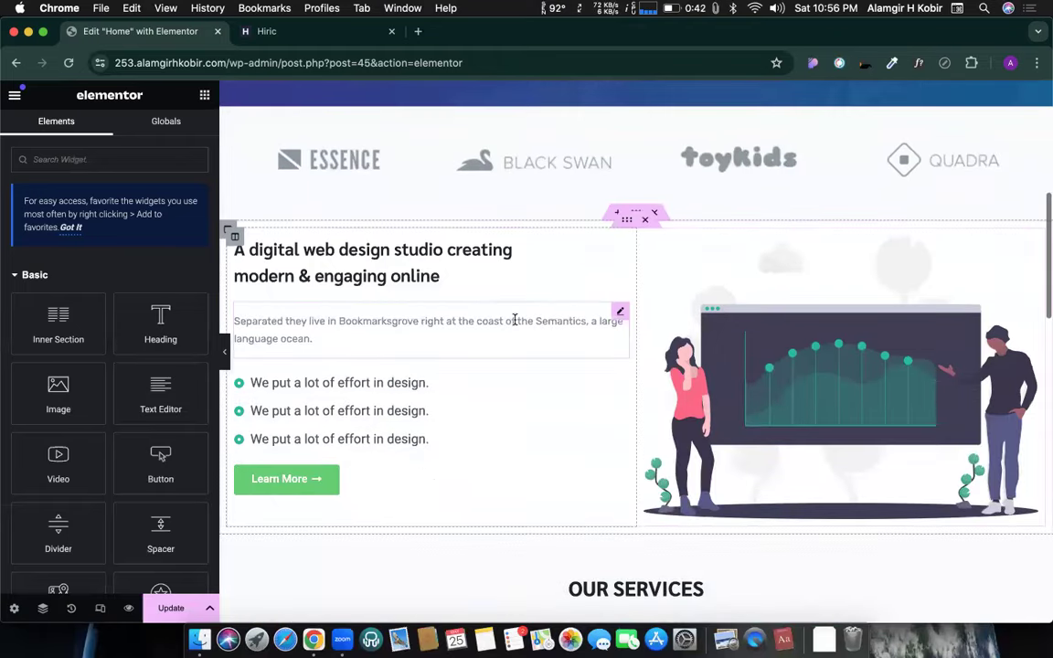
click(166, 609)
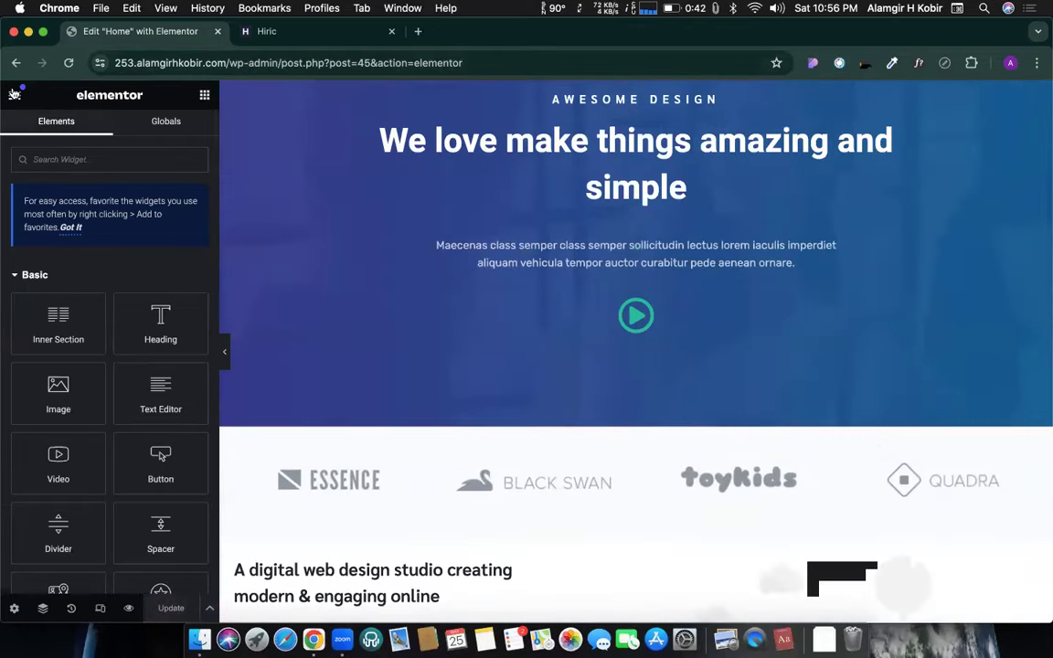
View the published Home page and go from it to the WordPress admin area
click(15, 94)
click(54, 387)
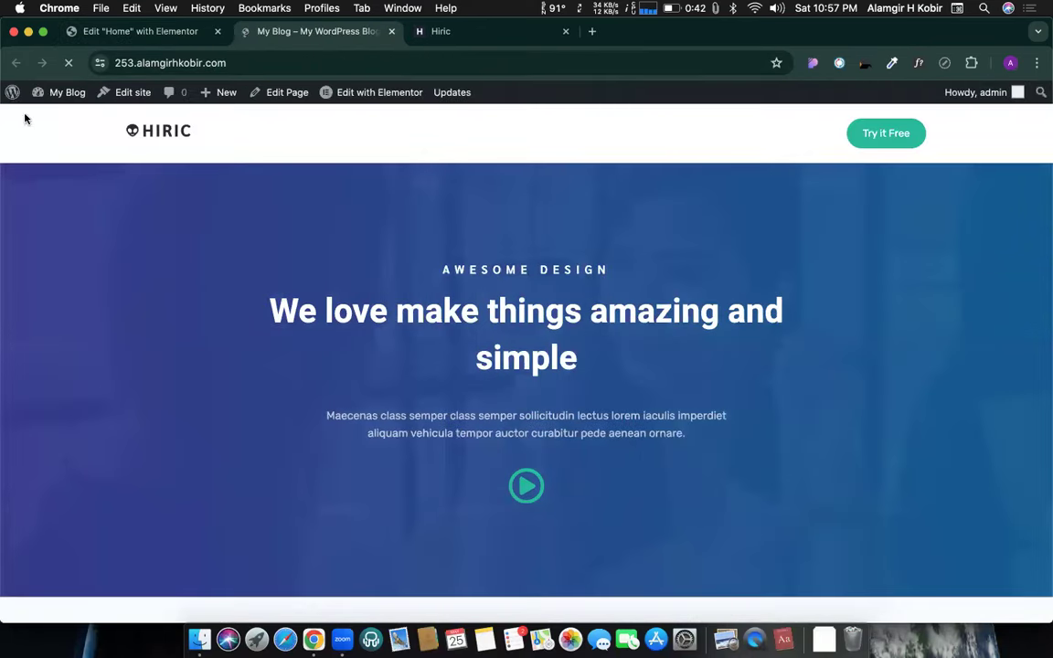
mouse_move(13, 94)
click(37, 112)
scroll(317, 274, down, 3)
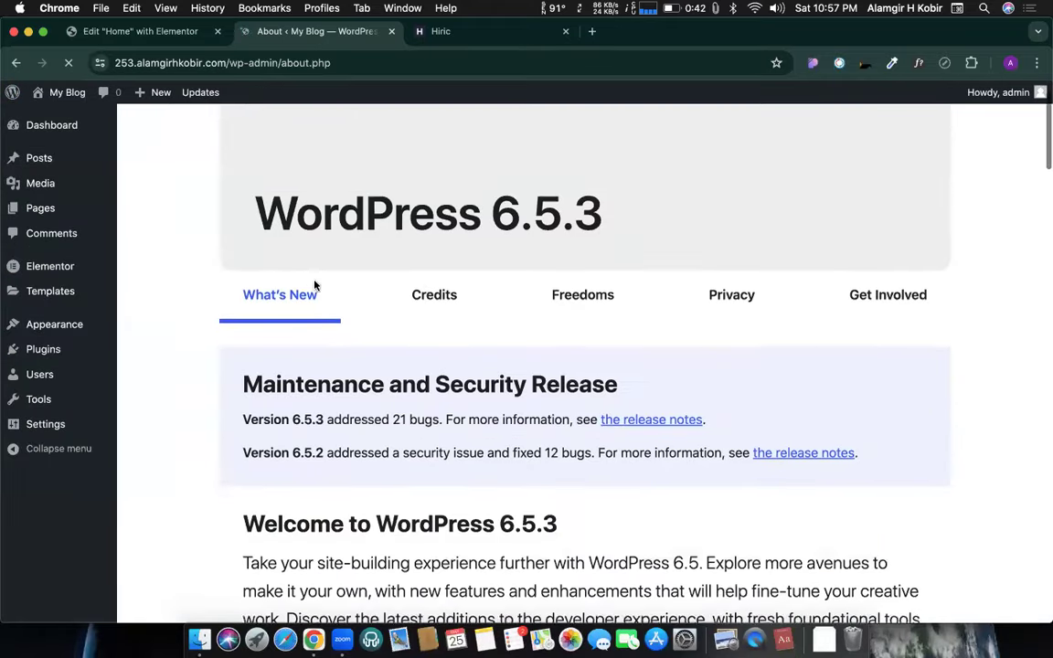
Get the Hello Elementor theme from the popular themes and activate it on the site
mouse_move(44, 325)
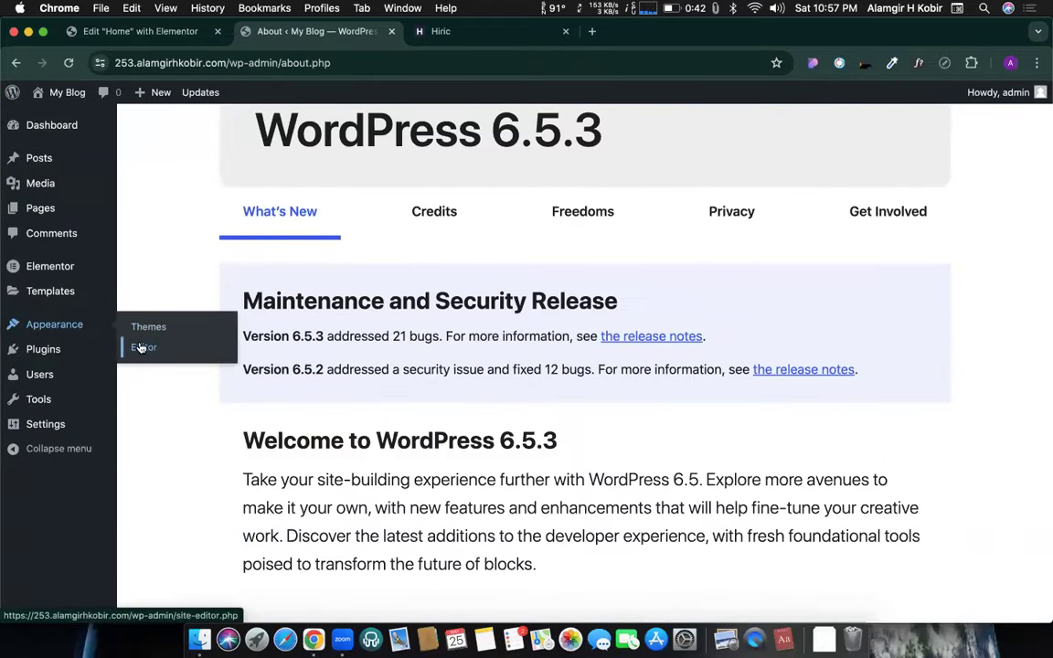
click(147, 327)
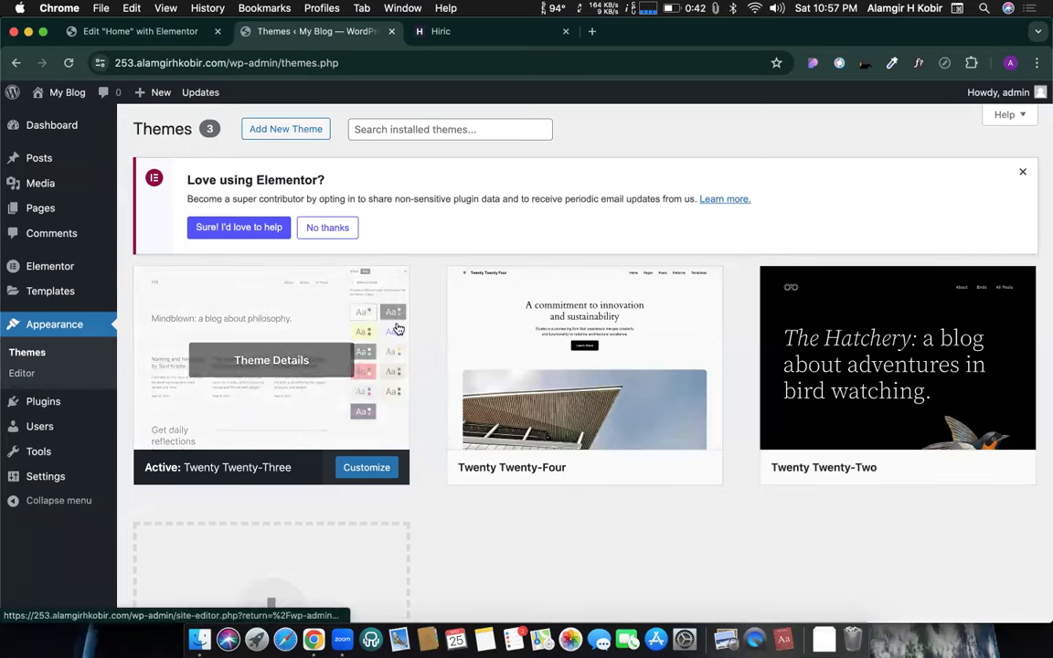
click(280, 134)
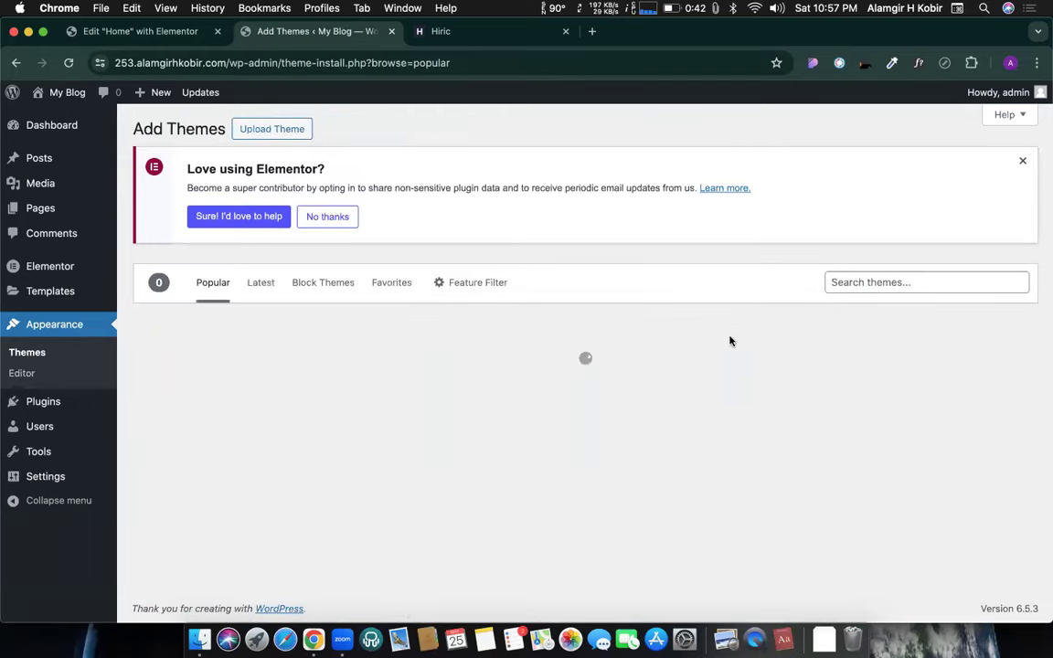
scroll(756, 307, down, 3)
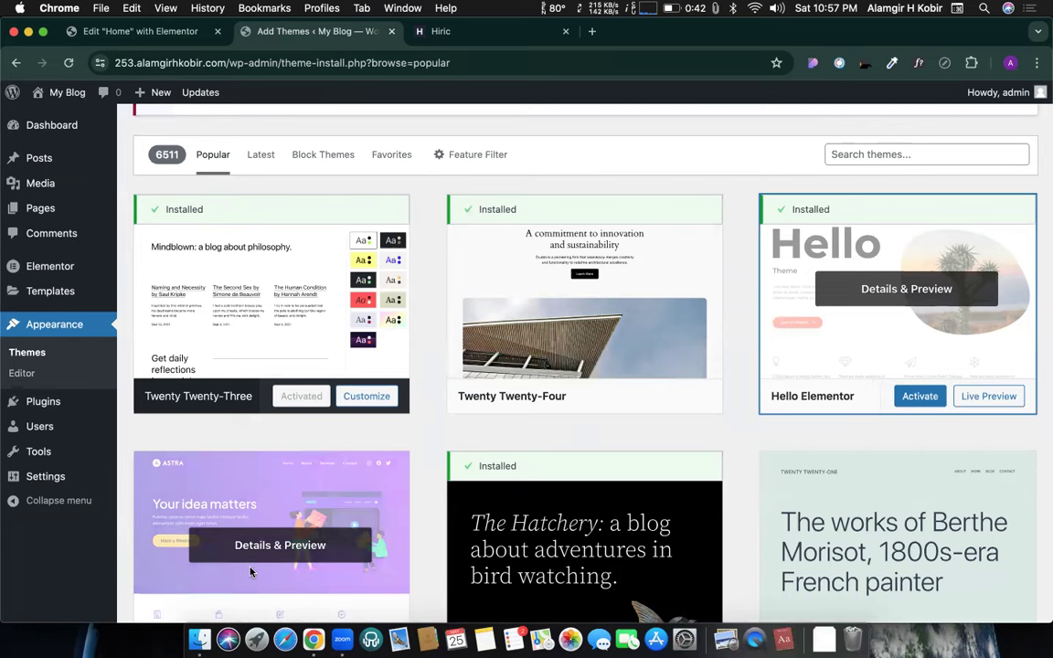
click(919, 395)
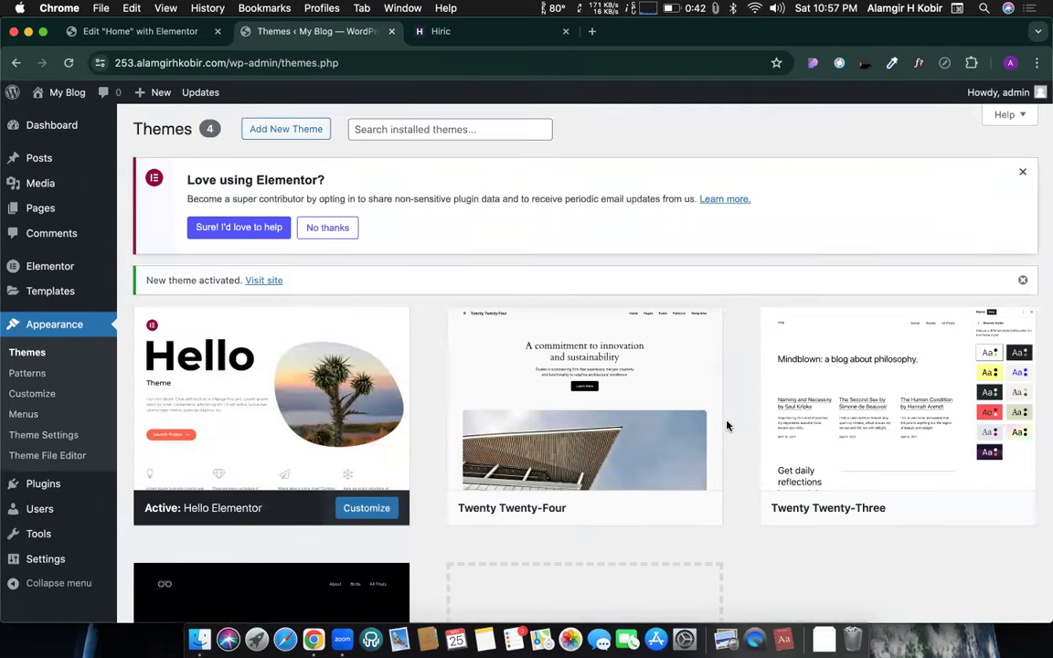
scroll(734, 523, down, 5)
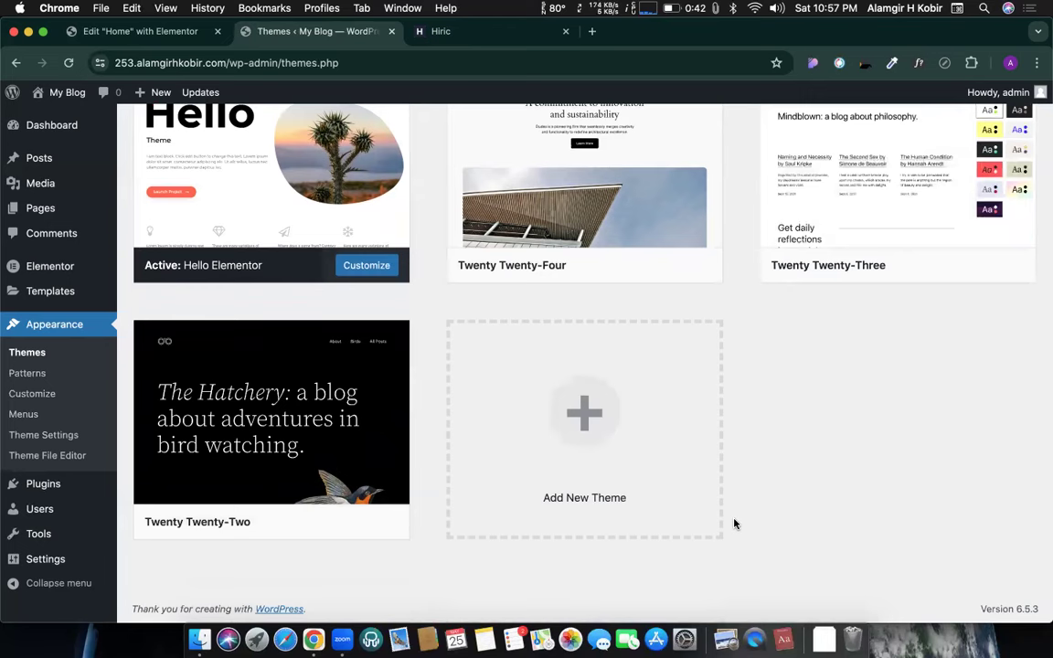
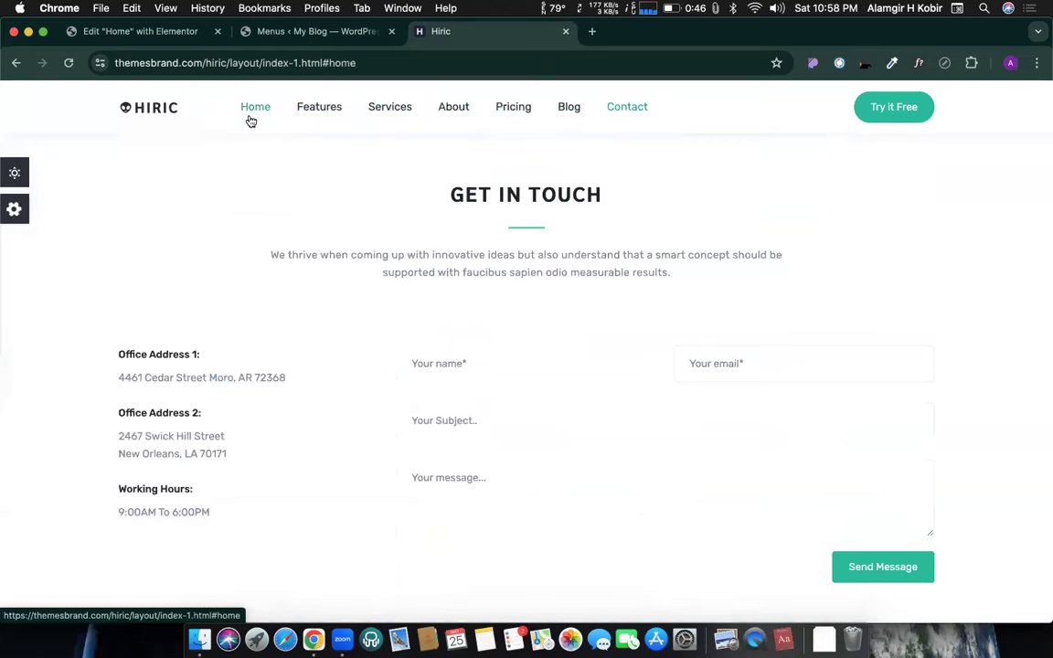
Examine where Hiric's Home link leads and compare it with the hero section of the Elementor Home page
scroll(253, 112, up, 10)
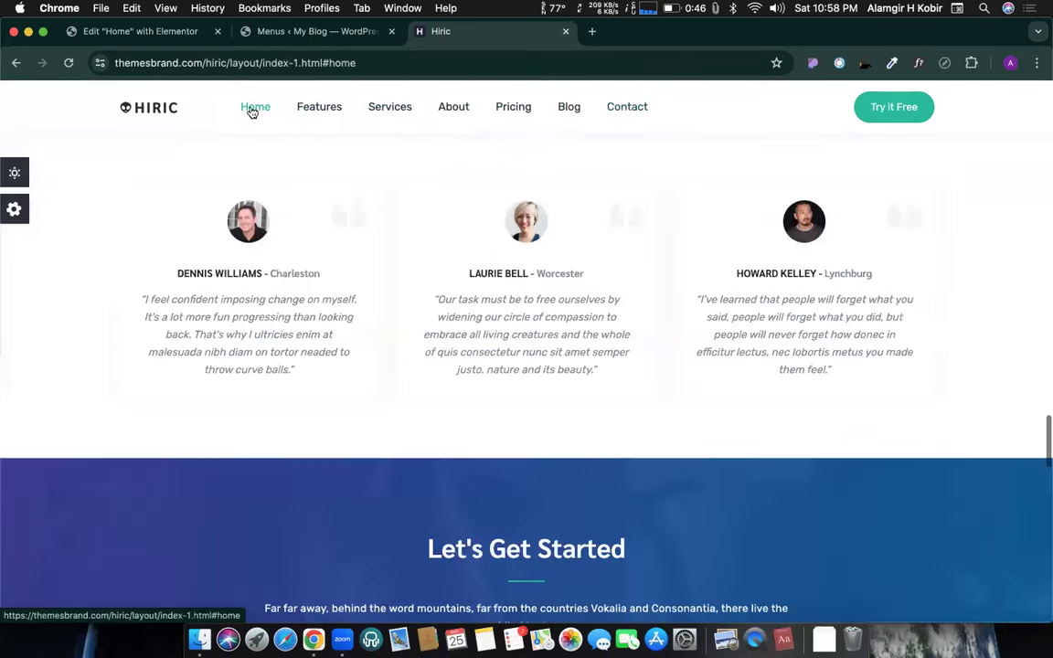
scroll(252, 111, up, 5)
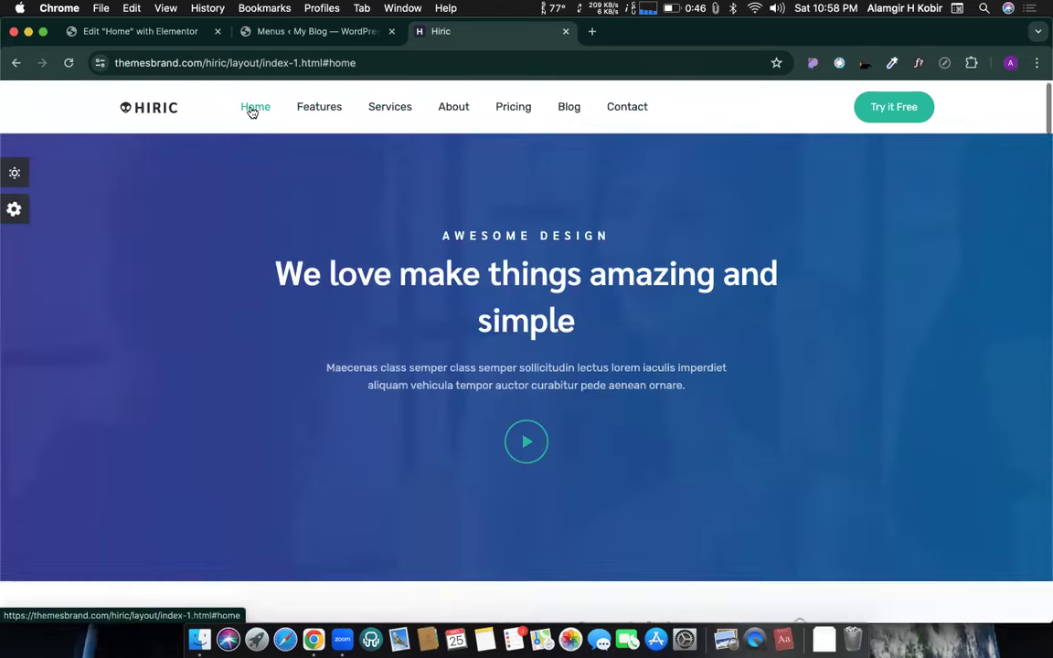
click(178, 35)
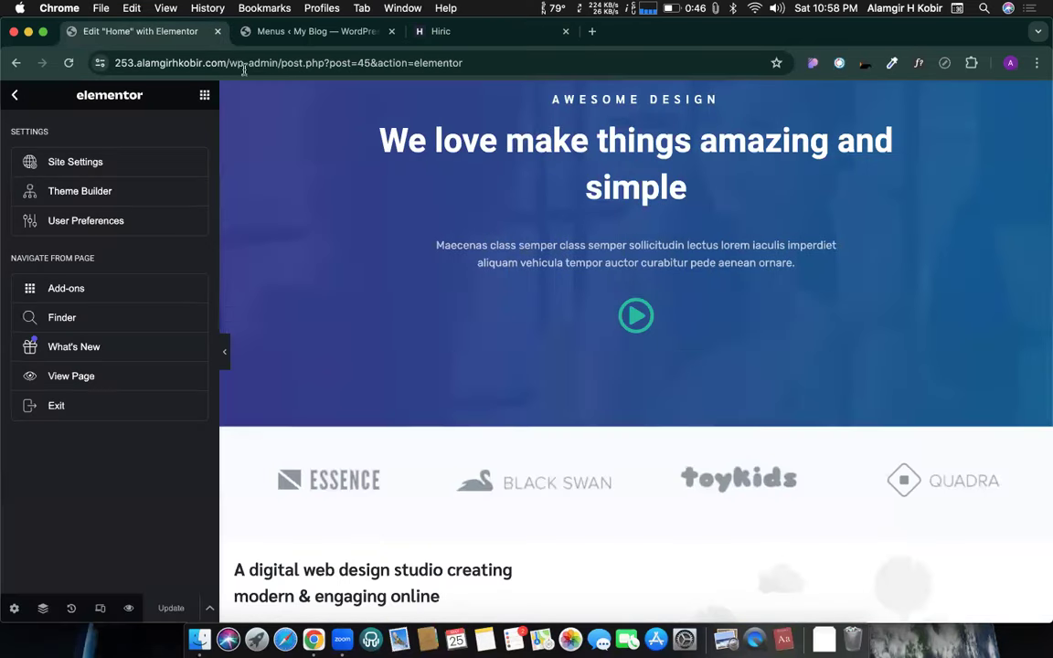
Fill in a new custom link for the "scrolling menu" with link text "Home" and URL "#home"
click(320, 27)
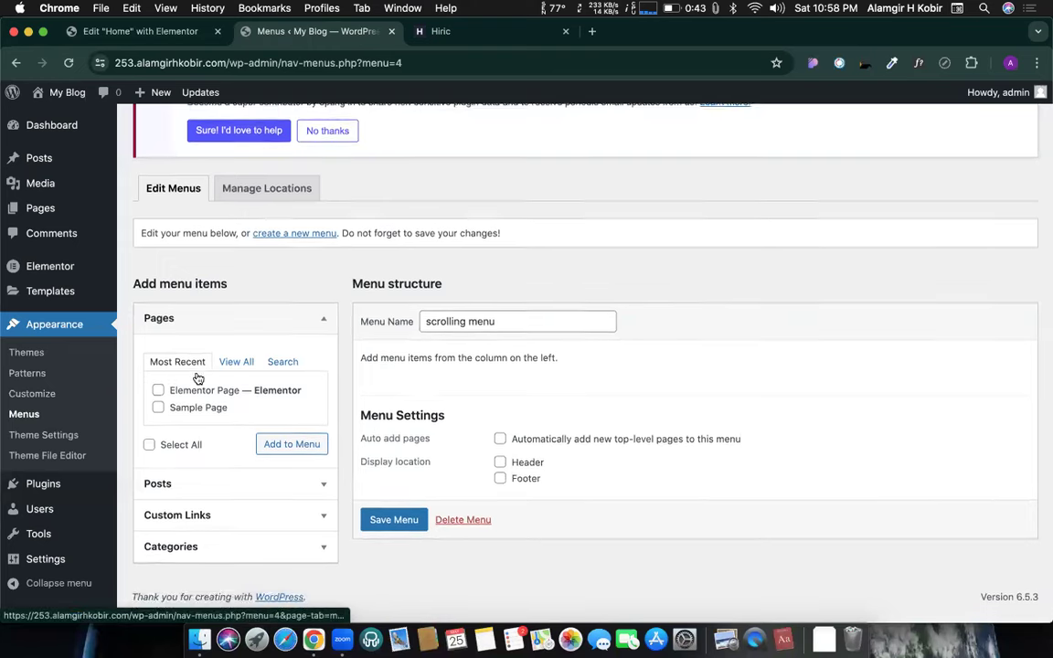
click(169, 527)
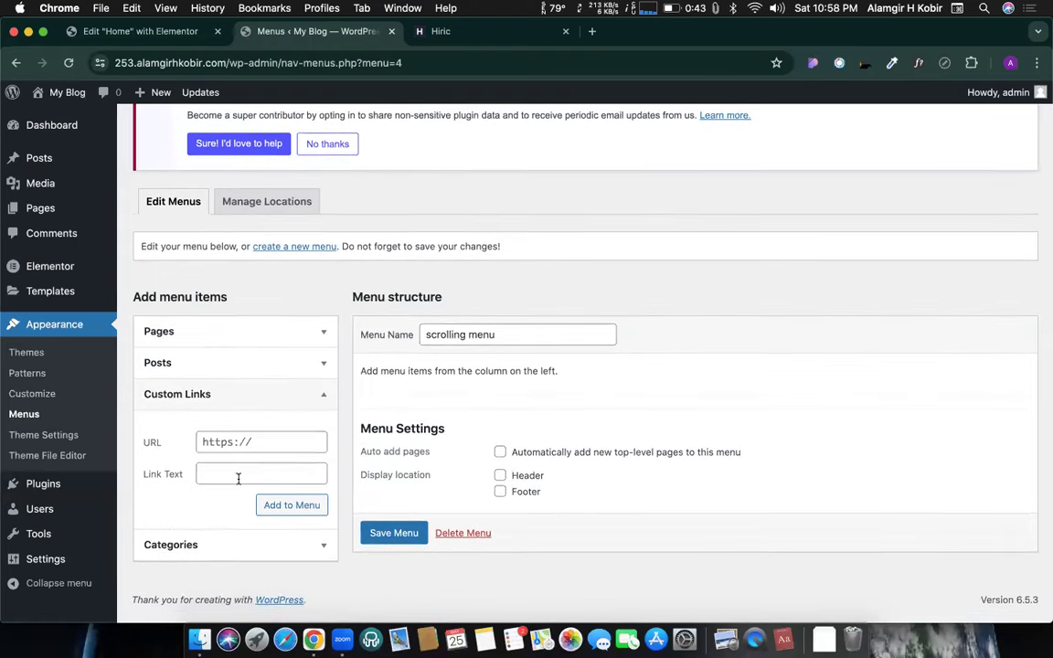
click(243, 483)
text(HOmome)
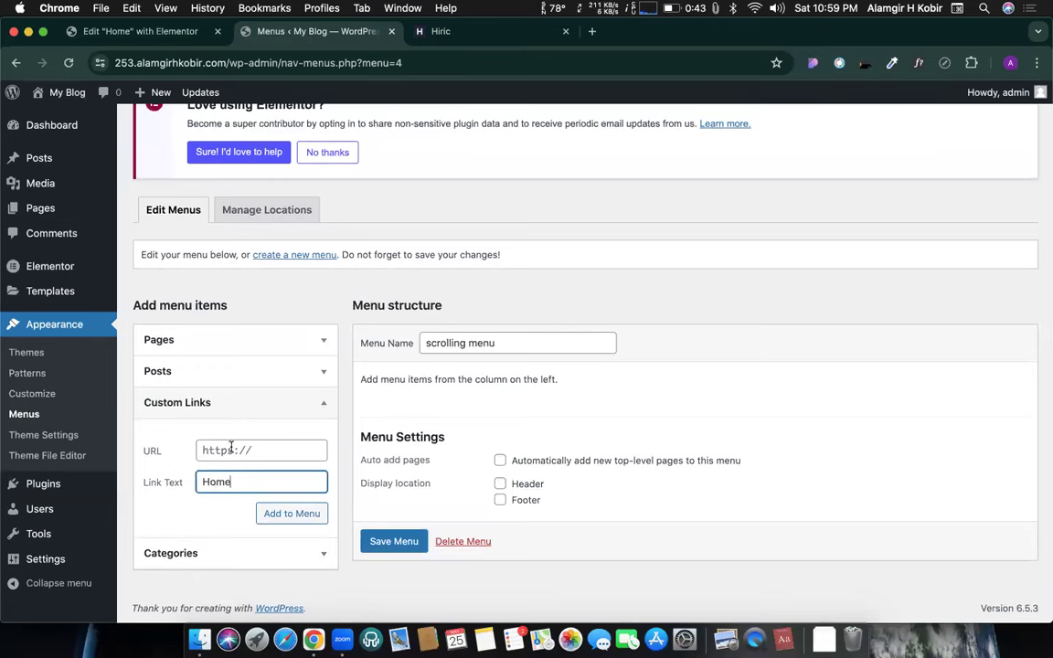
click(269, 447)
text(#)
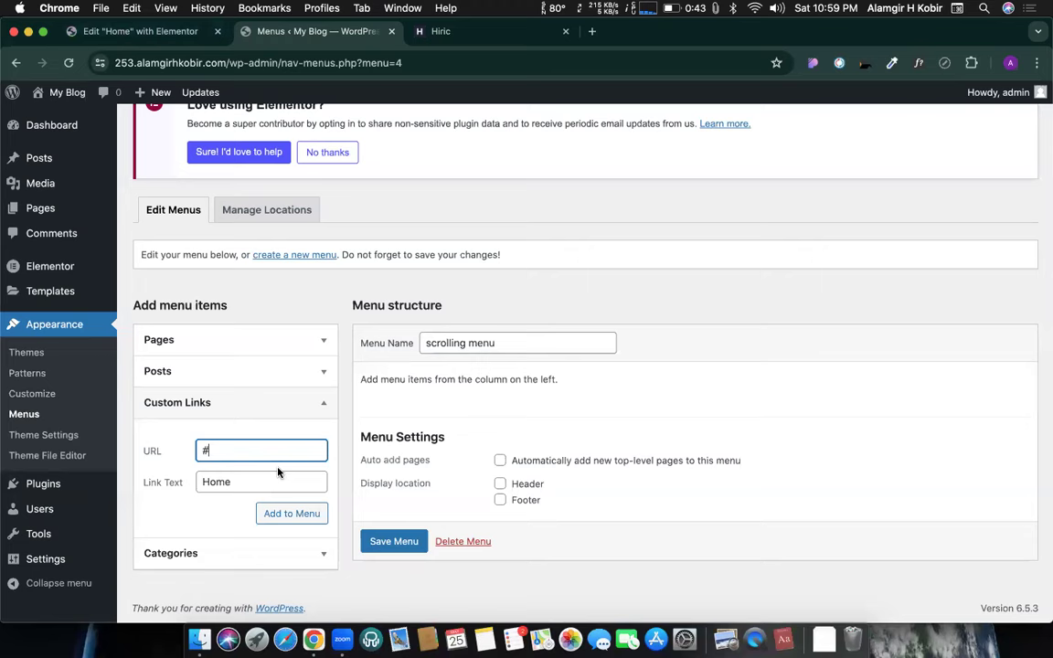
key(BackSpace)
text(iPhone)
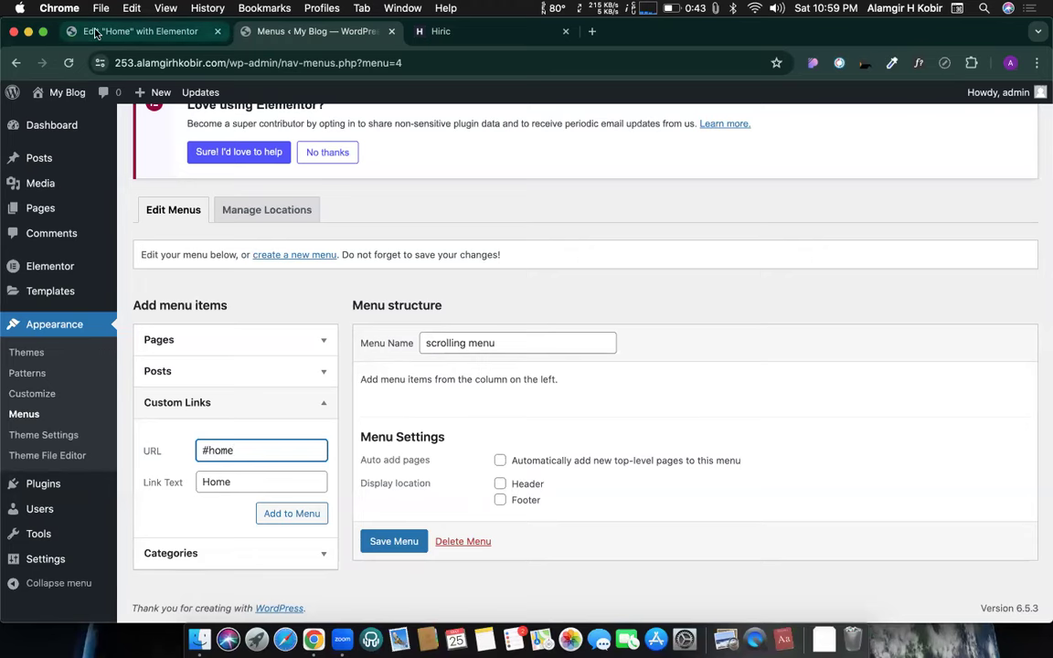
Check the hero section's CSS ID in Elementor against the link's URL and add the Home custom link to the menu
click(173, 33)
scroll(566, 183, up, 5)
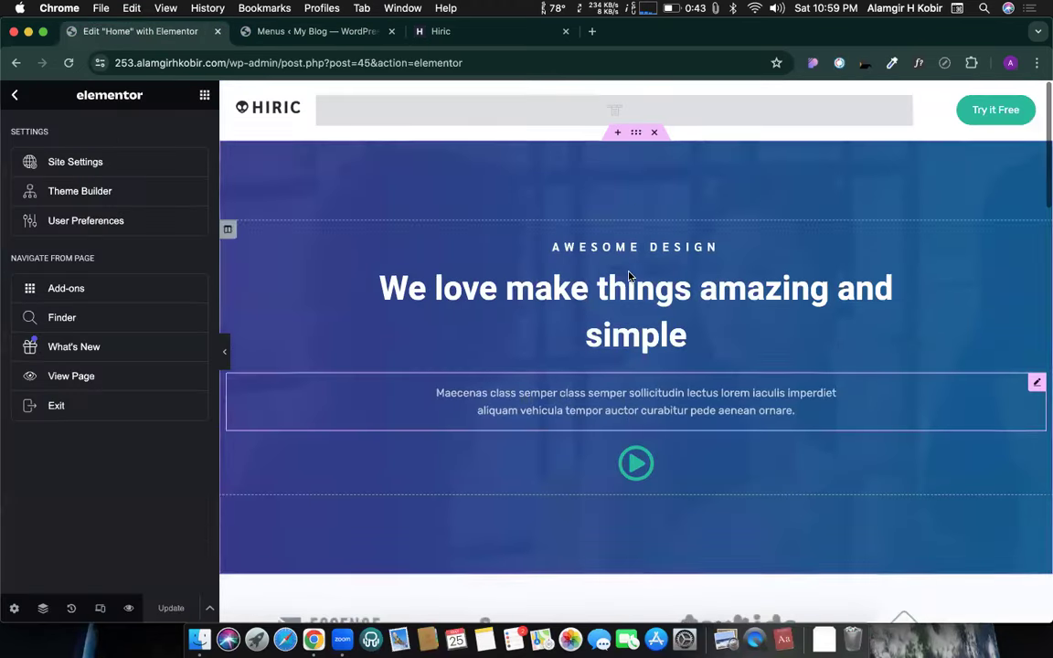
click(635, 132)
double_click(121, 359)
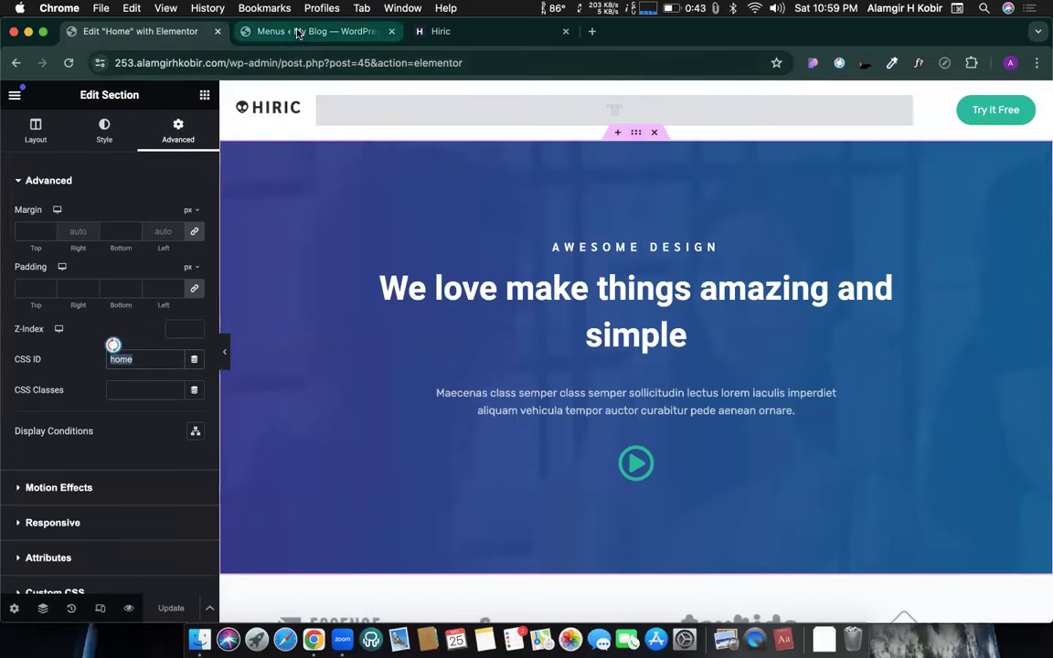
key(ctrl+Tab)
key(super+c)
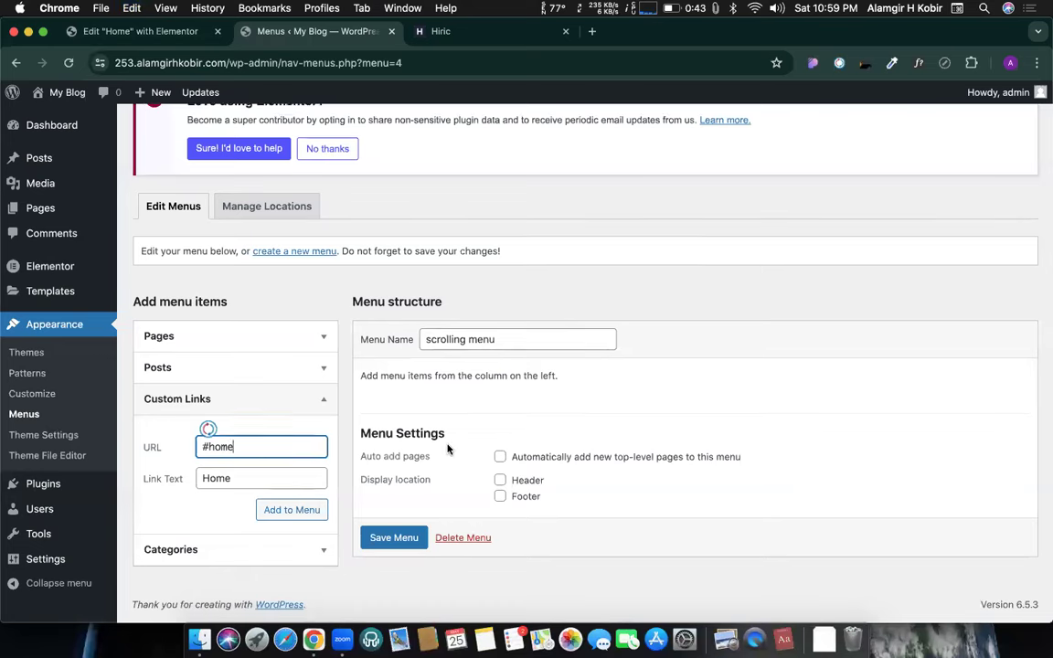
click(271, 515)
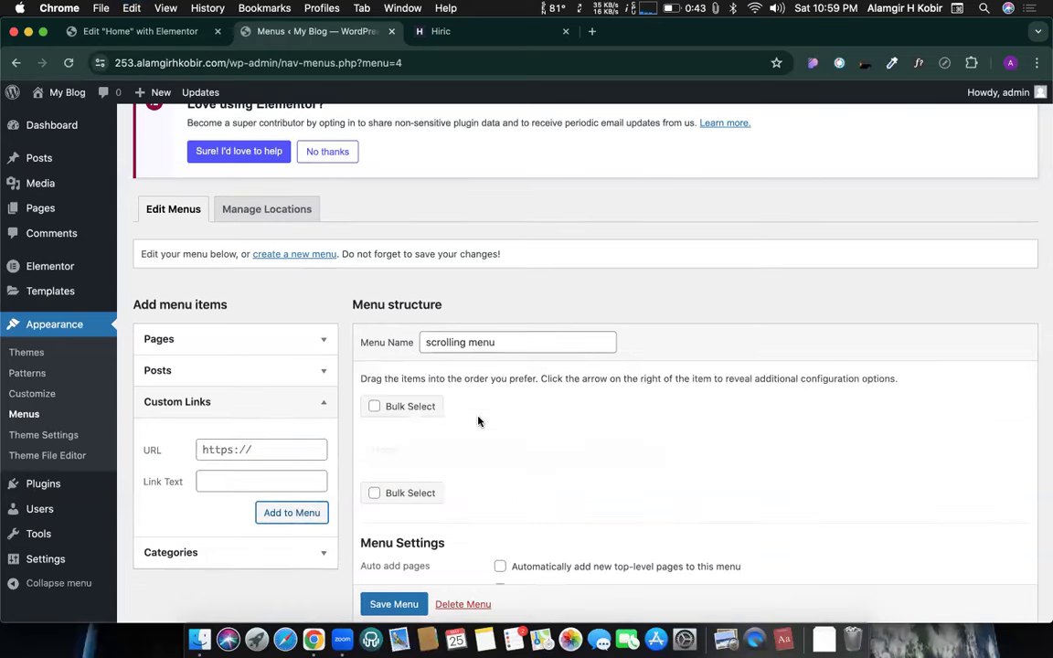
View the full list of site pages that can be added to the menu
scroll(215, 244, down, 3)
click(213, 241)
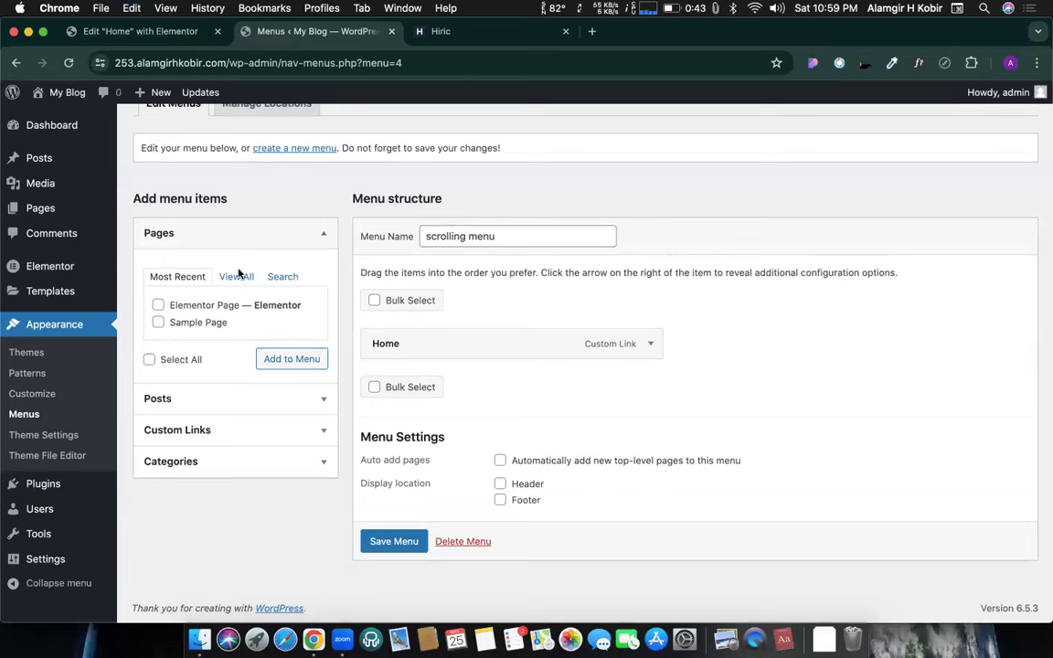
click(236, 276)
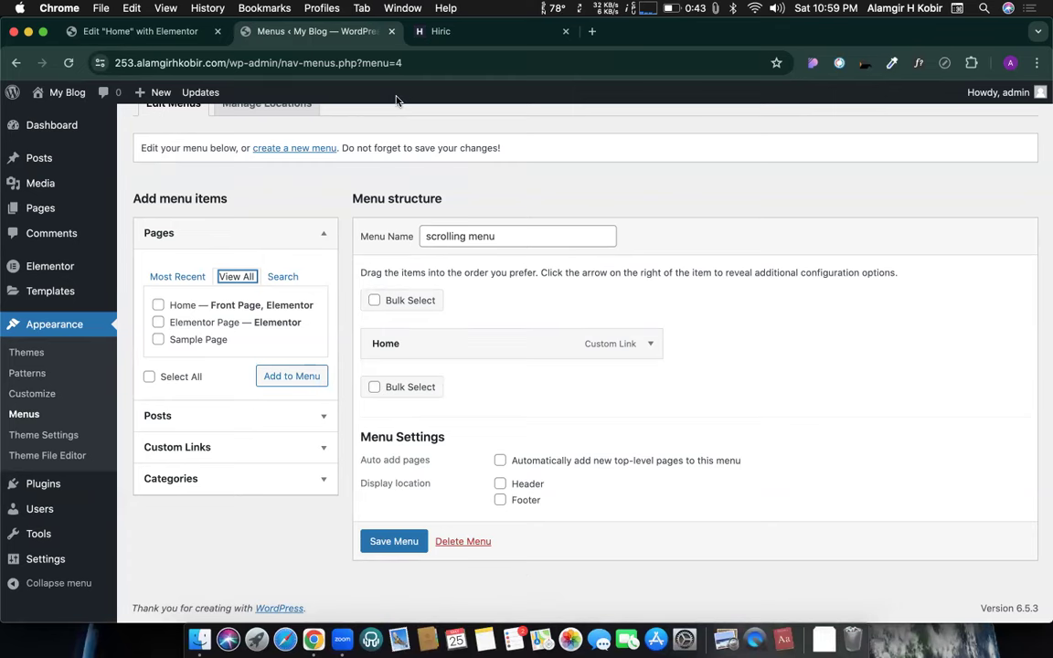
Copy the label "Features" from Hiric's navigation and enter it as the link text of a new custom link
click(196, 450)
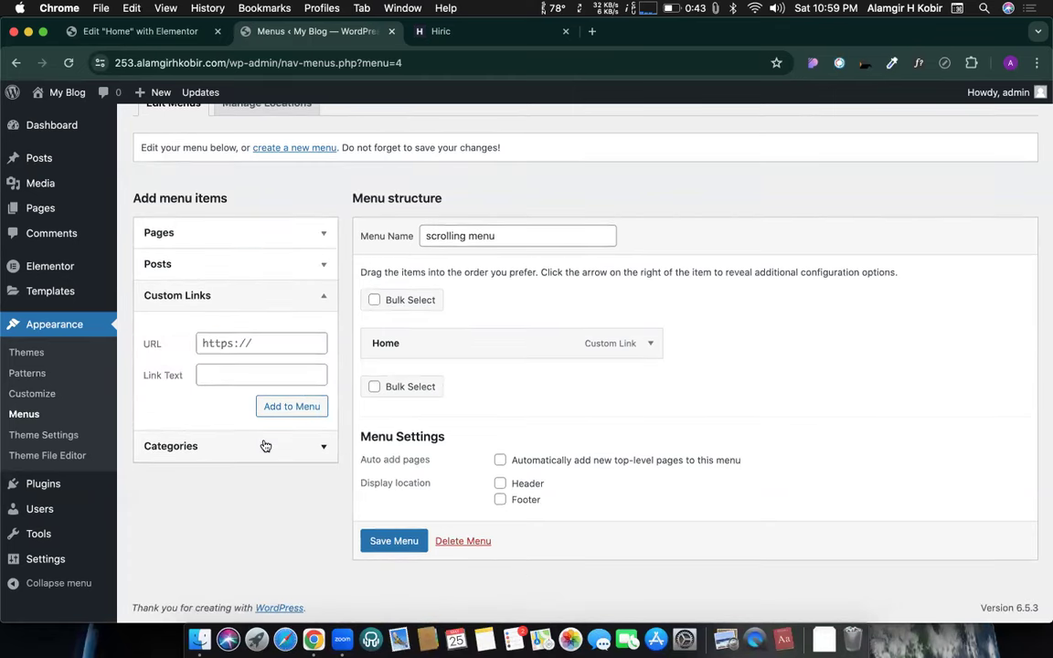
click(242, 376)
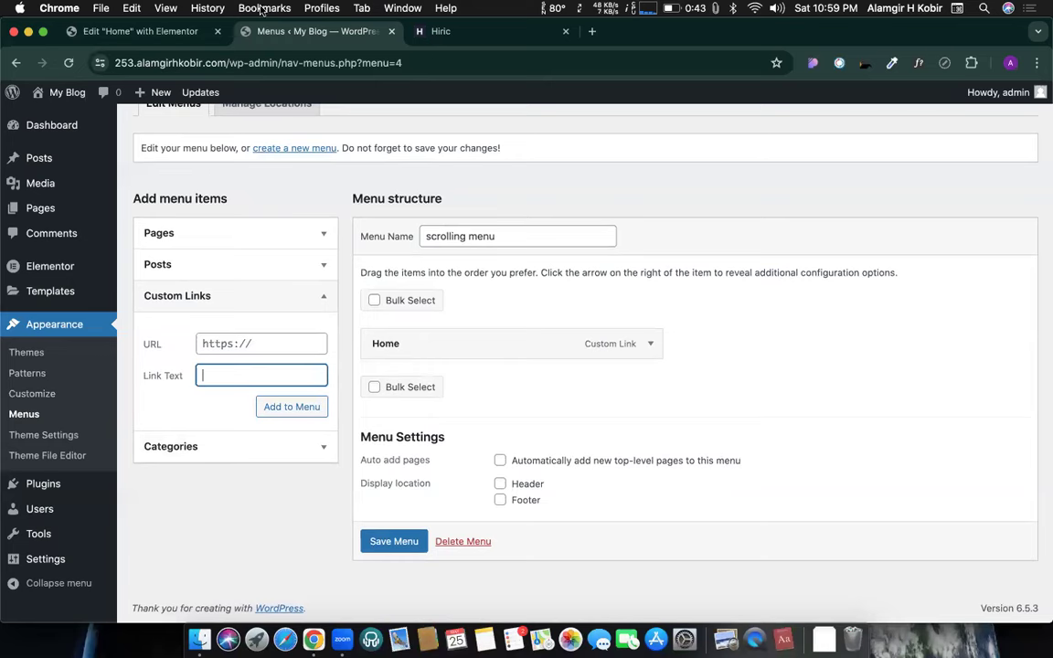
click(437, 31)
double_click(326, 109)
right_click(329, 110)
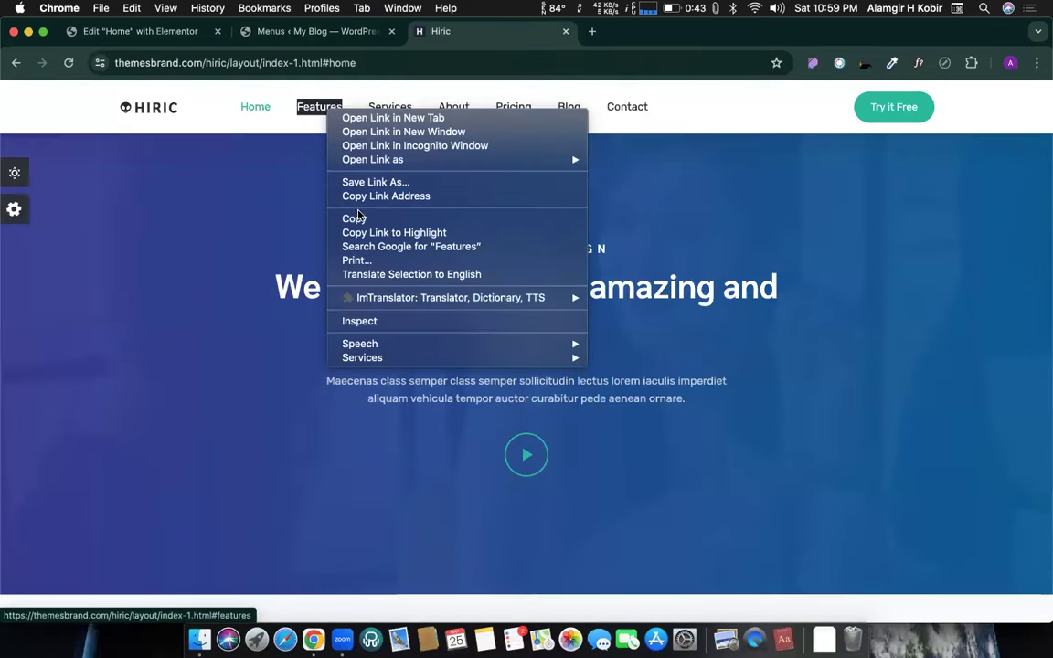
click(359, 219)
click(312, 31)
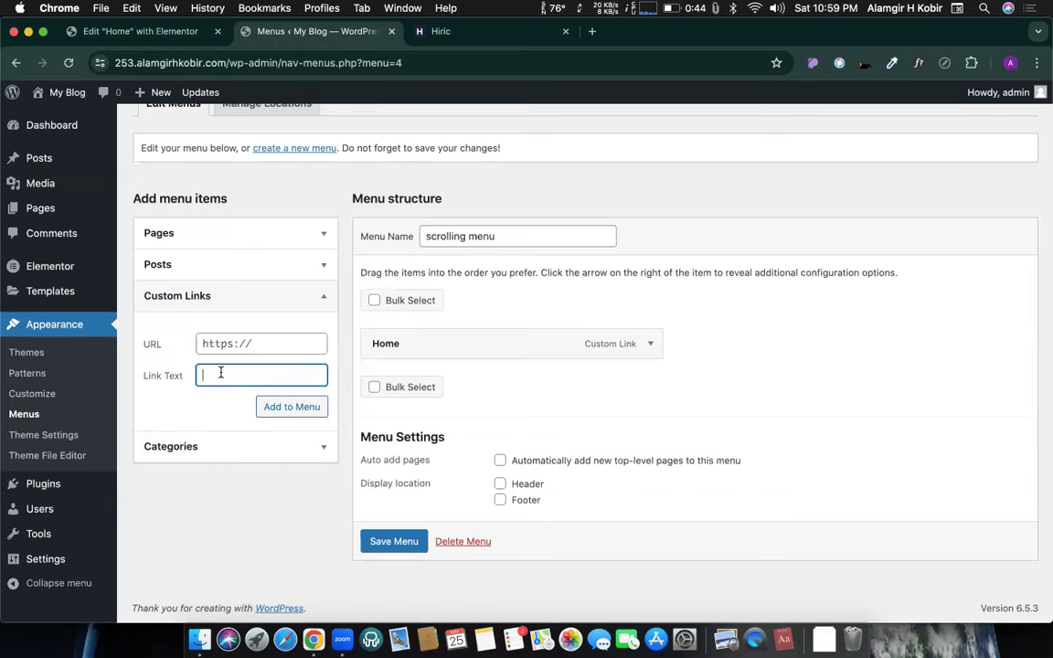
text(Features)
Set the Features custom link's URL to "#feature" and add the link to the menu
click(229, 342)
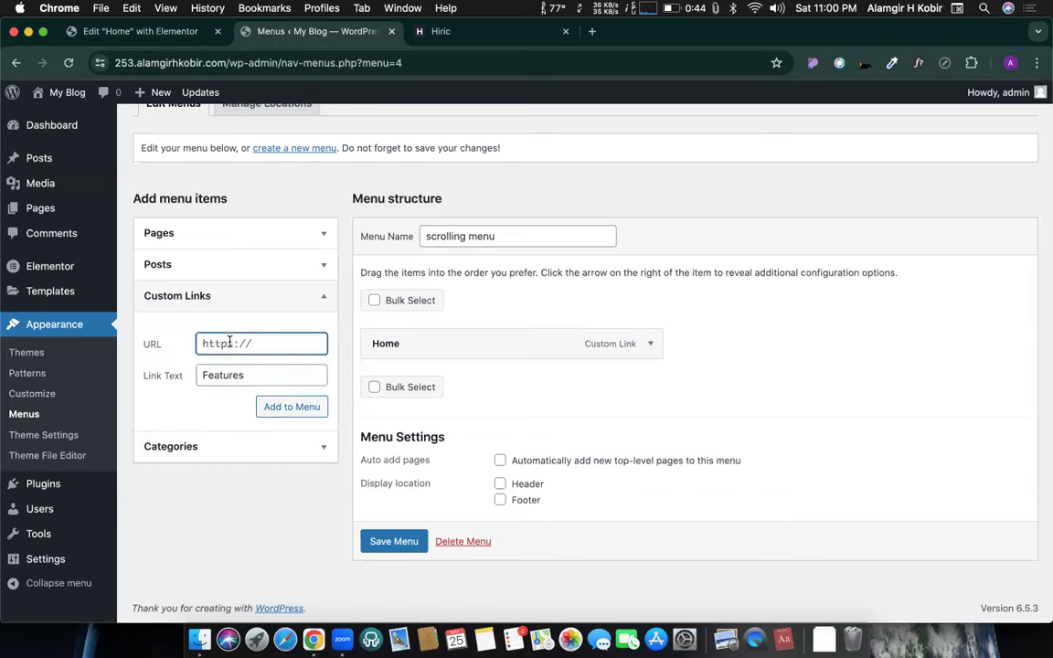
key(super+a)
text(#feature)
click(284, 406)
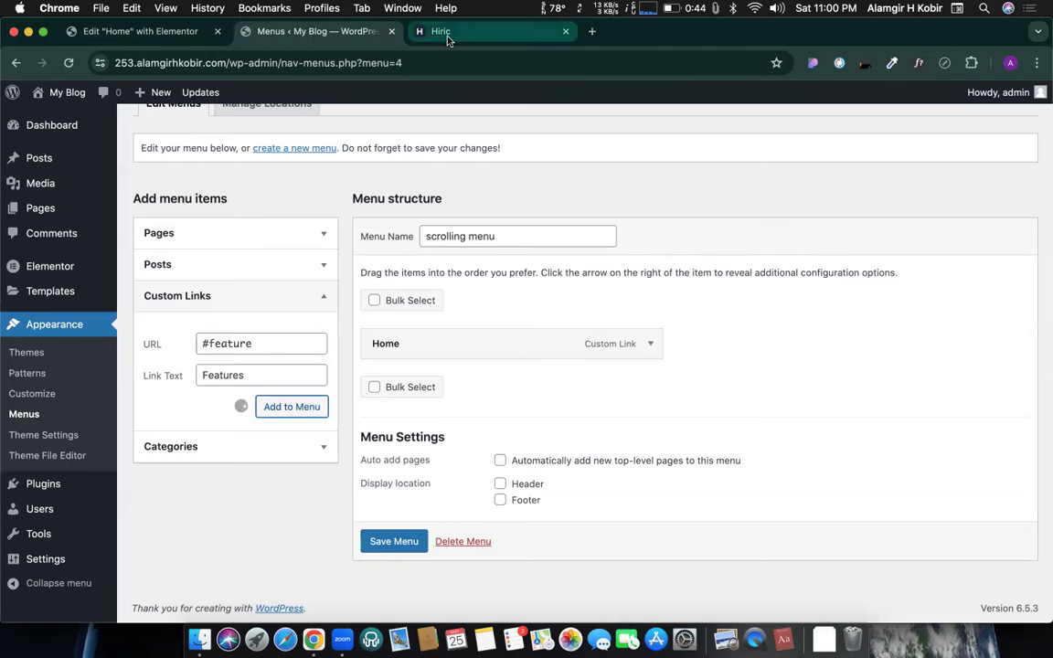
Copy the label "Services" from Hiric's navigation and paste it as the link text of a new custom link
click(437, 33)
right_click(398, 111)
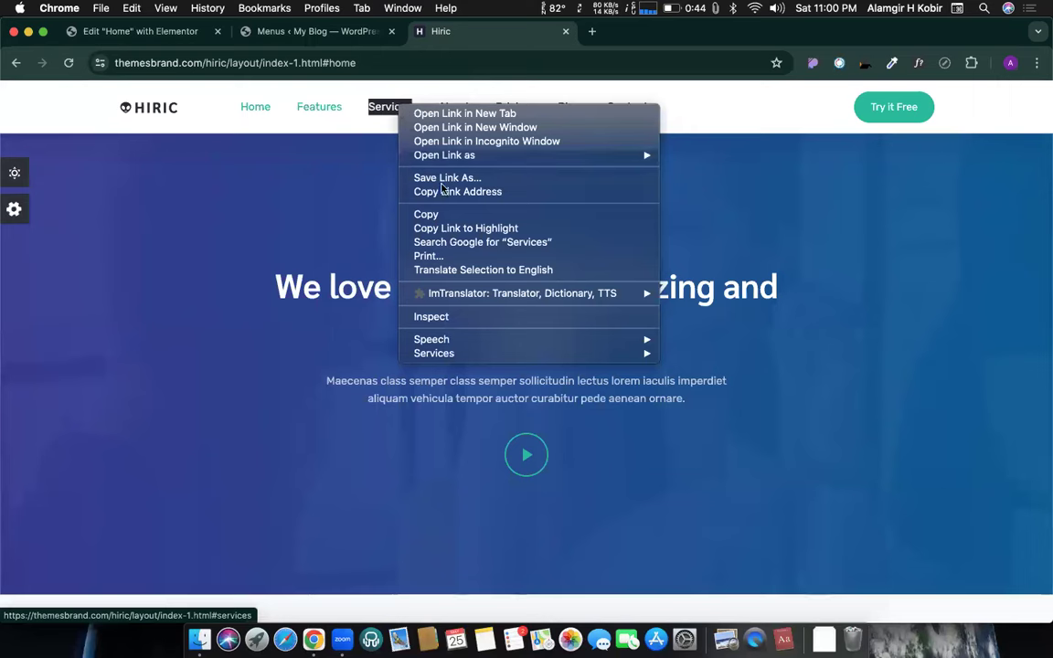
click(402, 212)
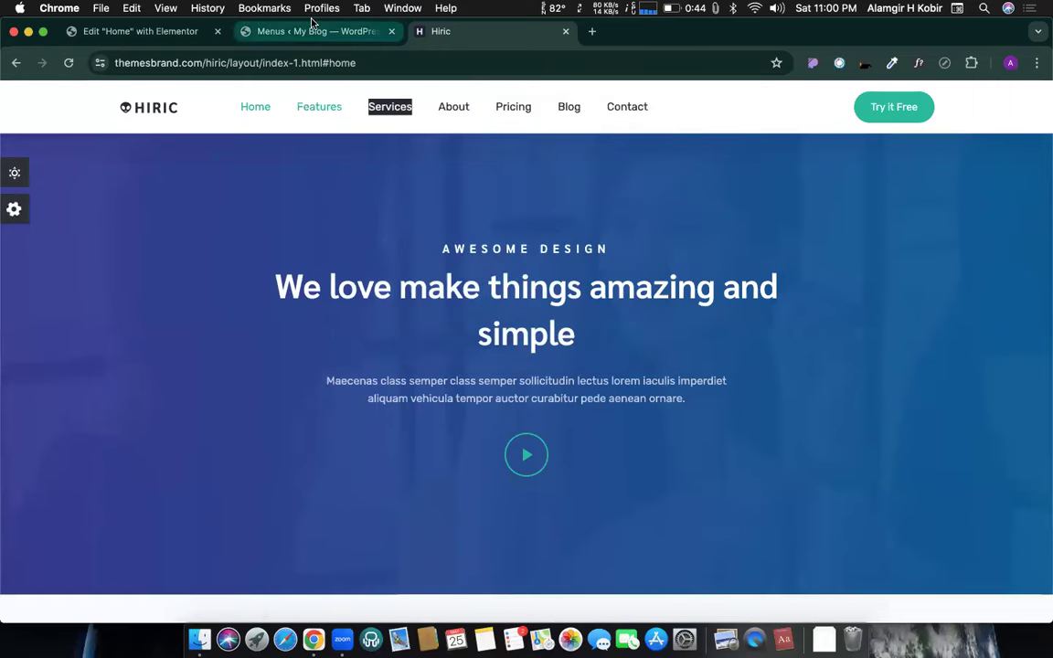
click(313, 27)
click(235, 377)
key(super+v)
click(219, 341)
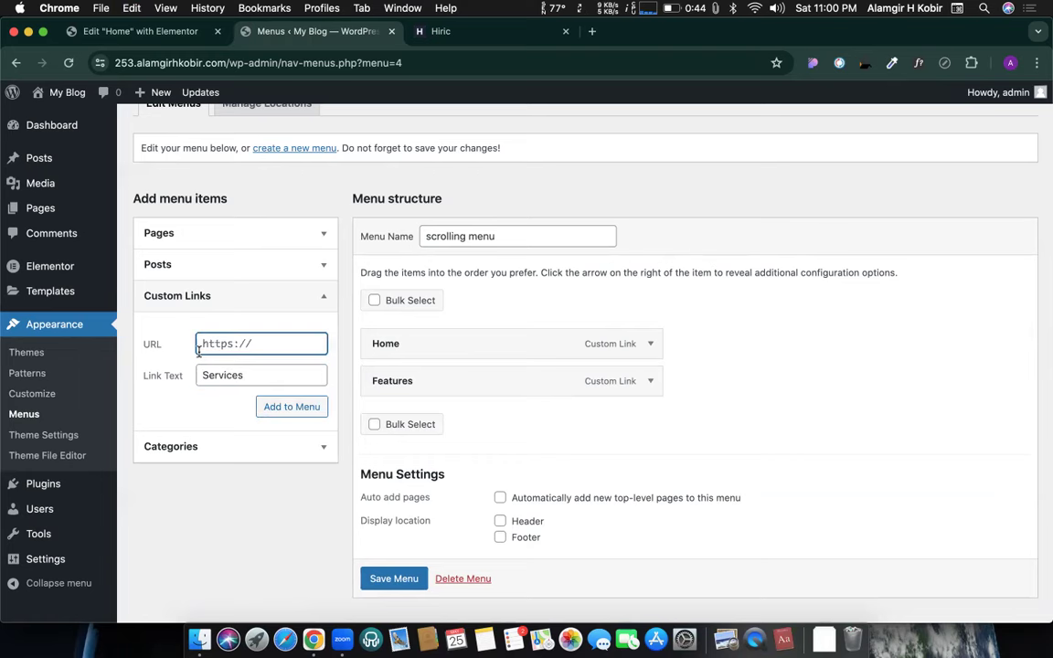
click(471, 34)
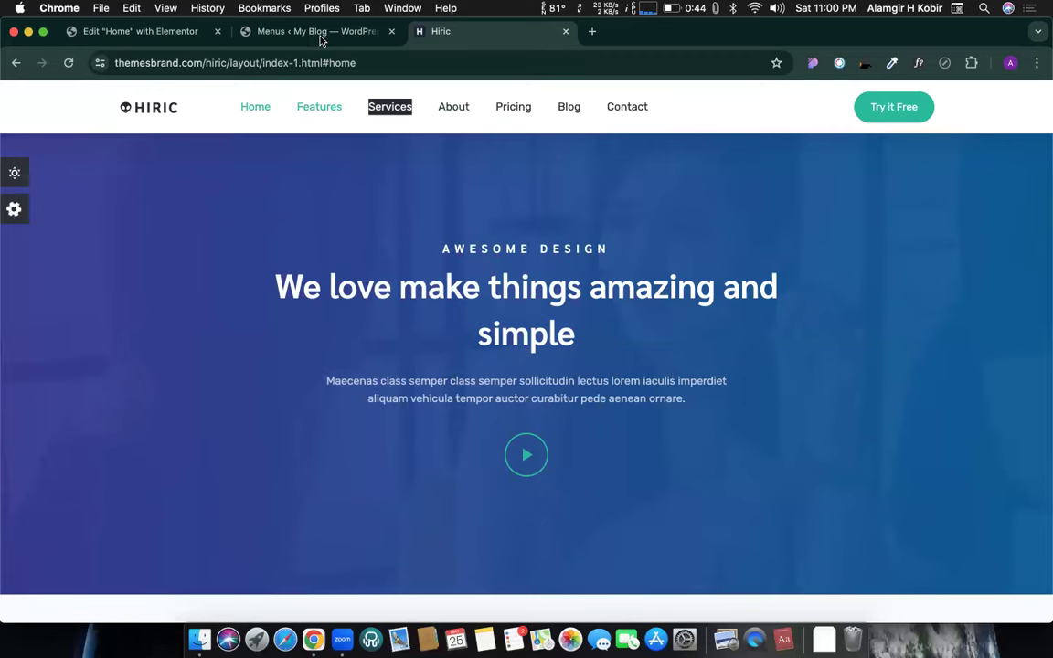
click(274, 31)
scroll(539, 328, up, 3)
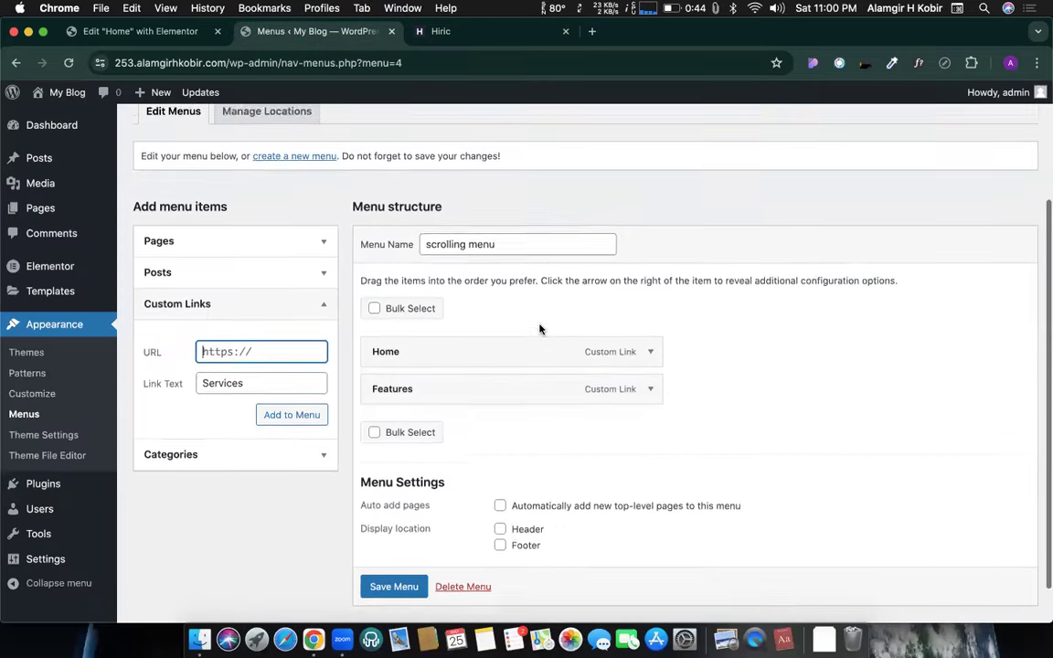
click(430, 32)
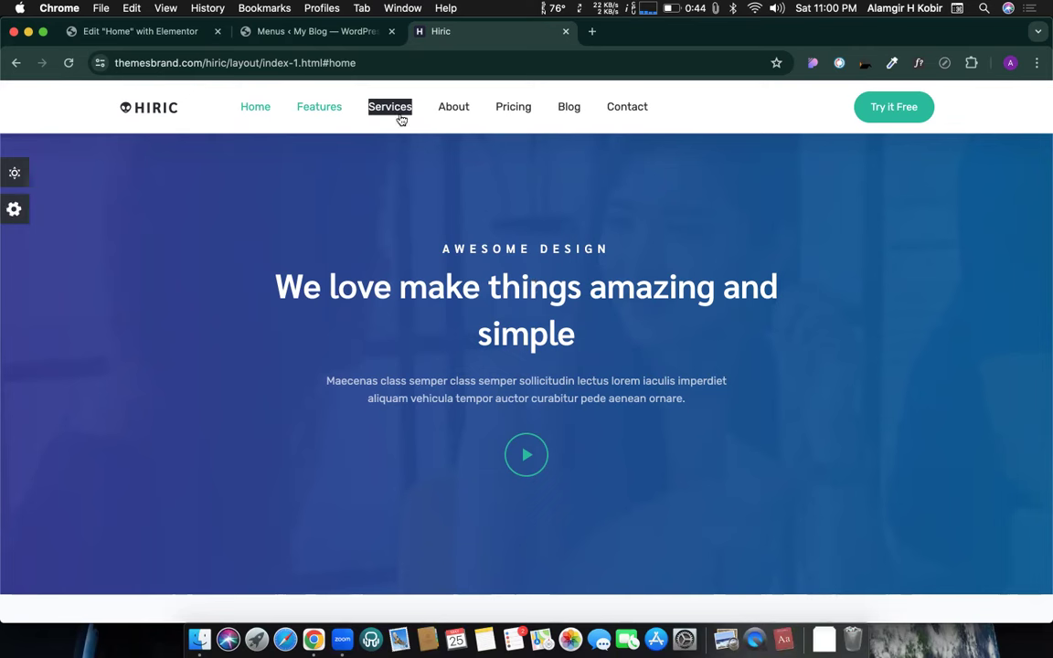
right_click(457, 112)
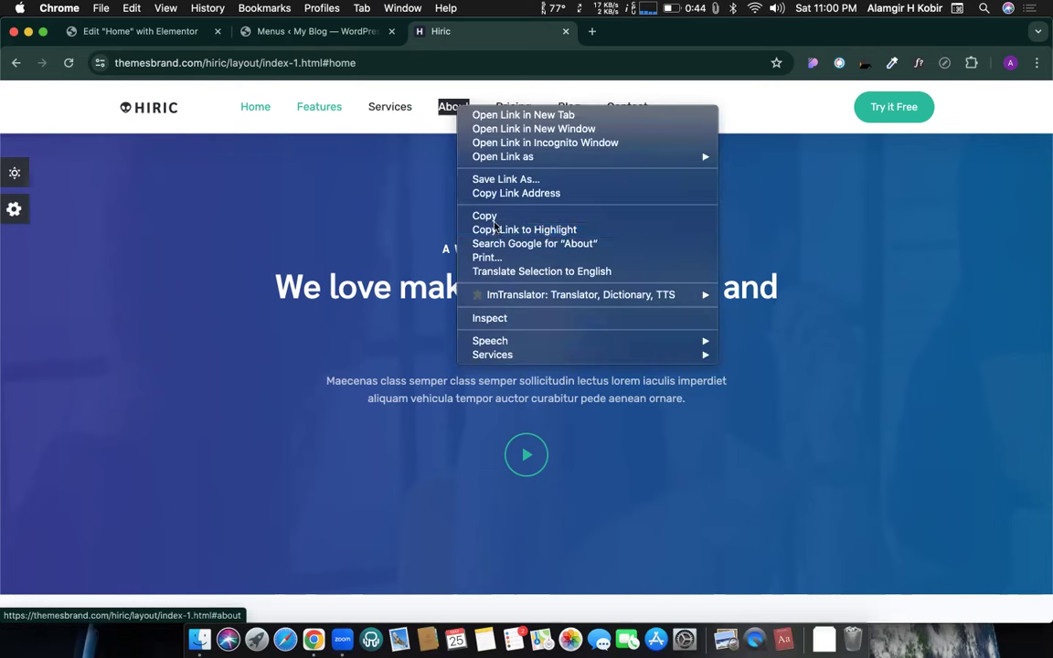
click(441, 195)
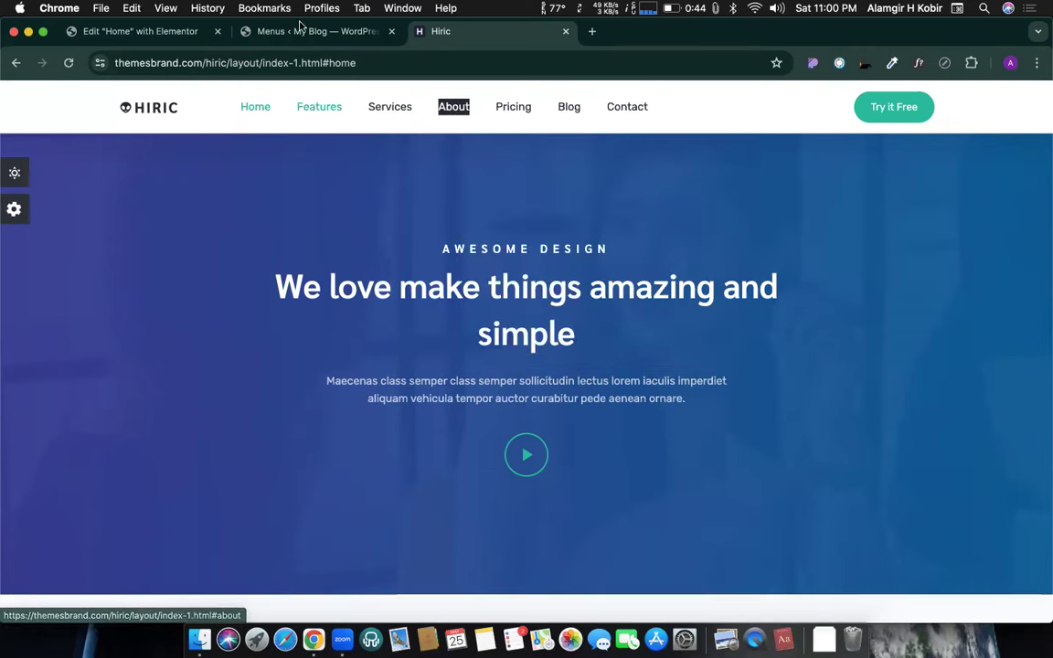
click(257, 30)
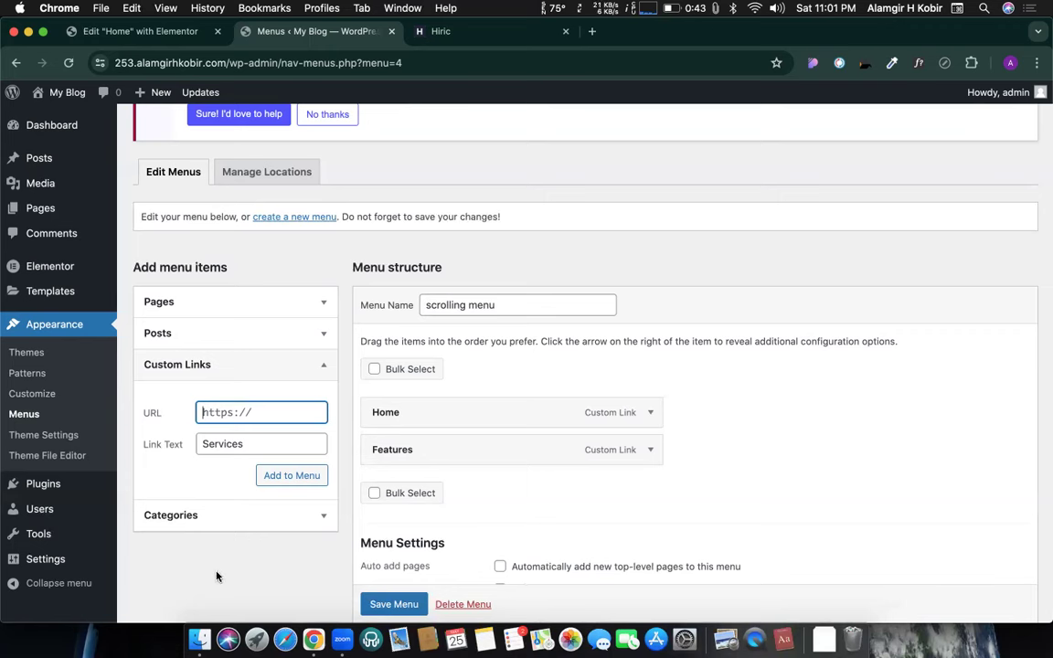
click(256, 435)
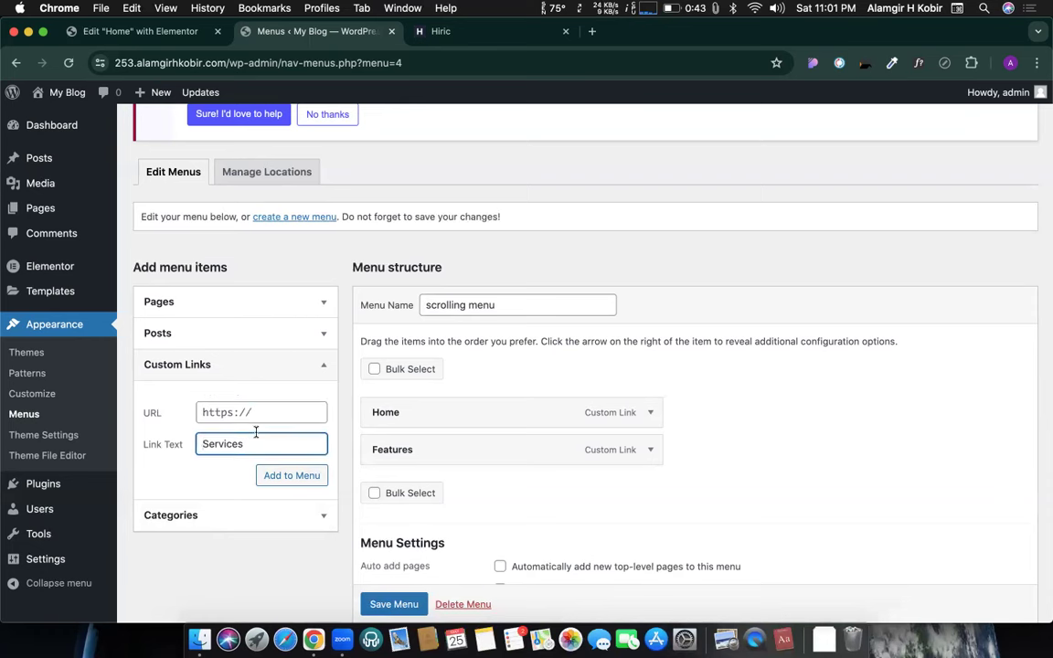
click(241, 412)
text(#)
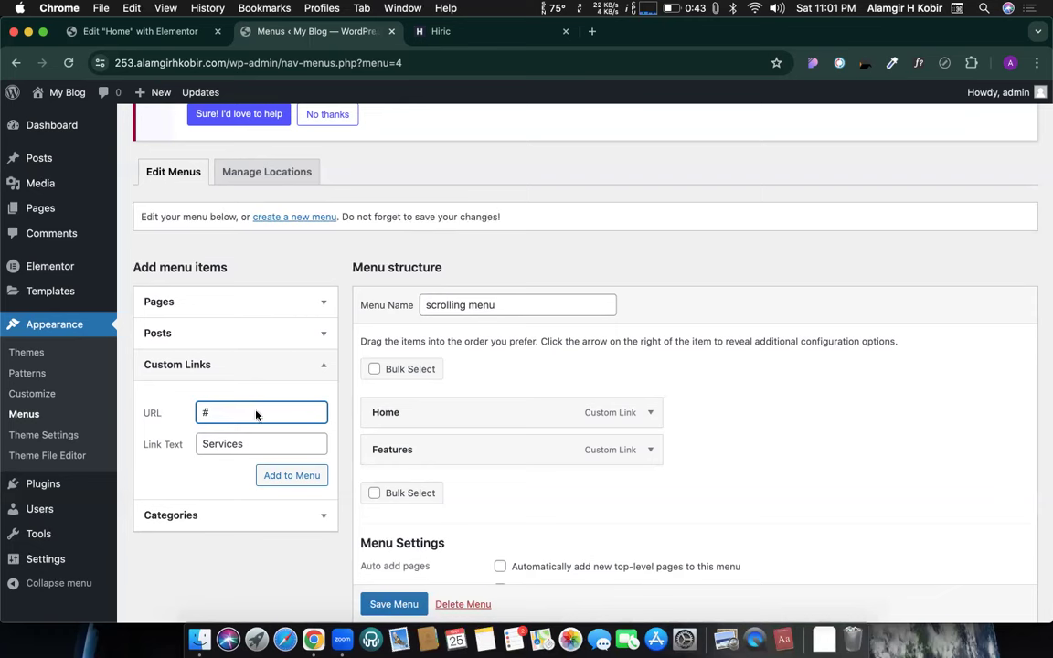
text(About)
Set the Services custom link's URL to "services" and add the link to the menu
key(super+a)
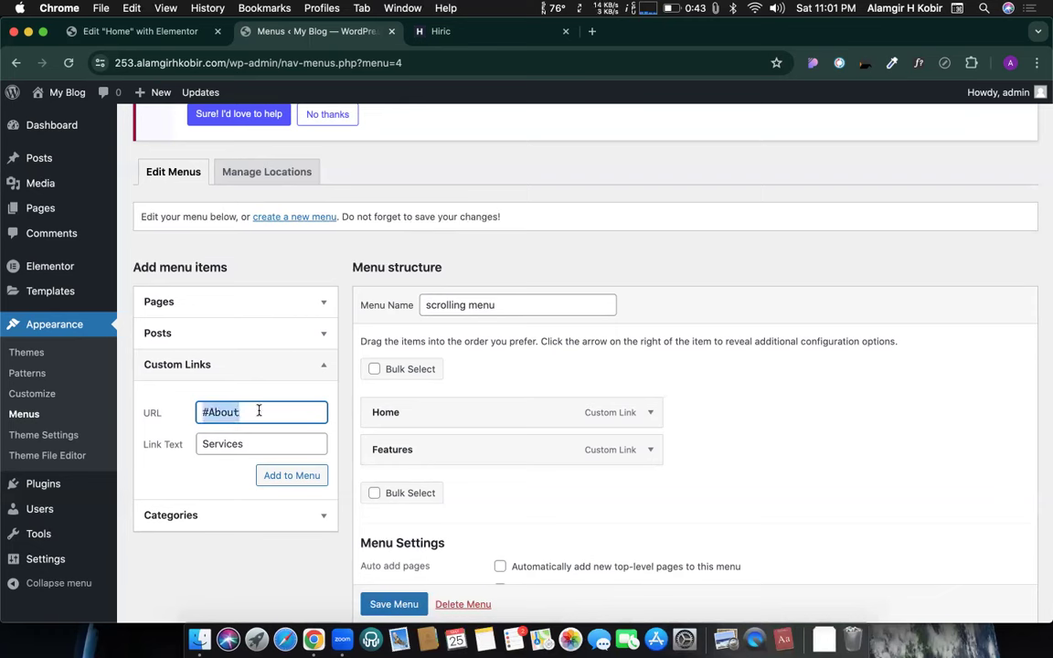
text(services)
click(297, 481)
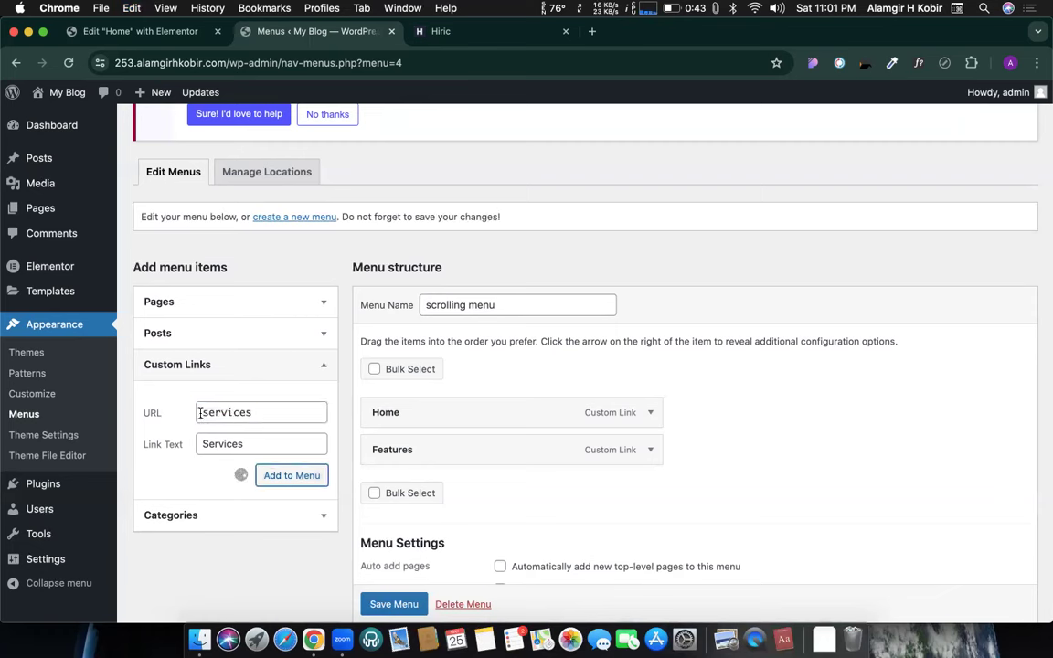
Change the URL of the Services item in the menu structure to "#services" and collapse the item
click(650, 485)
scroll(438, 505, down, 4)
click(413, 378)
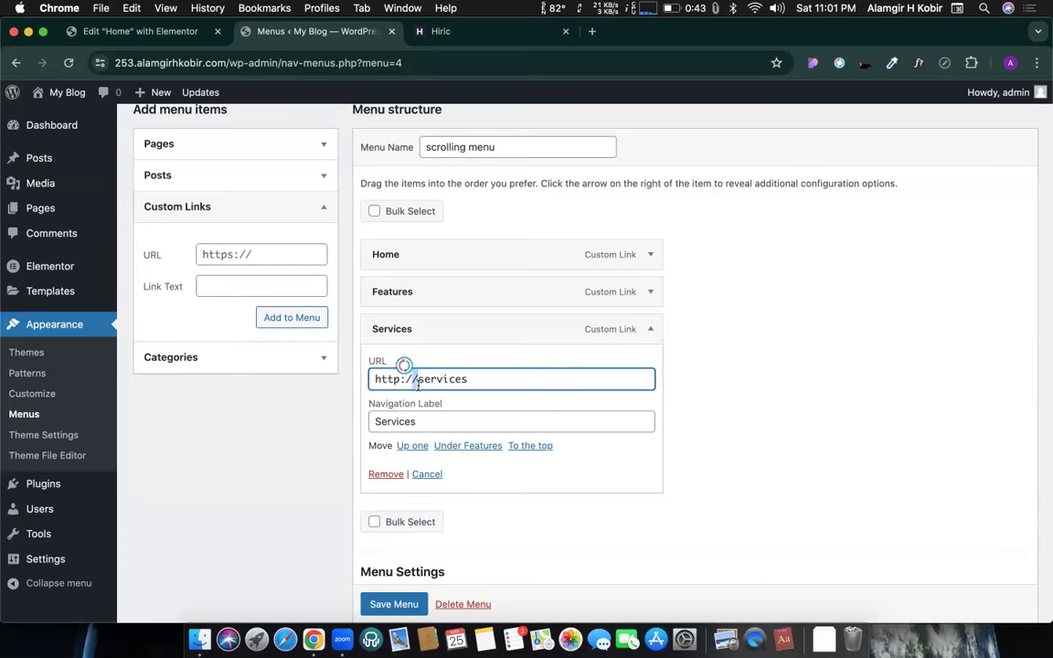
drag(416, 378, 373, 380)
text(#)
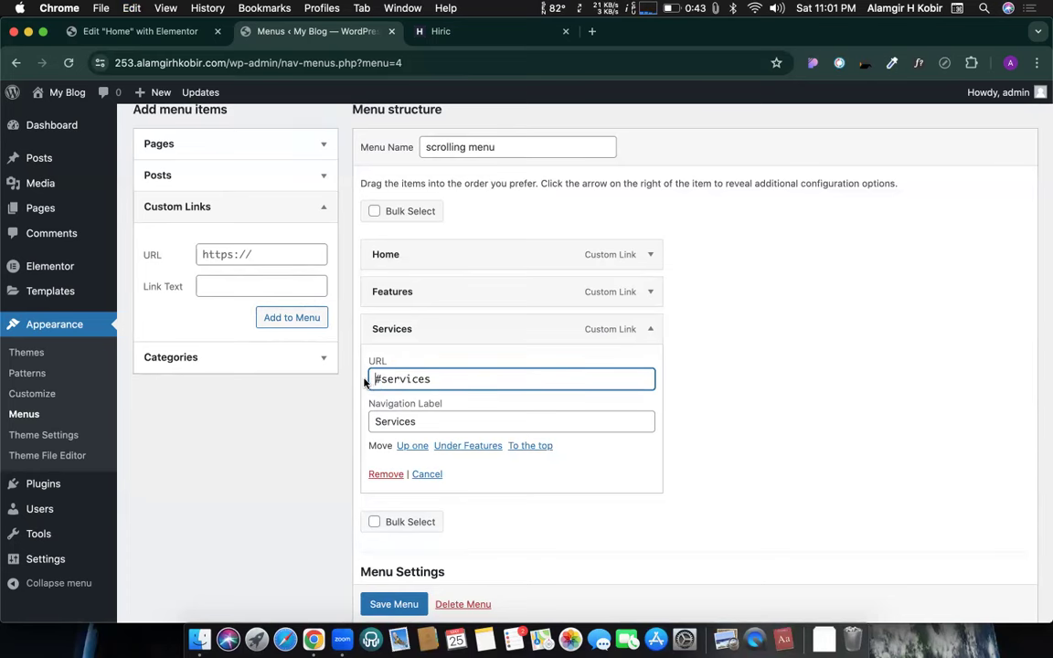
click(650, 334)
Fill in a new custom link with the link text "About us" and the URL "#about"
click(253, 297)
text(Ab)
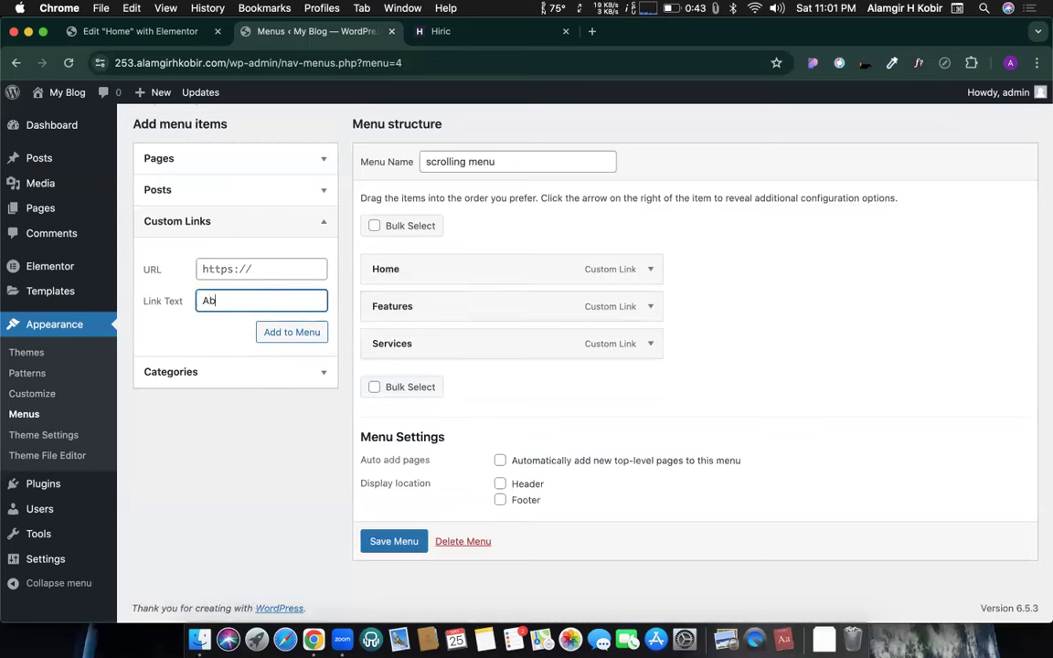
text(out us)
click(231, 269)
text(#about)
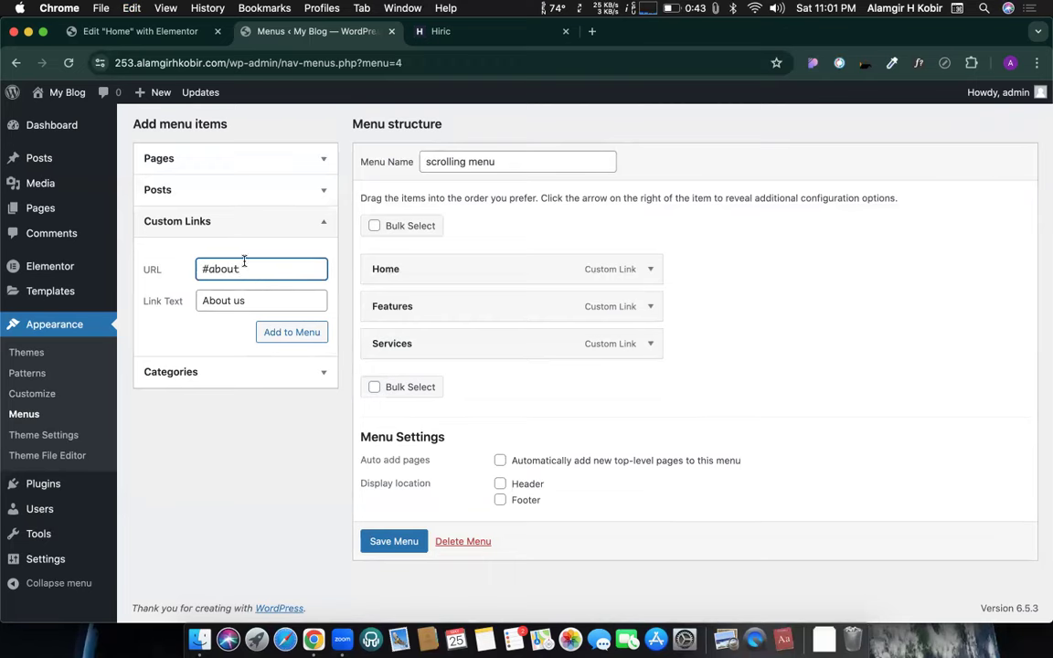
Check the CSS ID of the About section on the Elementor Home page and return to the WordPress menu editor
click(150, 28)
scroll(605, 404, down, 10)
scroll(610, 391, up, 1)
scroll(610, 391, up, 1)
text(about)
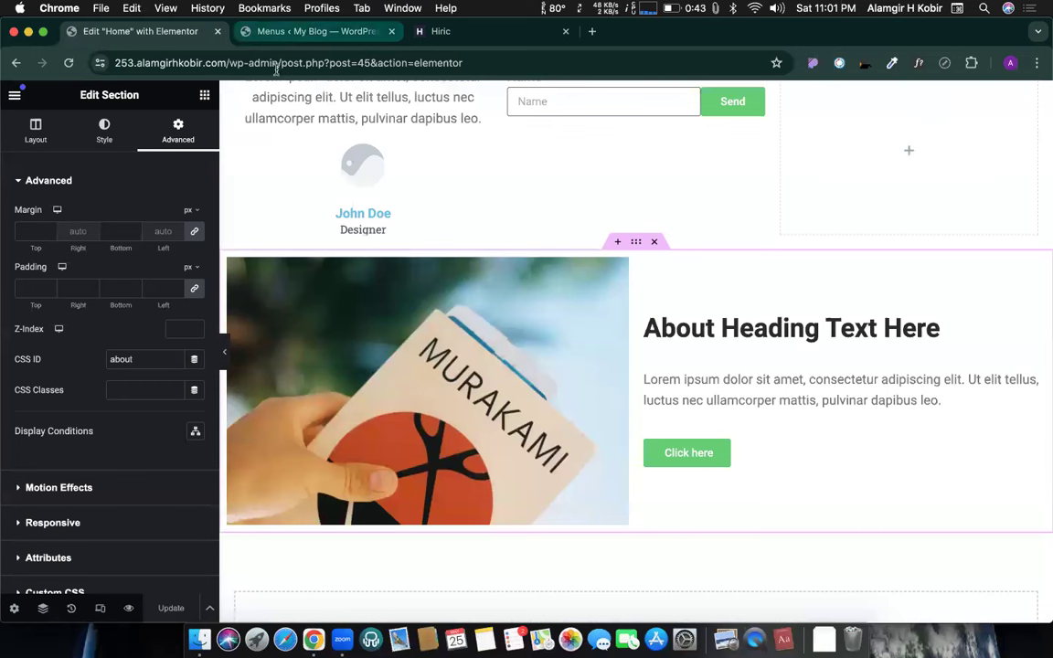
click(298, 26)
Add the About us custom link to the menu and review its URL and navigation label in the menu structure
drag(247, 301, 187, 304)
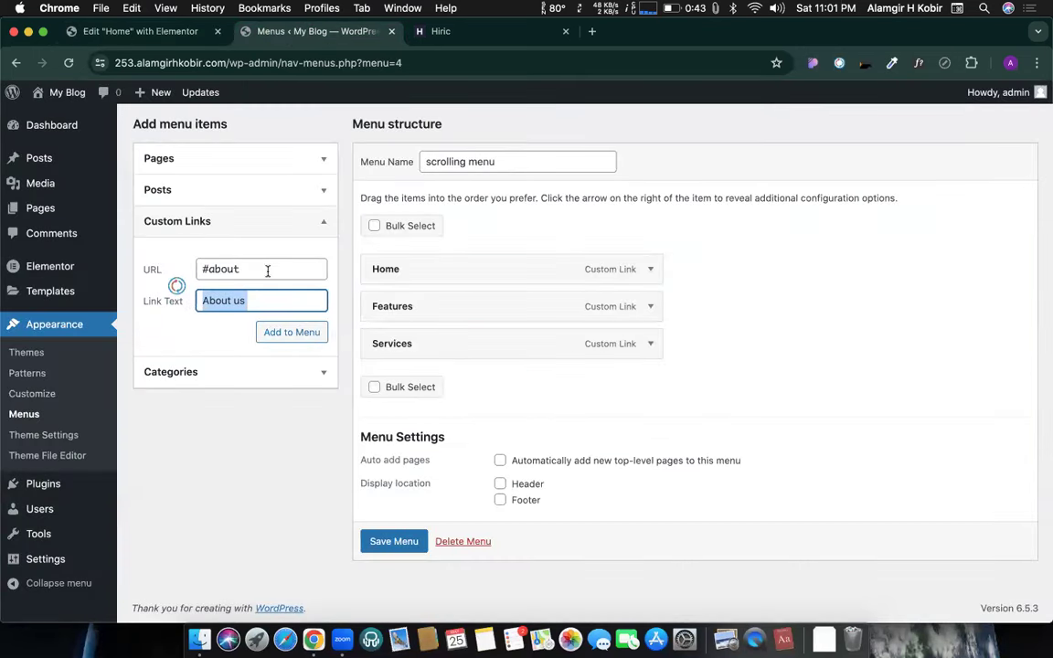
click(276, 300)
click(281, 334)
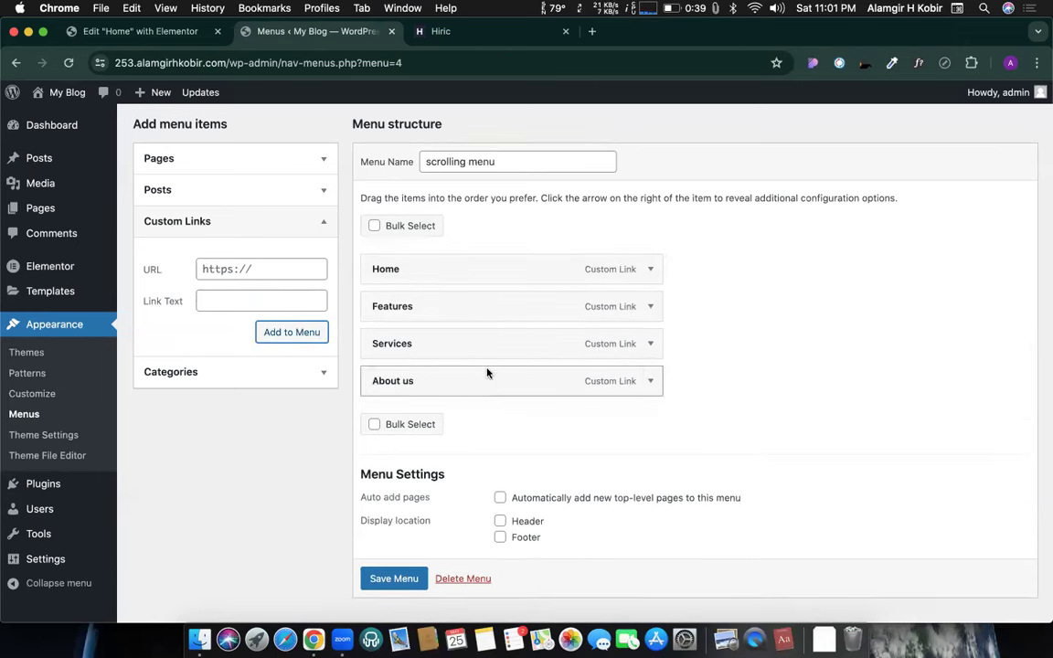
click(650, 381)
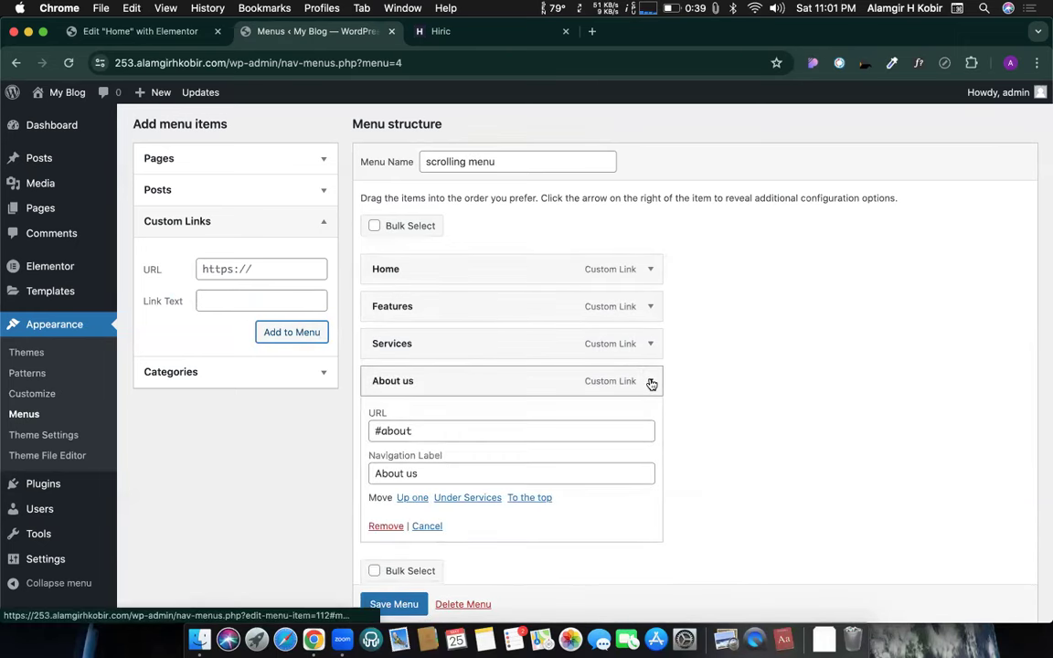
click(651, 381)
Save the scrolling menu with its Home, Features, Services and About us links
click(381, 577)
scroll(379, 582, down, 1)
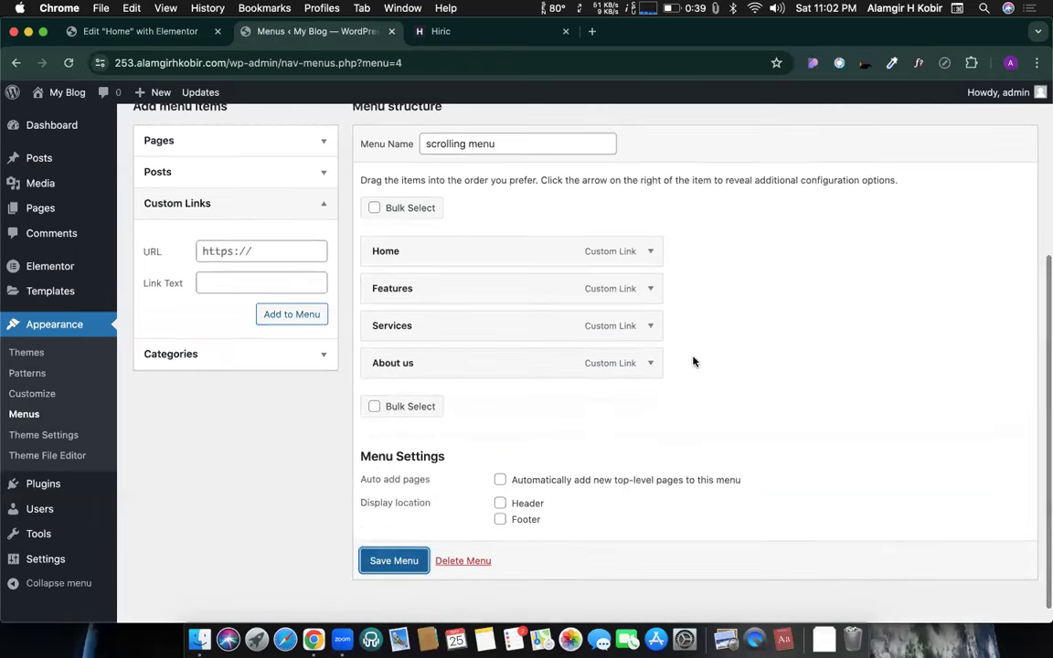
click(384, 563)
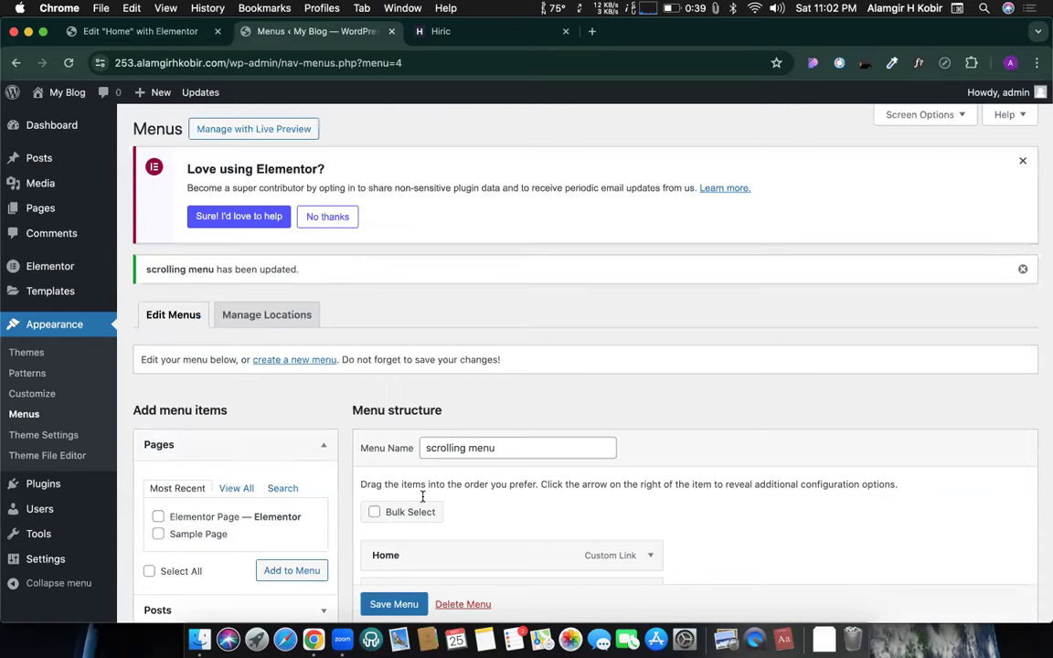
Center-align the WordPress Menu widget in the Elementor Home page's header, keeping "scrolling menu" as its menu, and update the page
click(163, 32)
key(ctrl+Tab)
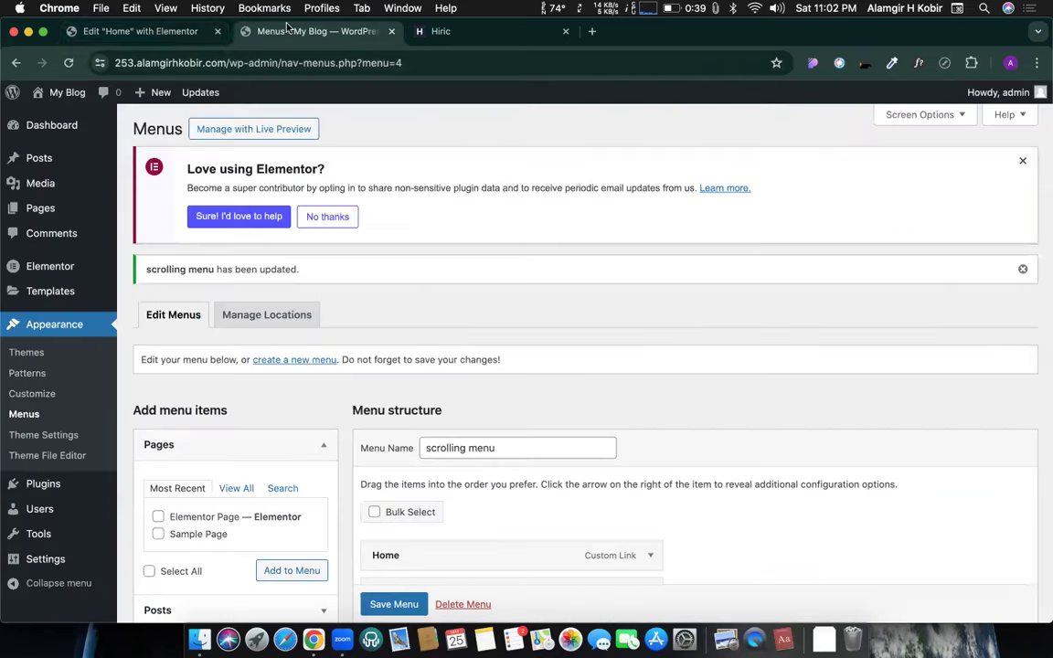
click(174, 36)
scroll(485, 110, up, 10)
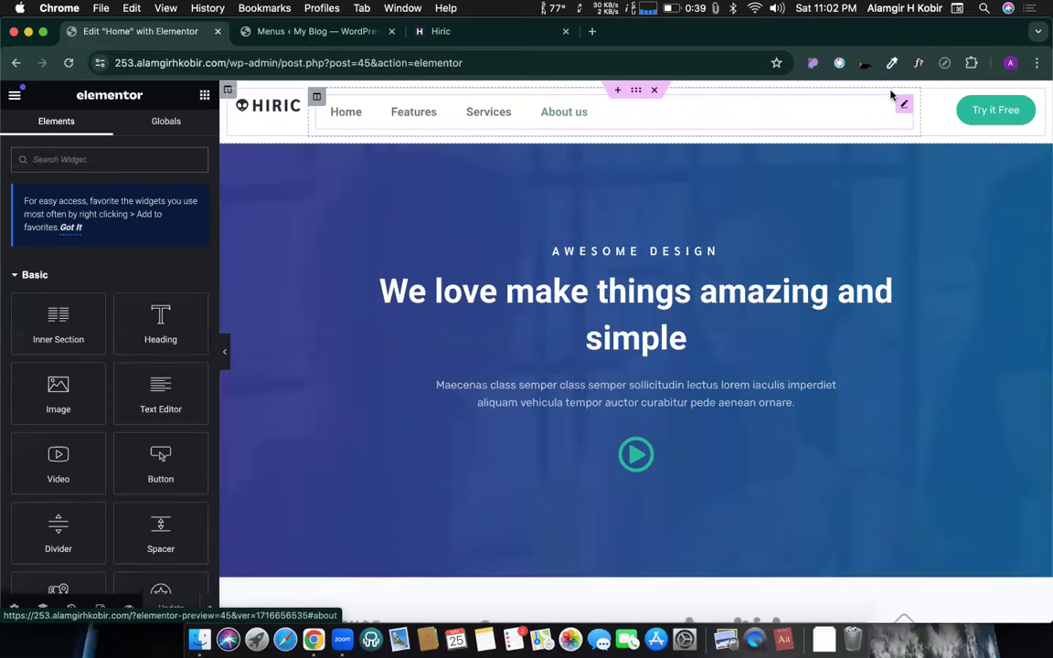
click(903, 108)
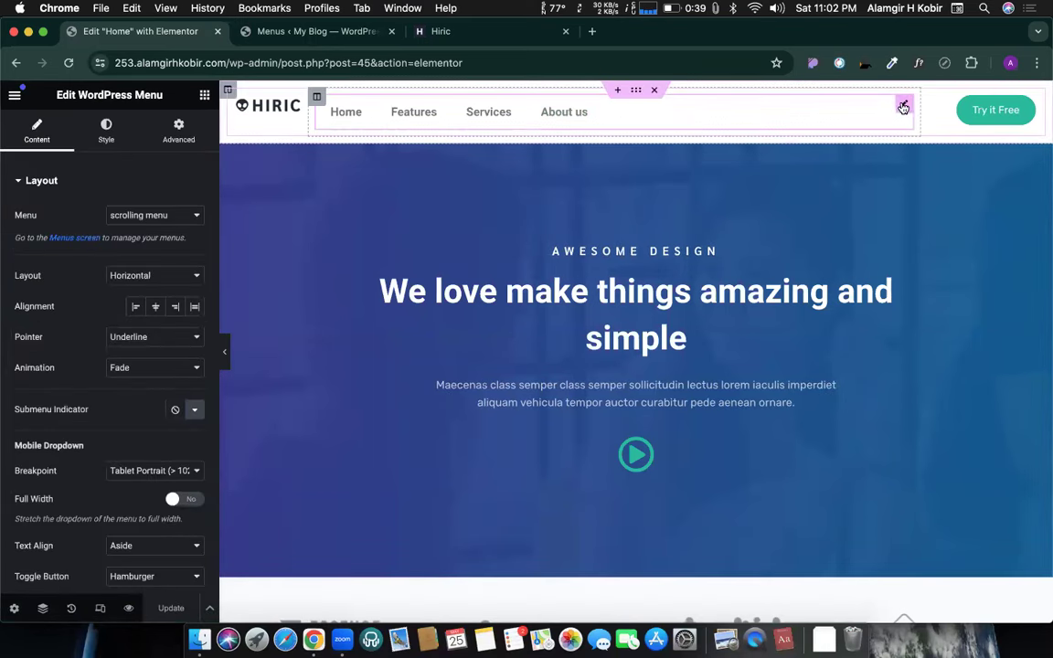
click(153, 215)
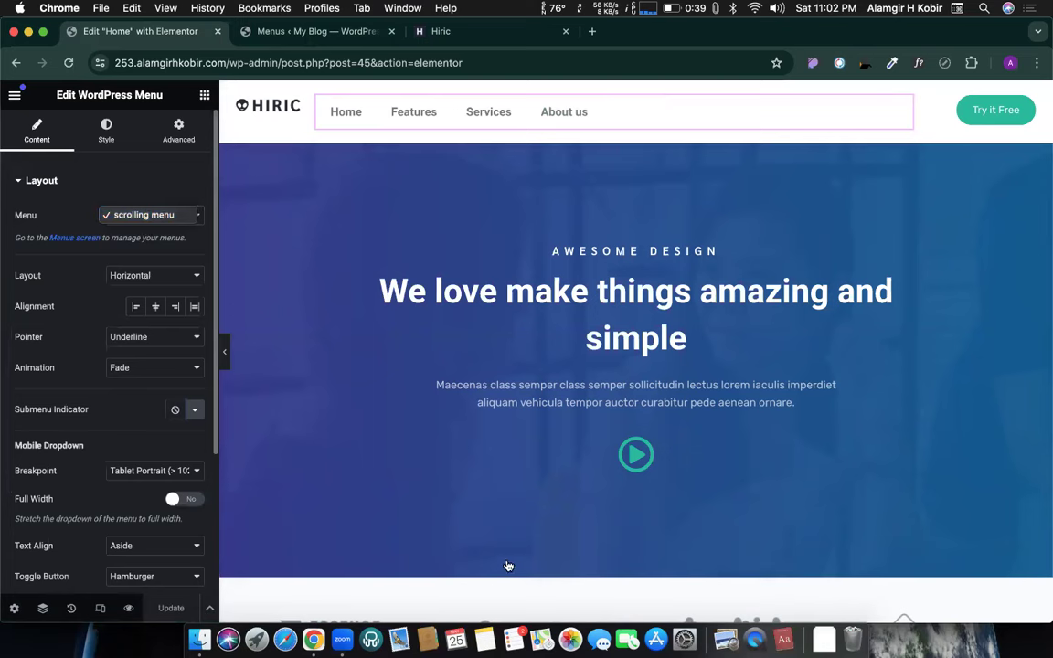
click(250, 569)
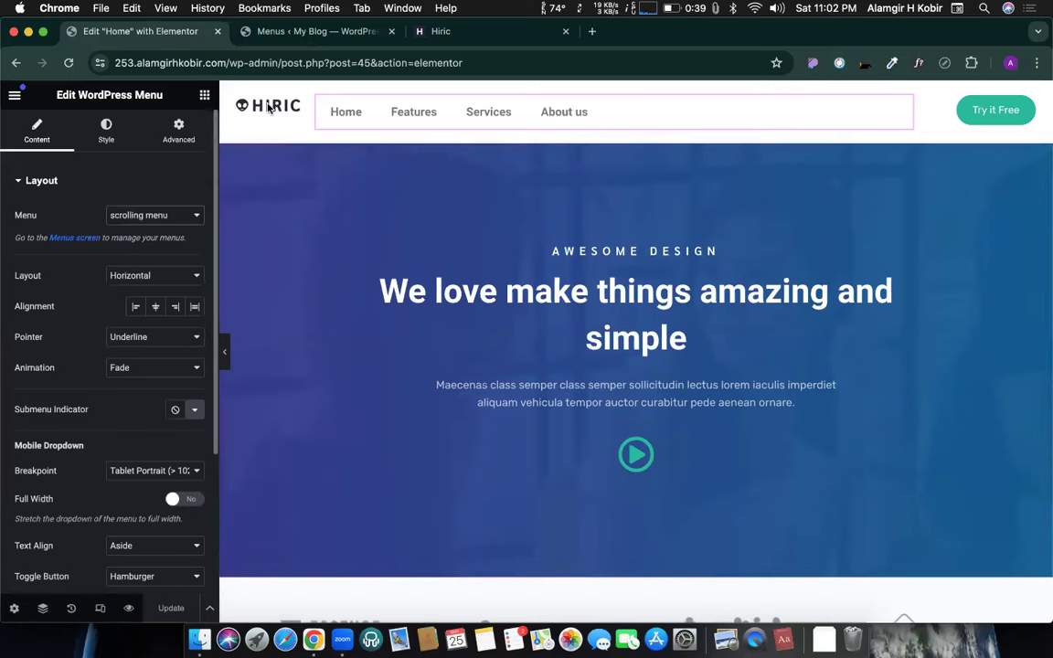
click(155, 307)
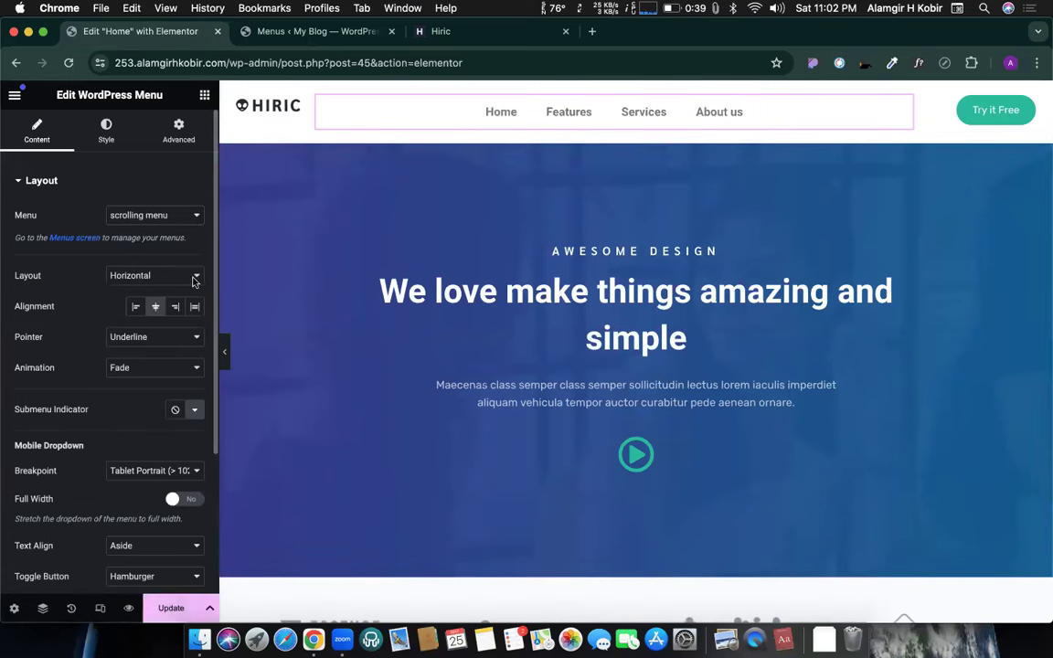
click(159, 616)
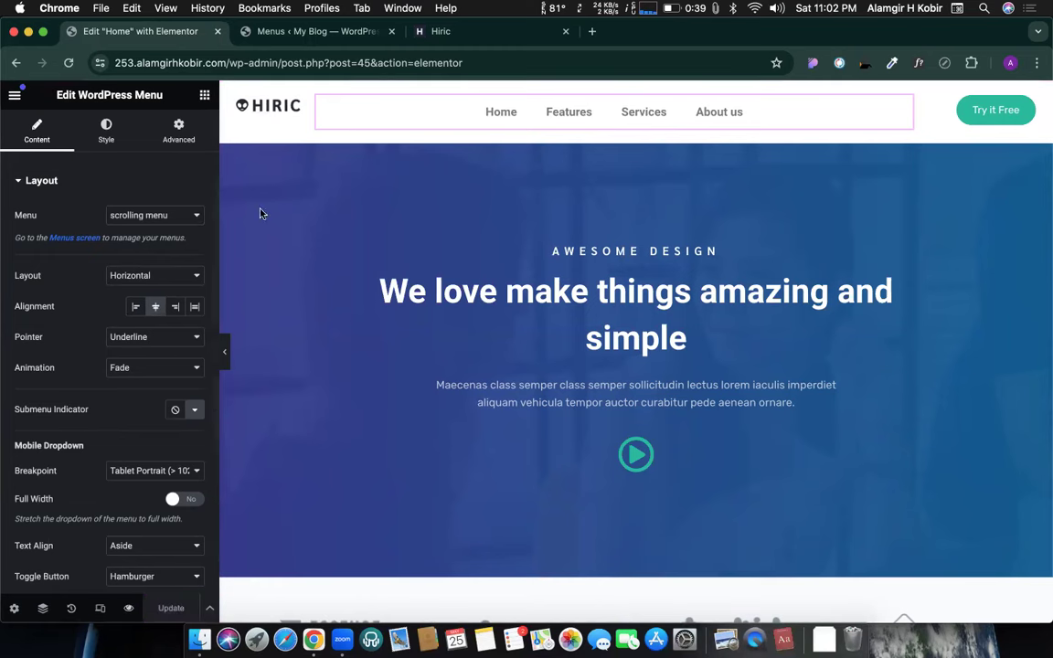
View the published Home page in a separate browser tab
click(14, 94)
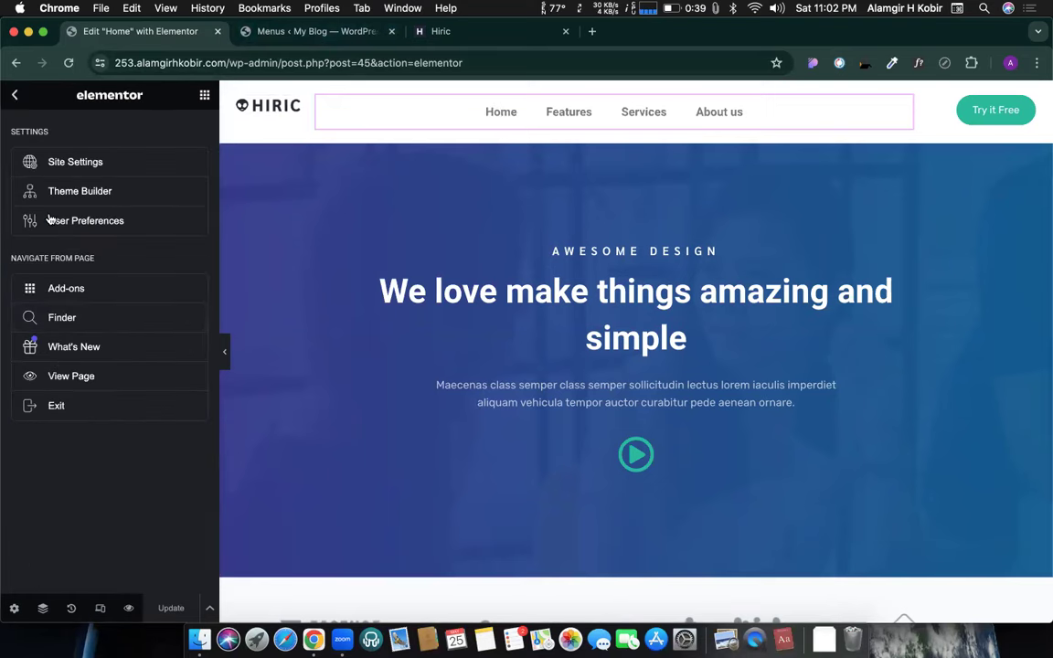
super+click(58, 376)
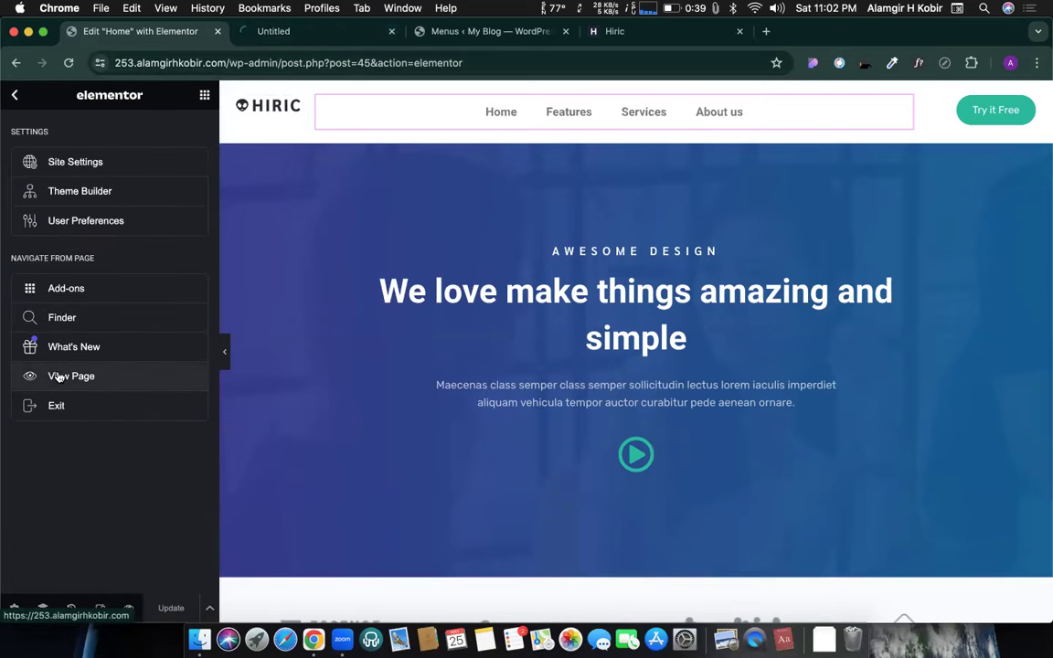
click(260, 32)
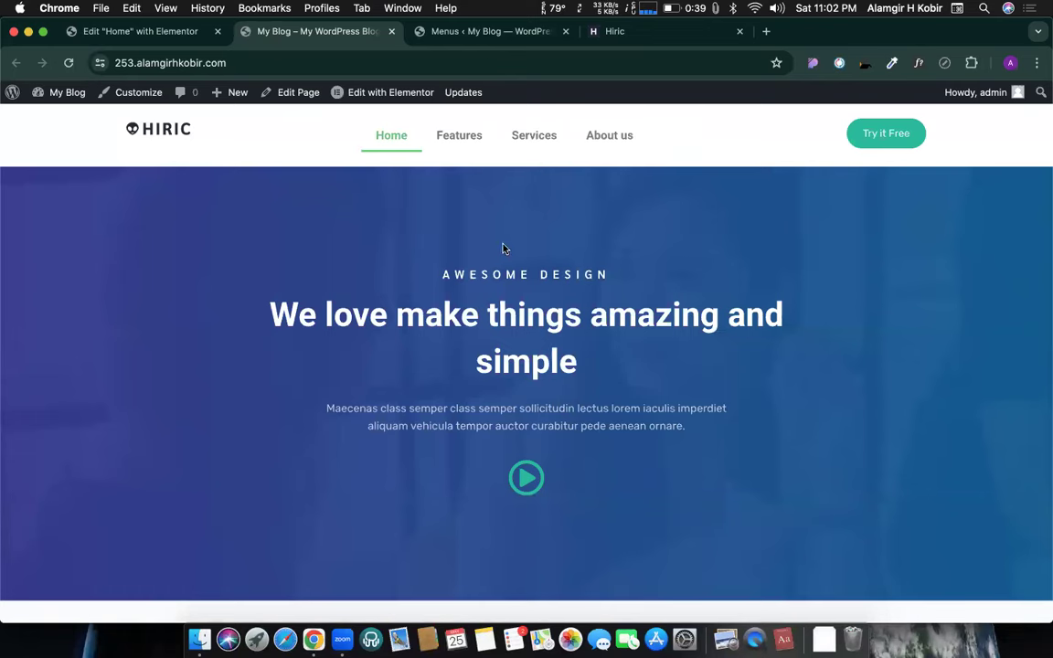
Test the Home, Features, Services and About us links in the live page's header, returning to the page top after each
click(446, 136)
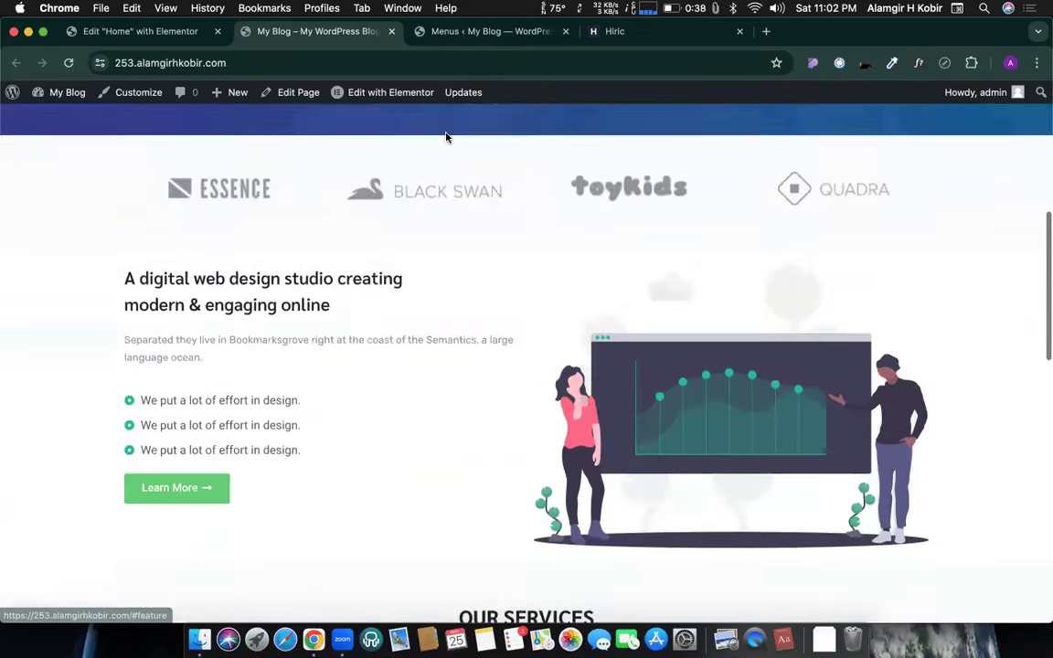
scroll(447, 138, up, 10)
scroll(447, 138, down, 1)
click(531, 128)
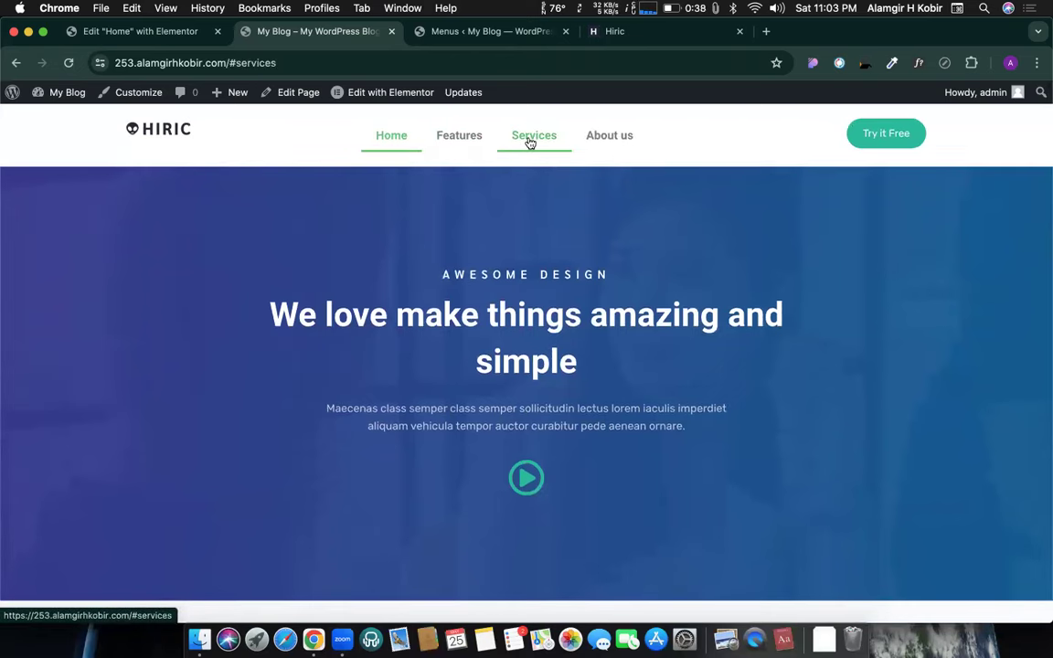
click(620, 134)
scroll(616, 309, up, 15)
scroll(505, 170, down, 1)
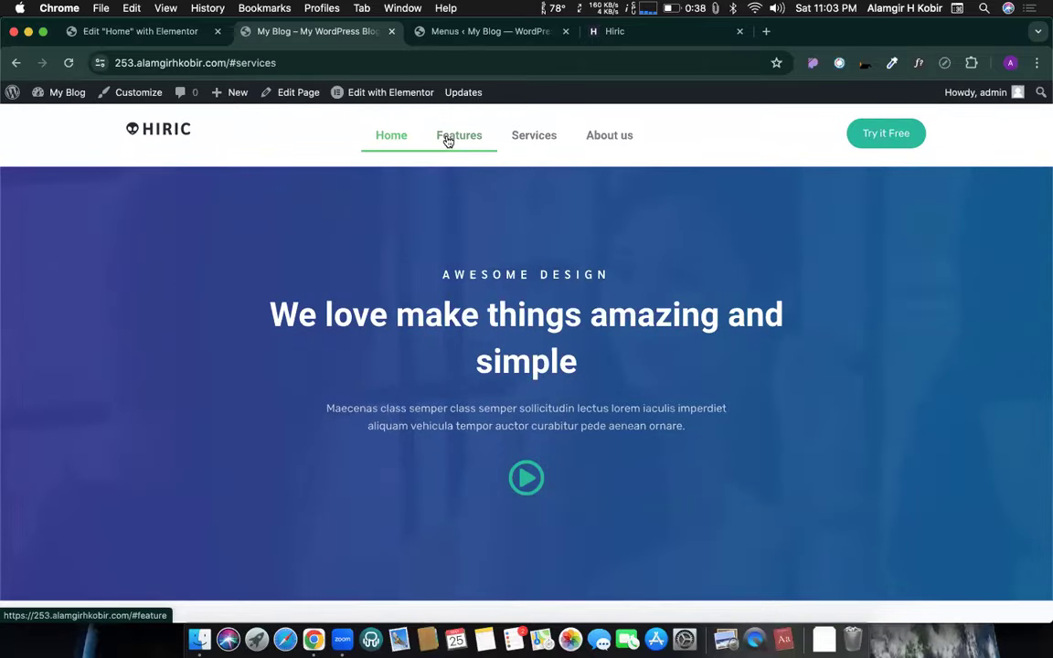
click(446, 137)
scroll(470, 239, up, 10)
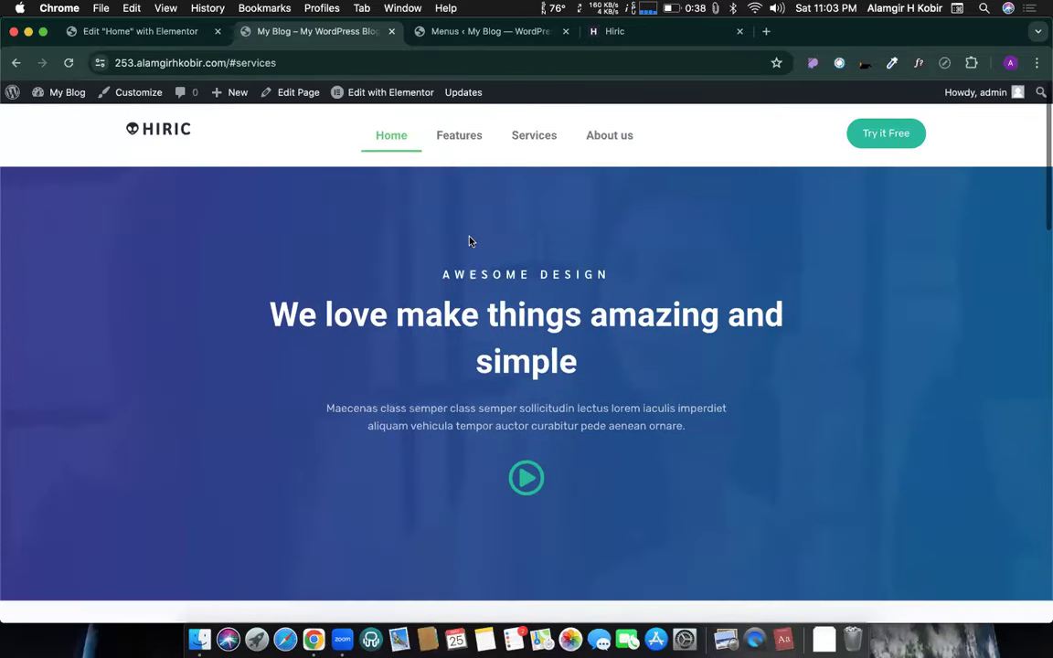
click(395, 125)
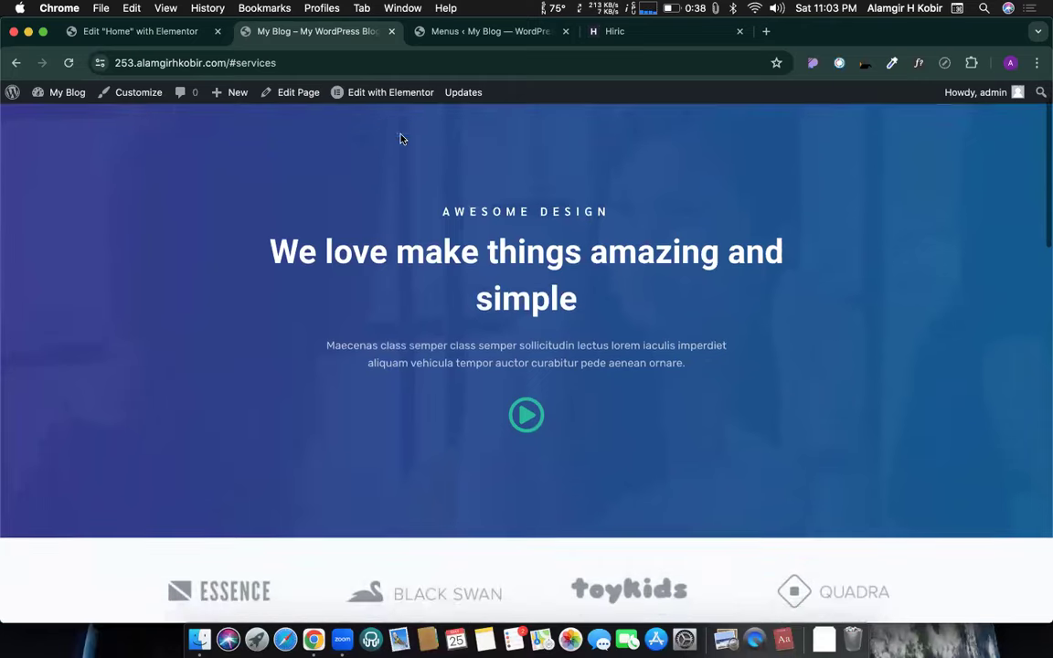
scroll(463, 228, up, 2)
scroll(393, 219, down, 1)
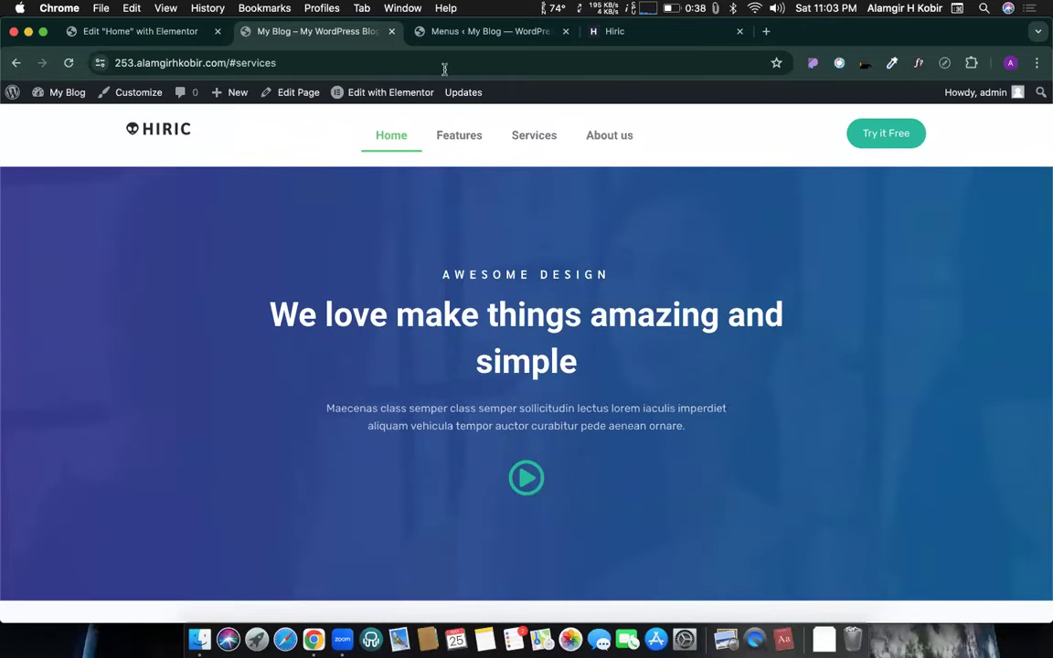
click(466, 135)
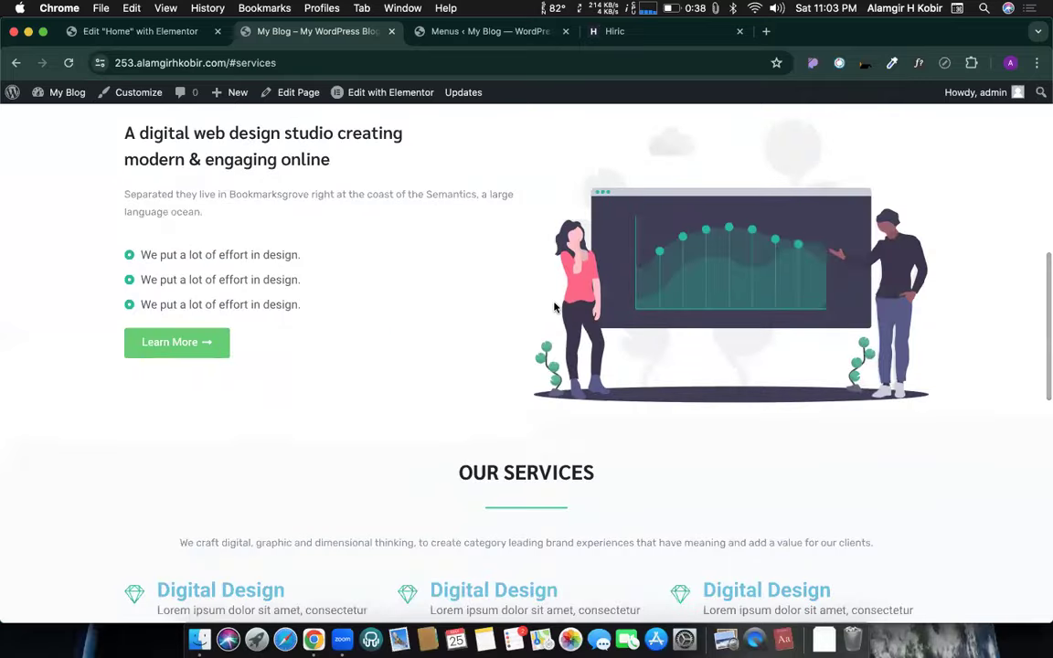
Examine how the header behaves on the live Home page while moving down and back up the page
scroll(559, 305, up, 10)
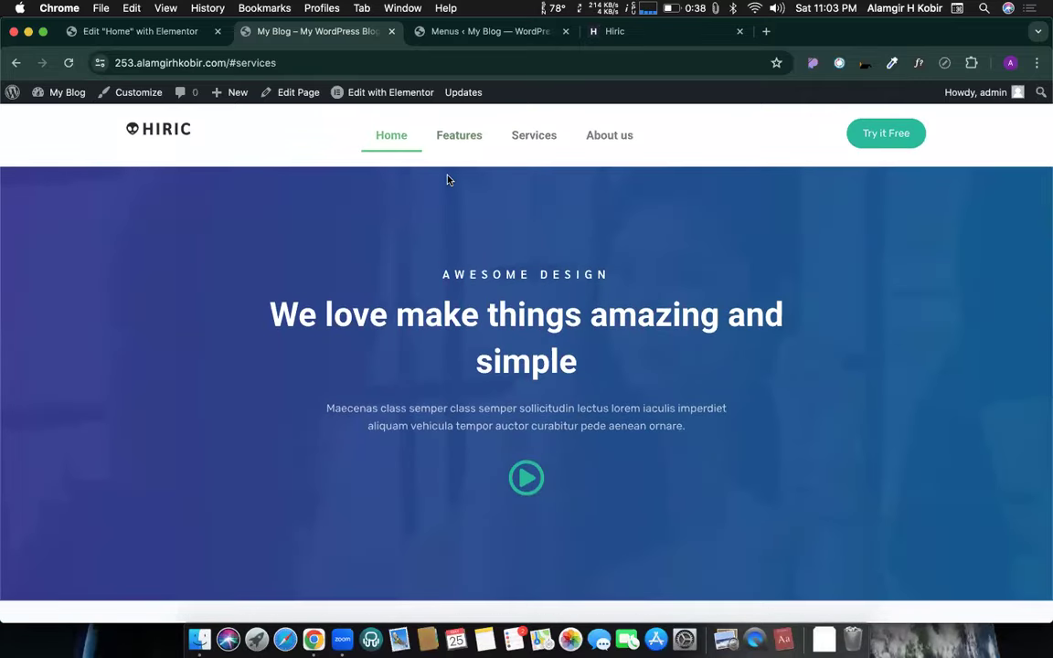
scroll(446, 176, down, 5)
scroll(446, 176, up, 5)
scroll(719, 228, down, 3)
scroll(719, 227, up, 3)
In the Elementor Home page editor, set the header section's Sticky motion effect to Top, and open its margin, padding and Z-index settings
click(149, 32)
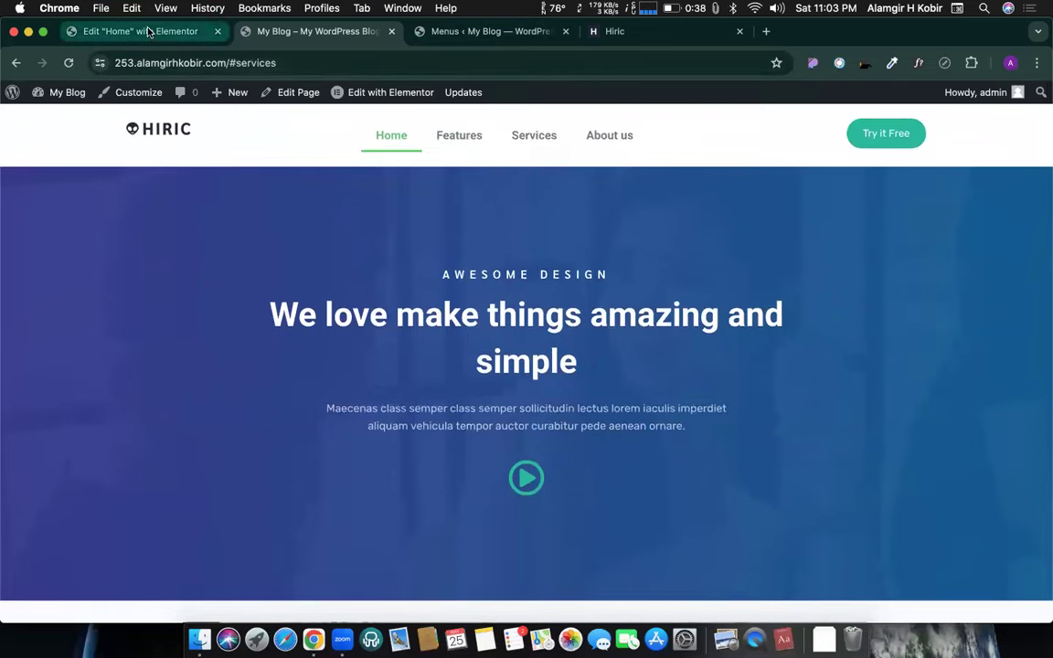
click(325, 135)
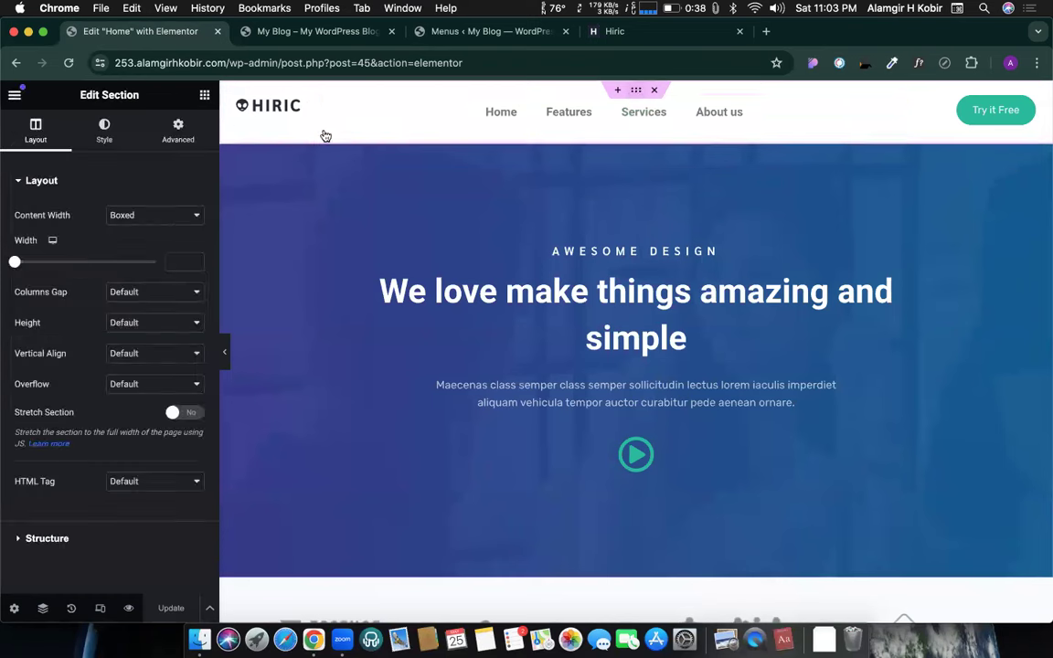
click(177, 128)
scroll(134, 312, down, 3)
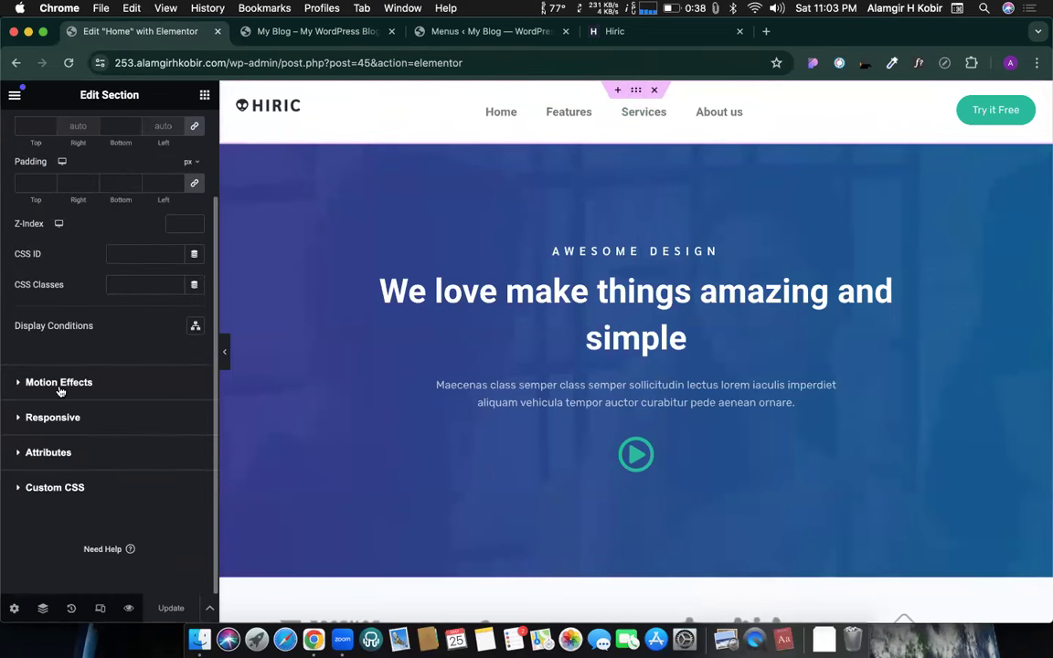
click(60, 382)
click(185, 287)
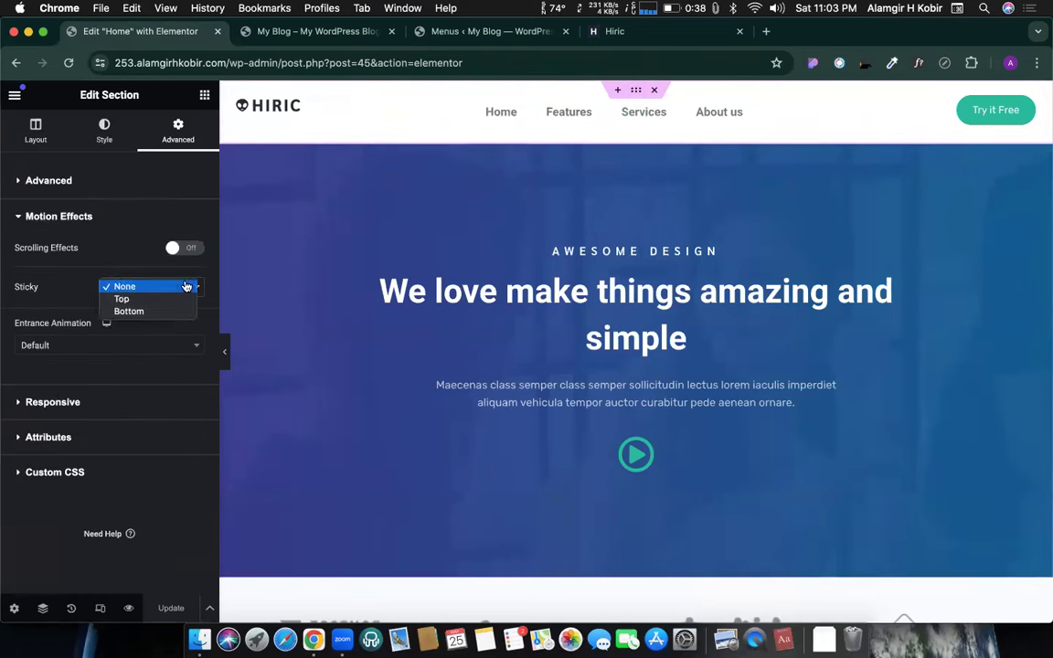
click(143, 303)
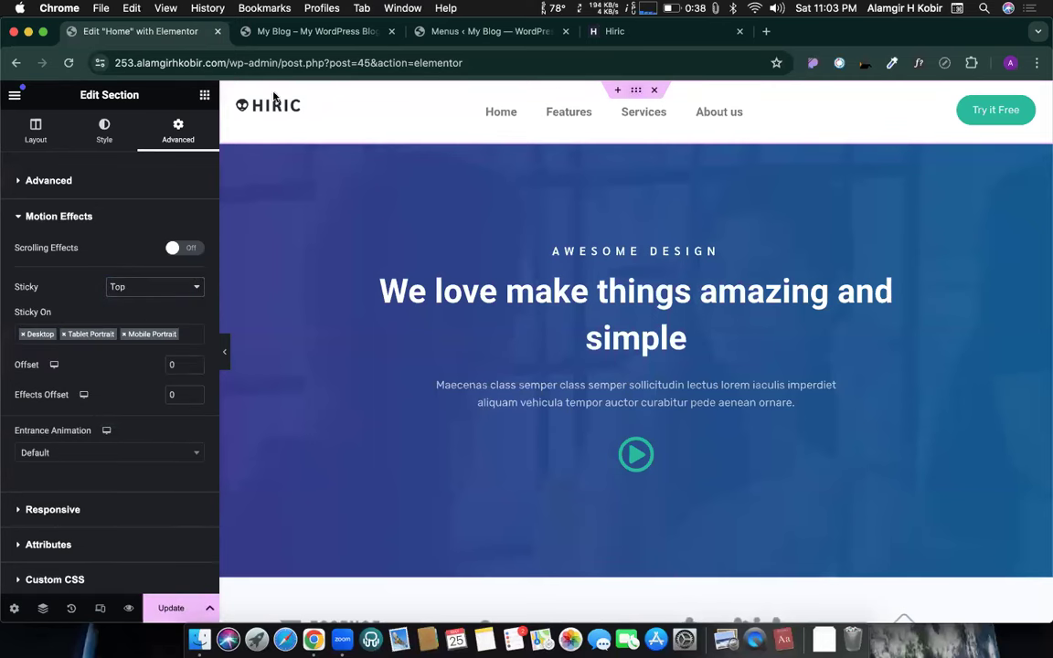
click(228, 200)
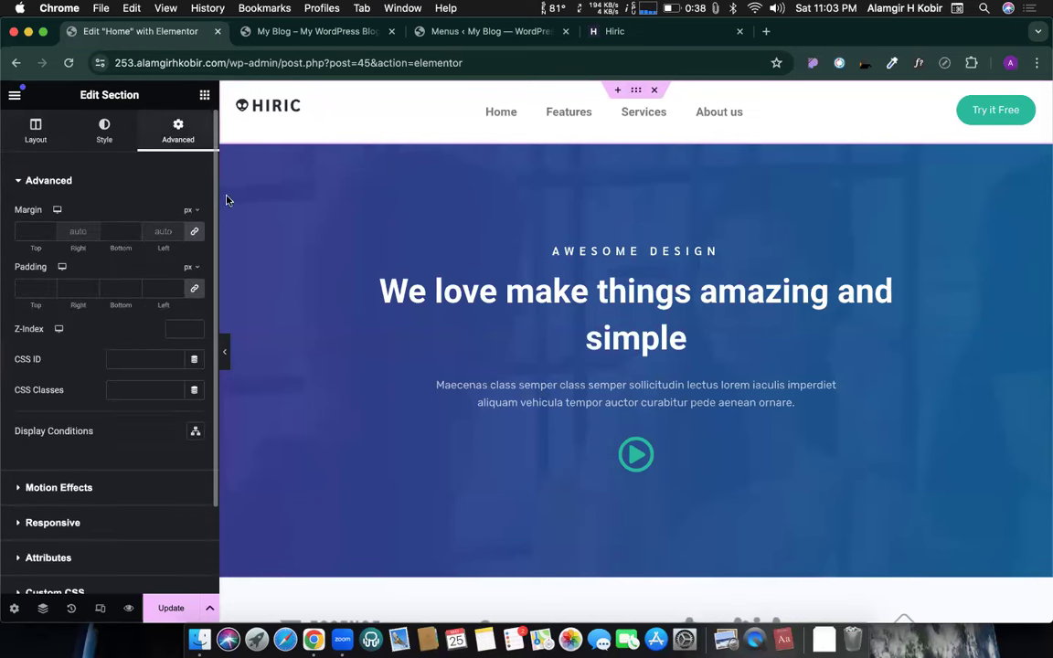